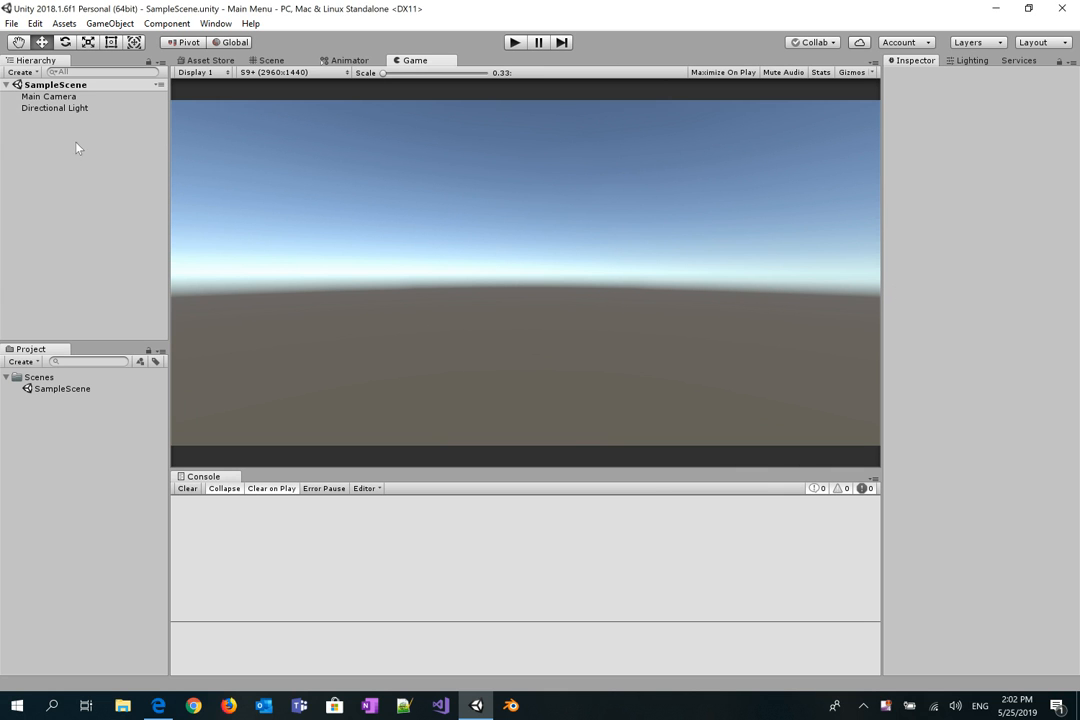
- Add a UI canvas to the scene and rename it BackgroundCanvas
right_click(77, 140)
mouse_move(145, 358)
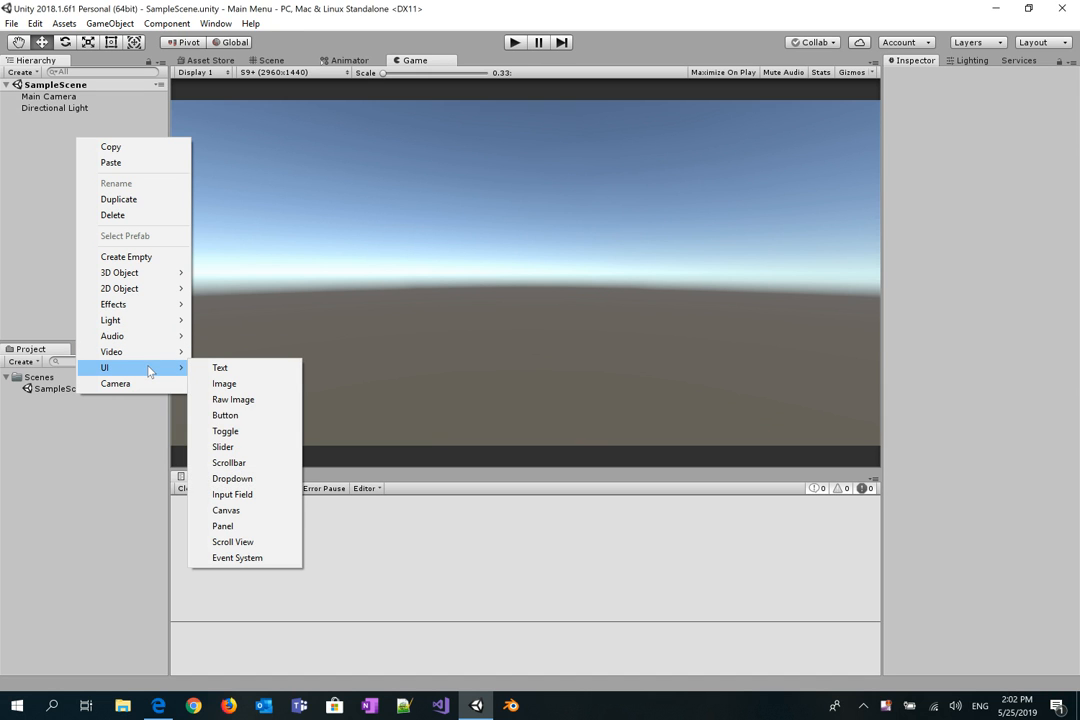
click(226, 510)
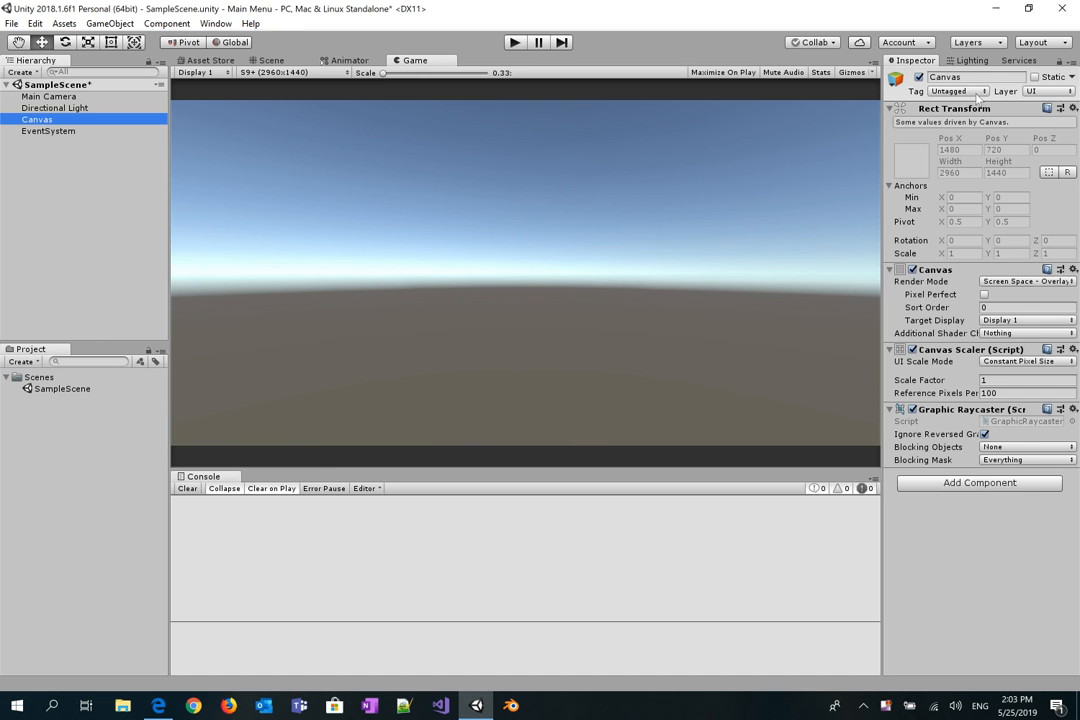
click(975, 78)
key(Left)
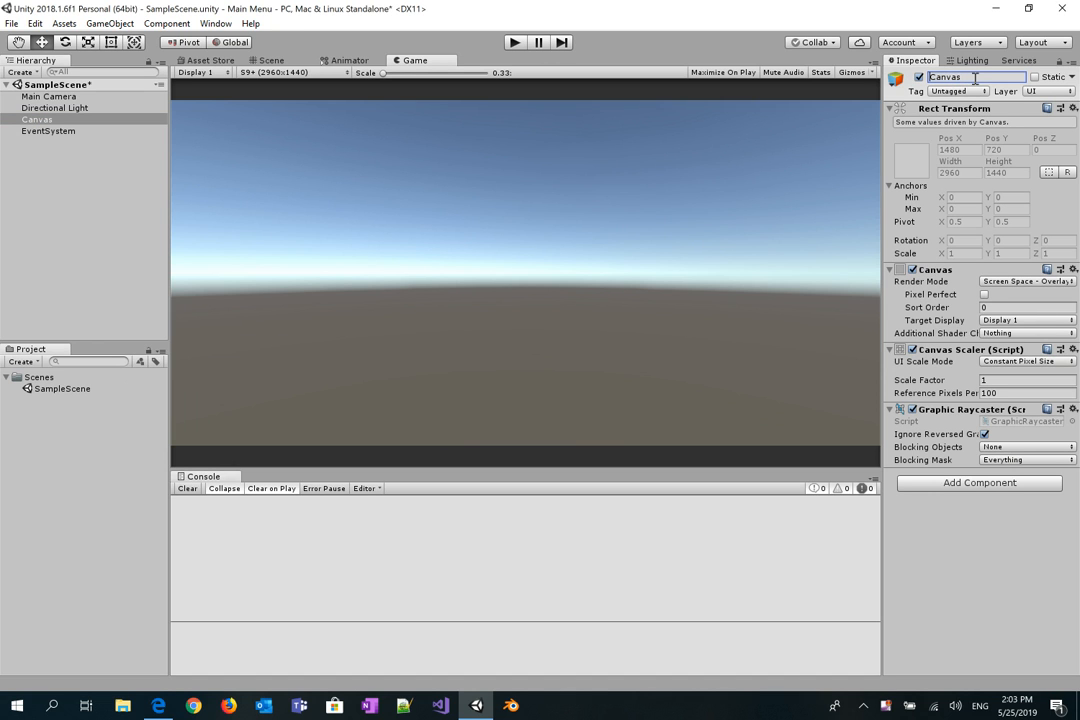
text(Background)
key(Return)
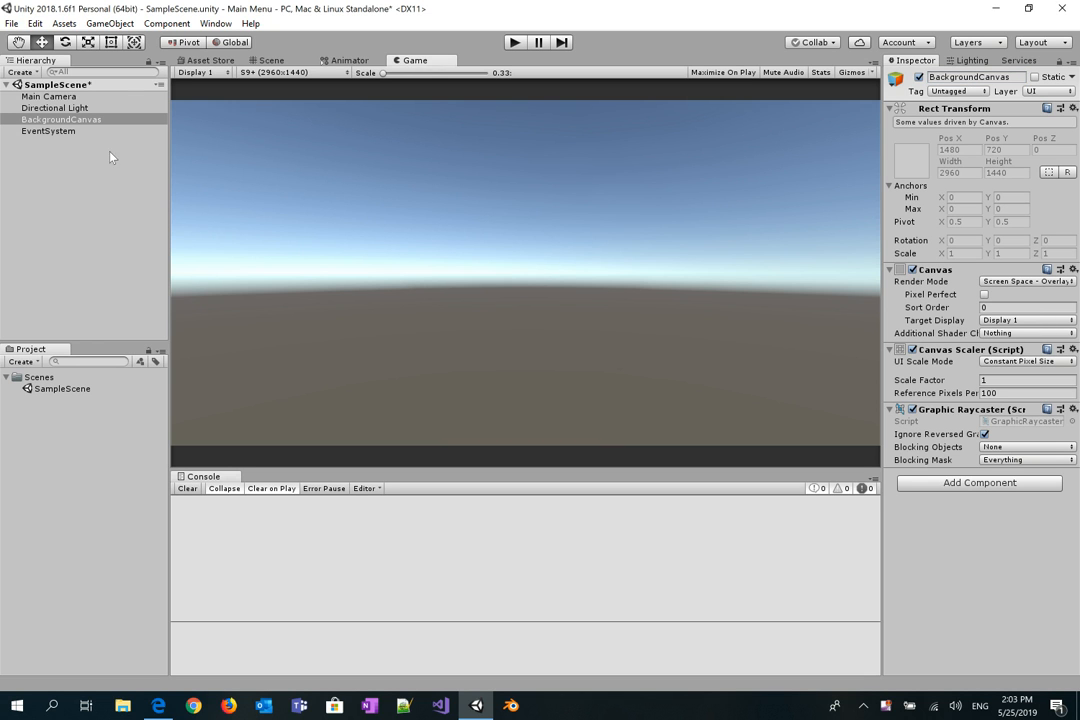
- Add a UI panel as a child of BackgroundCanvas
right_click(77, 122)
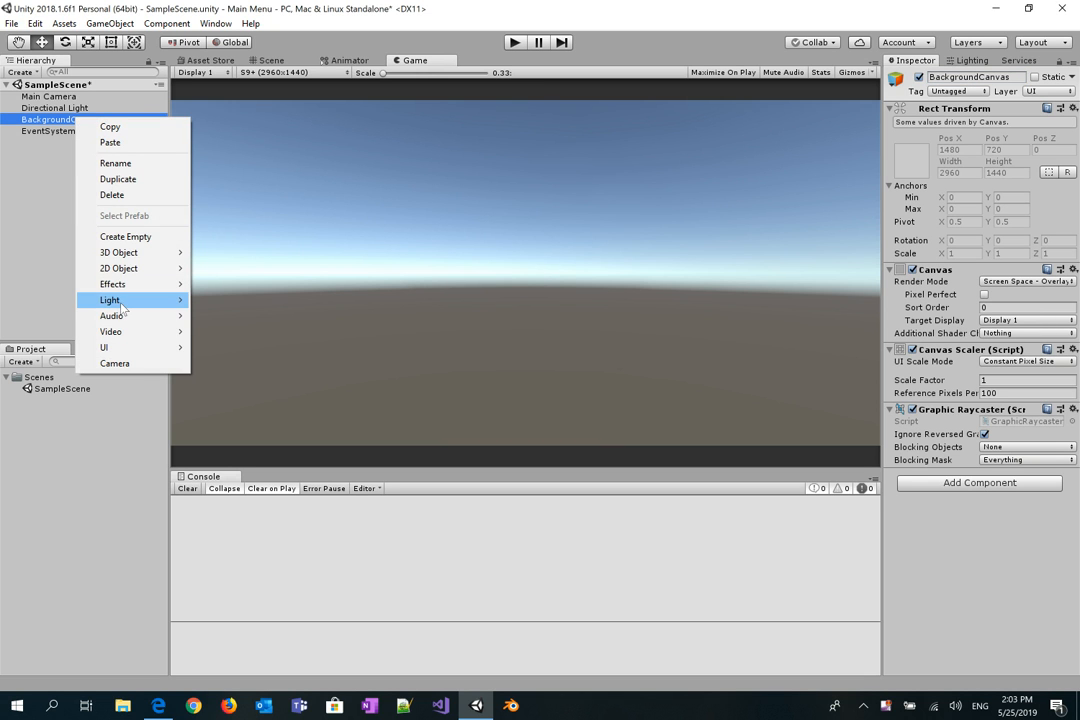
mouse_move(121, 305)
mouse_move(150, 348)
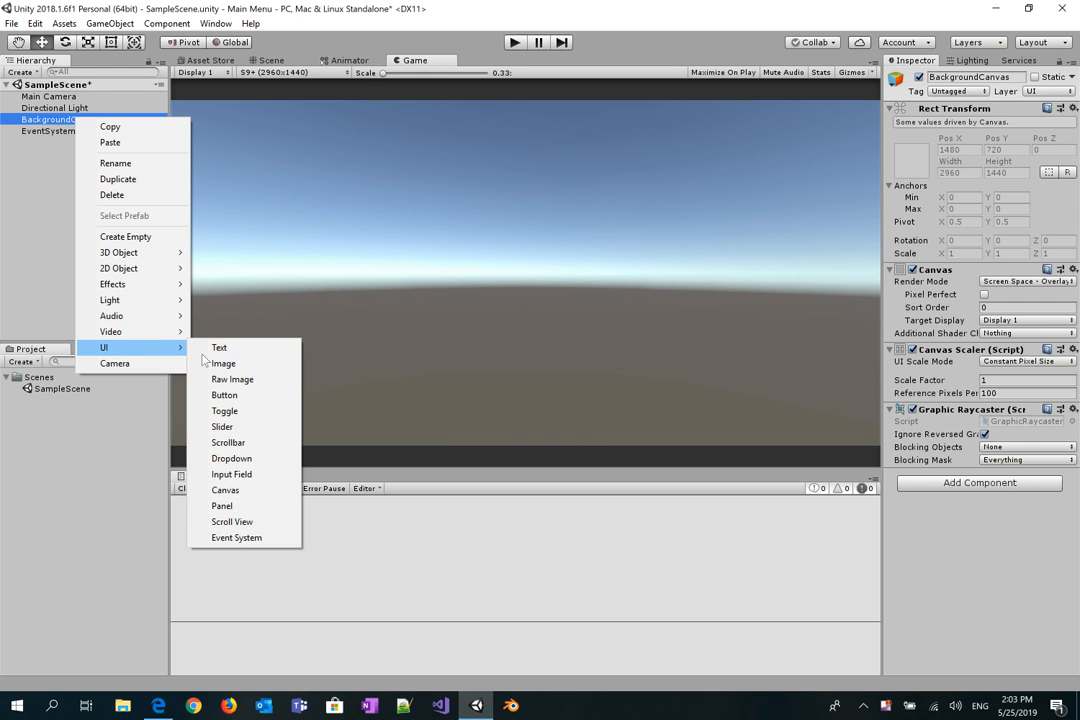
click(246, 508)
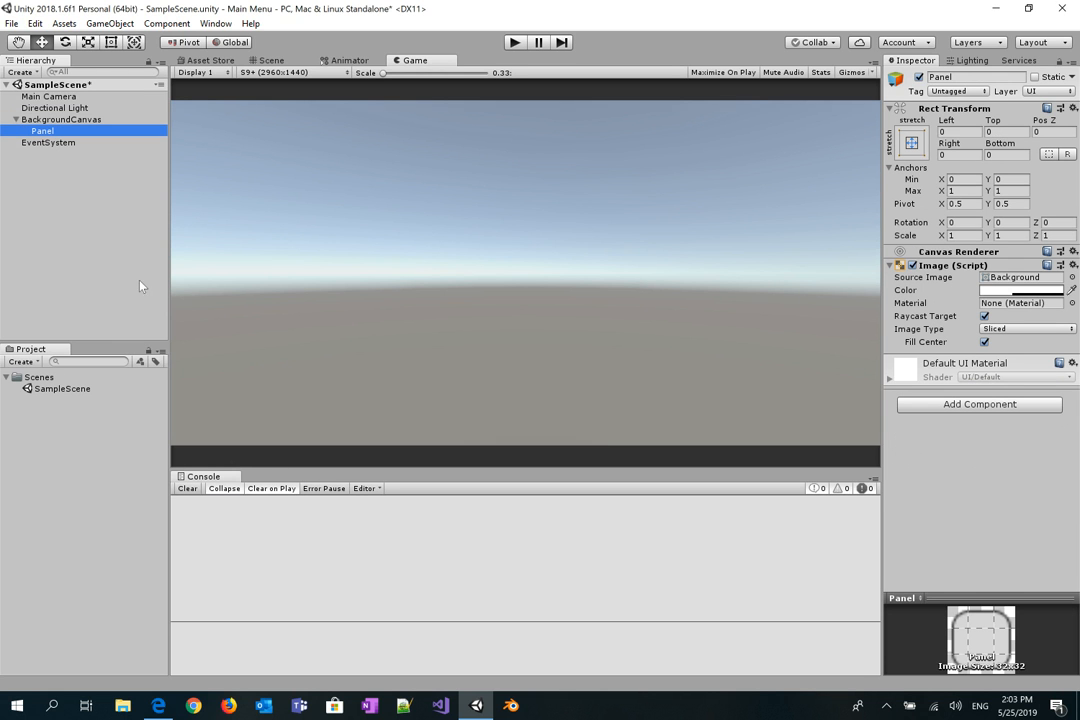
- Switch from the game preview to the scene in 2D mode with the whole canvas in view
click(270, 60)
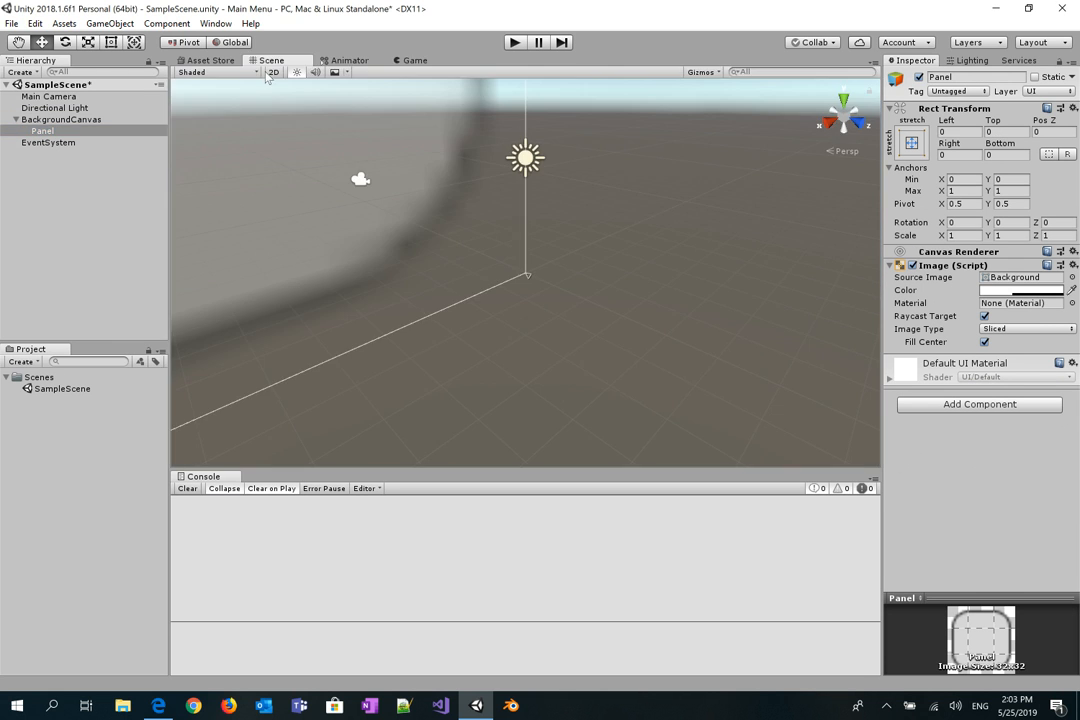
click(274, 73)
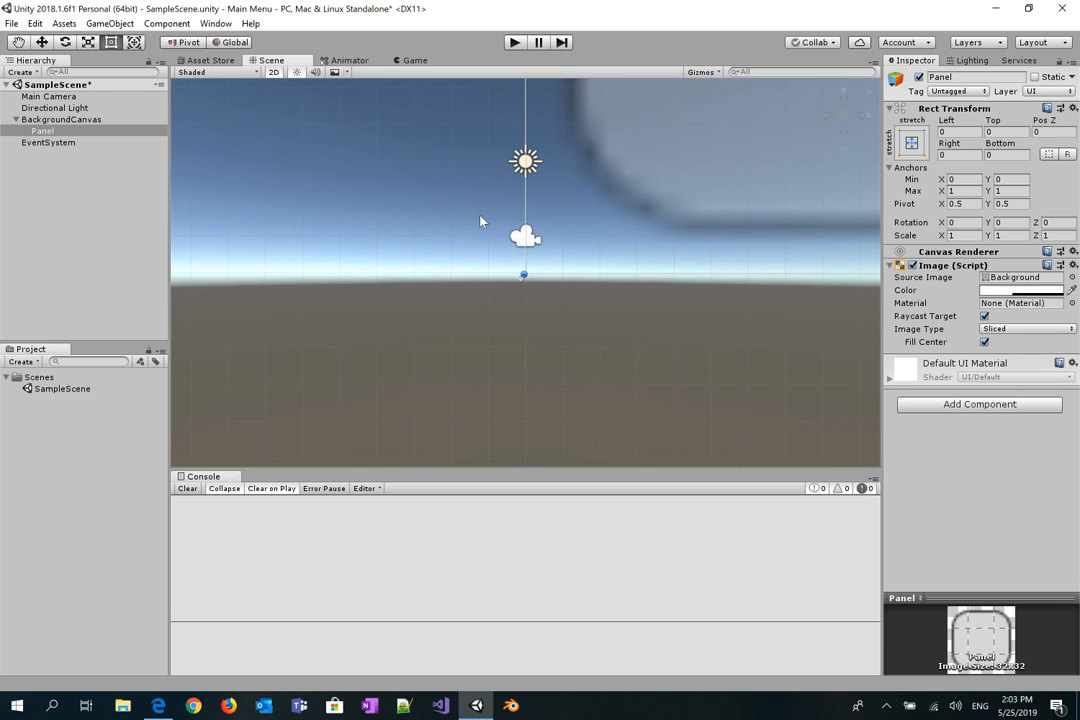
scroll(448, 229, down, 5)
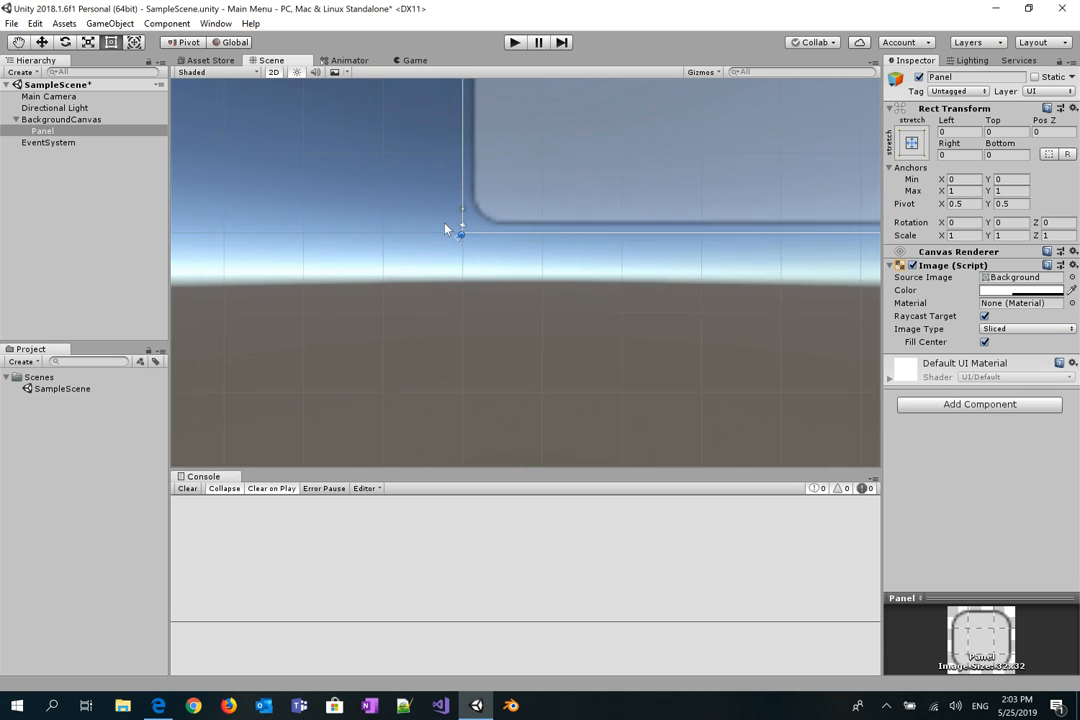
scroll(447, 229, down, 6)
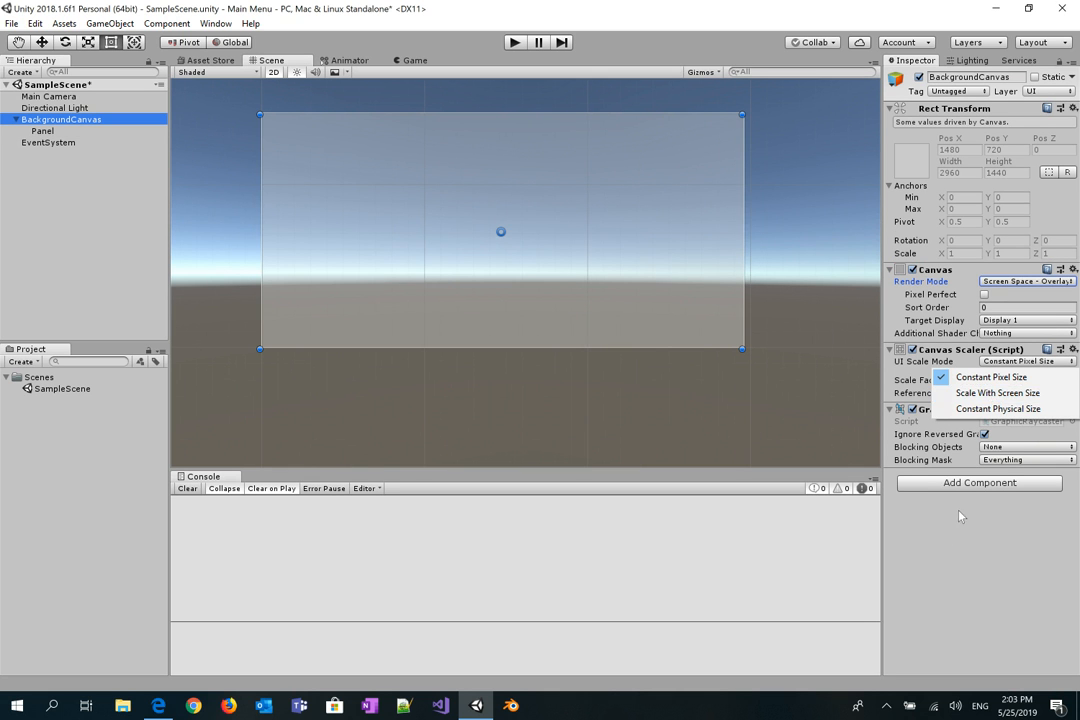
- Set BackgroundCanvas's UI scale mode to Scale With Screen Size and its Match value to 1 (Height)
click(993, 377)
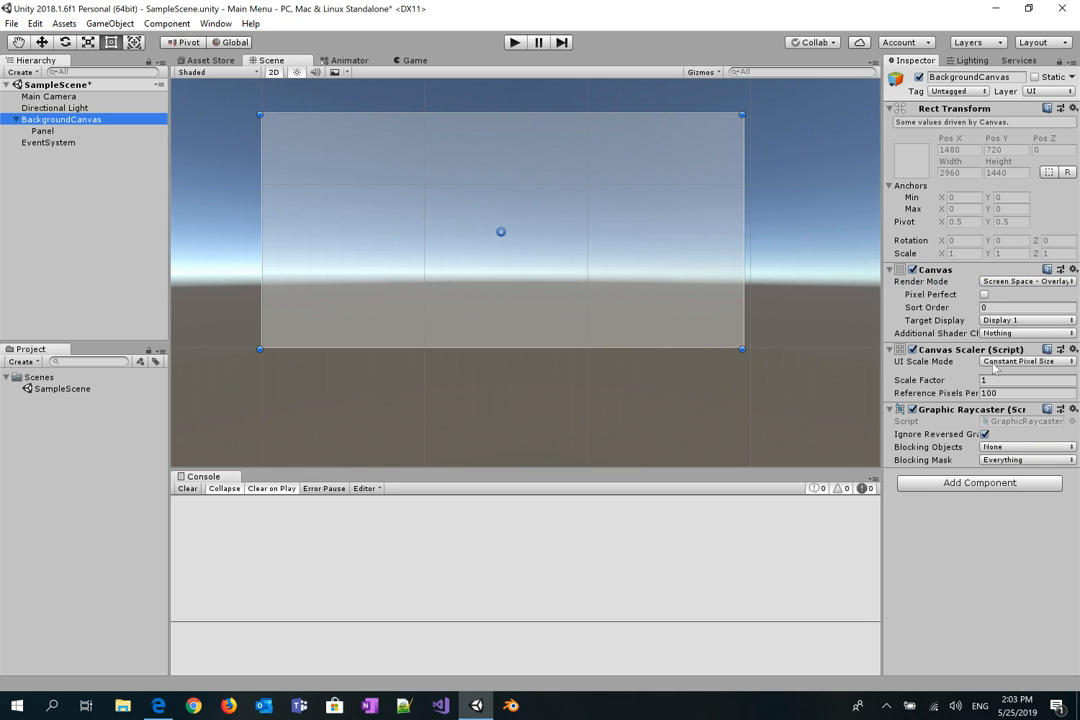
click(994, 366)
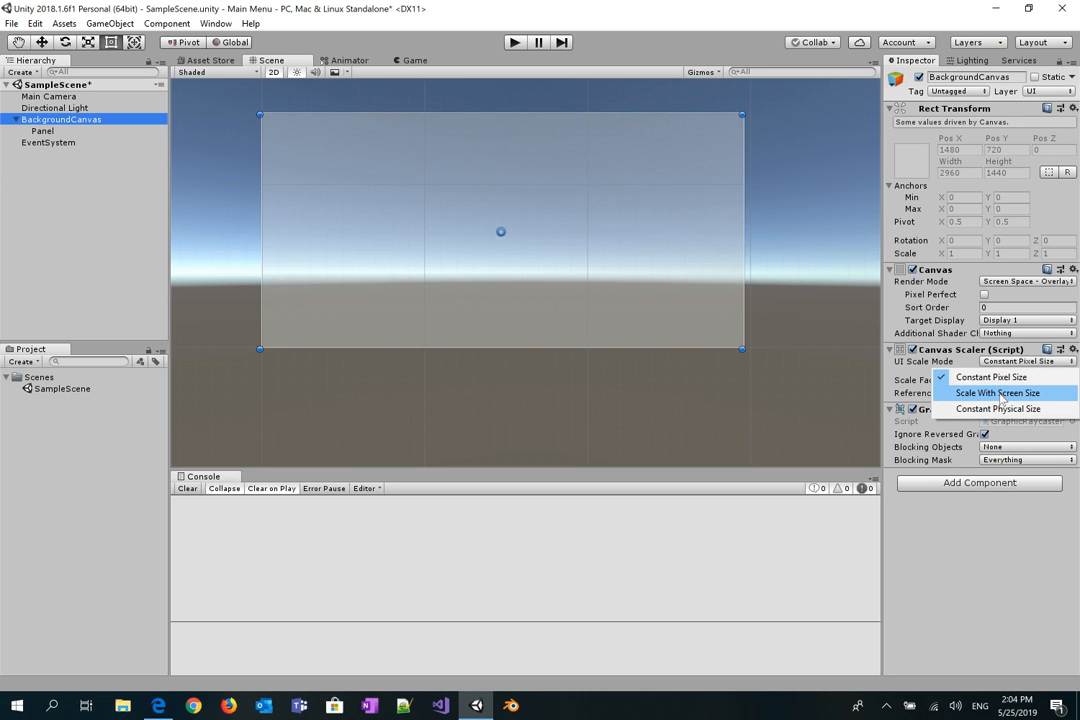
click(1001, 394)
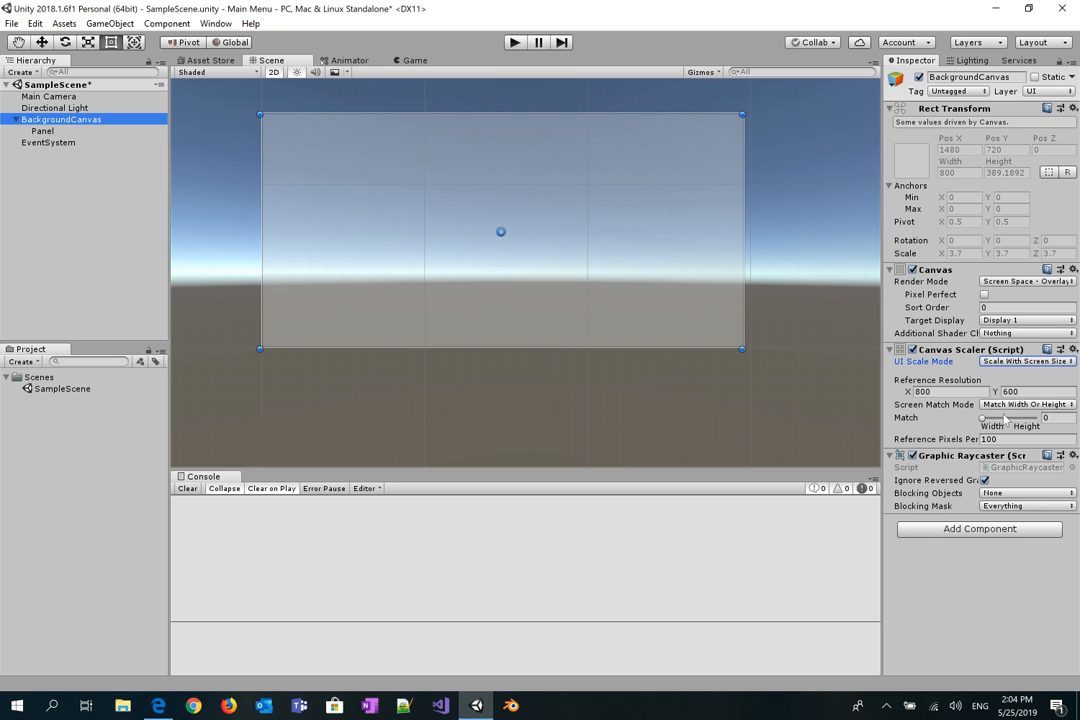
drag(982, 418, 1045, 422)
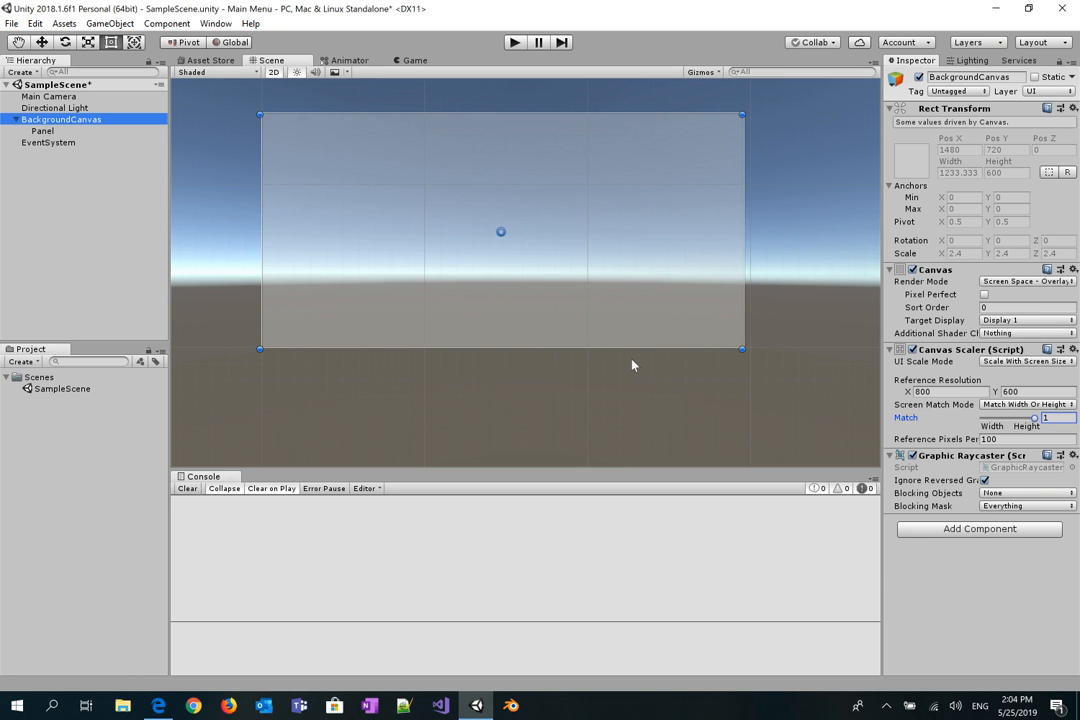
- Change the panel's image color to fully opaque black (000000)
click(52, 133)
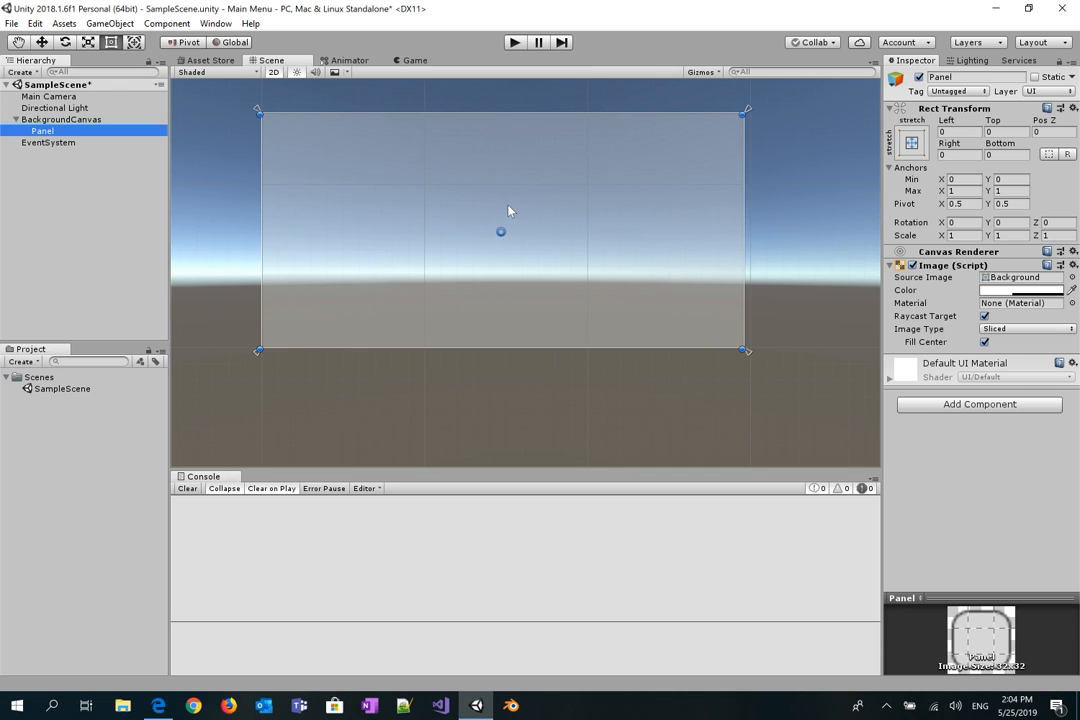
click(1020, 290)
click(974, 383)
drag(974, 388, 950, 445)
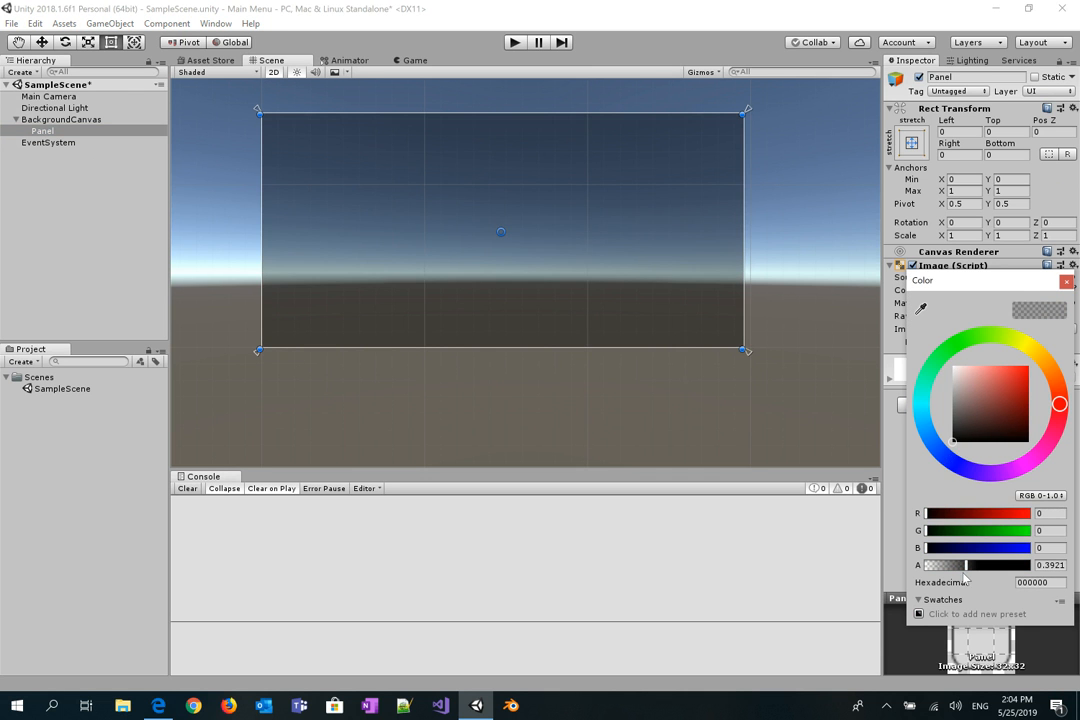
drag(966, 565, 1040, 571)
click(1066, 283)
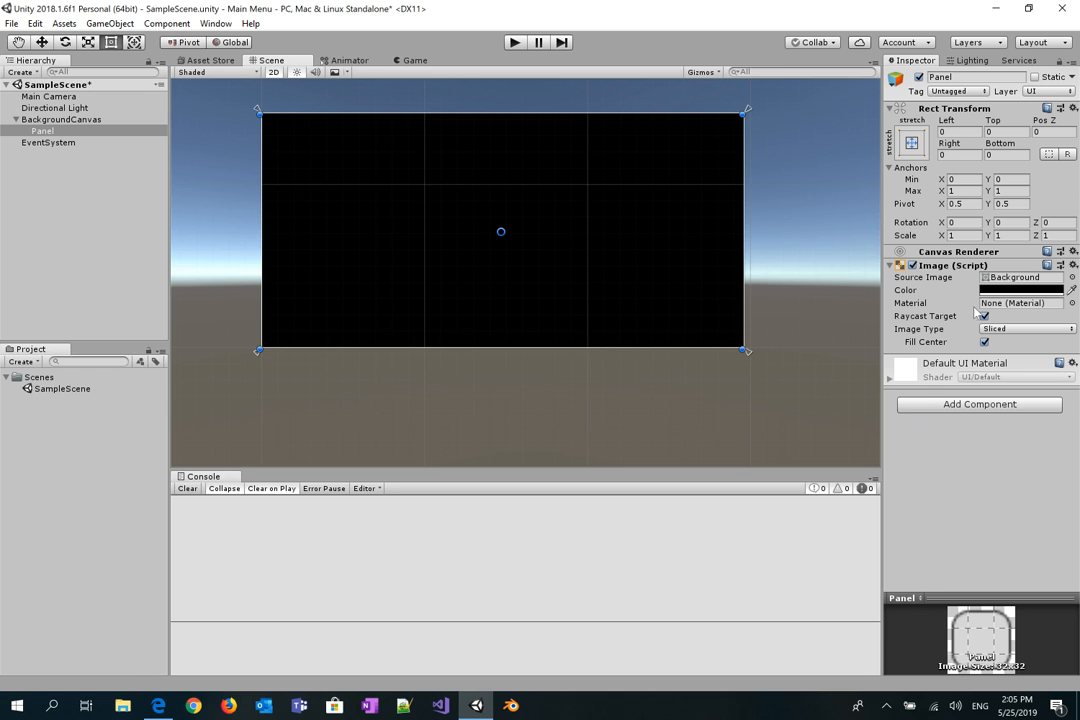
- Rename the black panel to BackgoundPanel
click(78, 131)
click(980, 76)
key(Left)
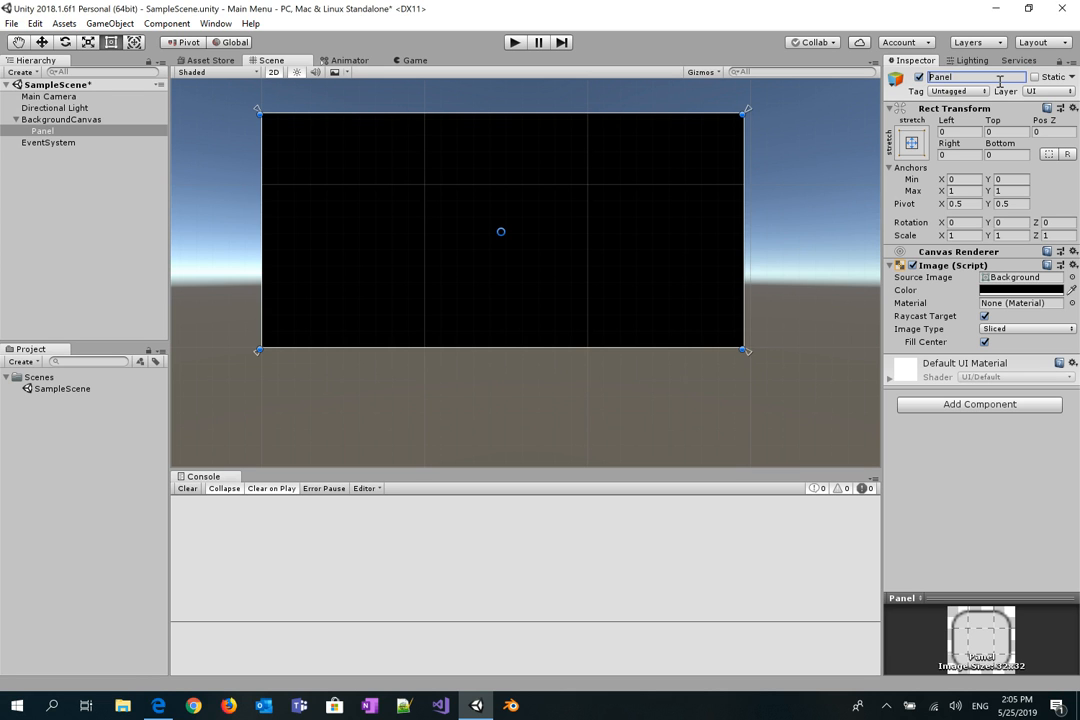
text(Backgound)
key(Return)
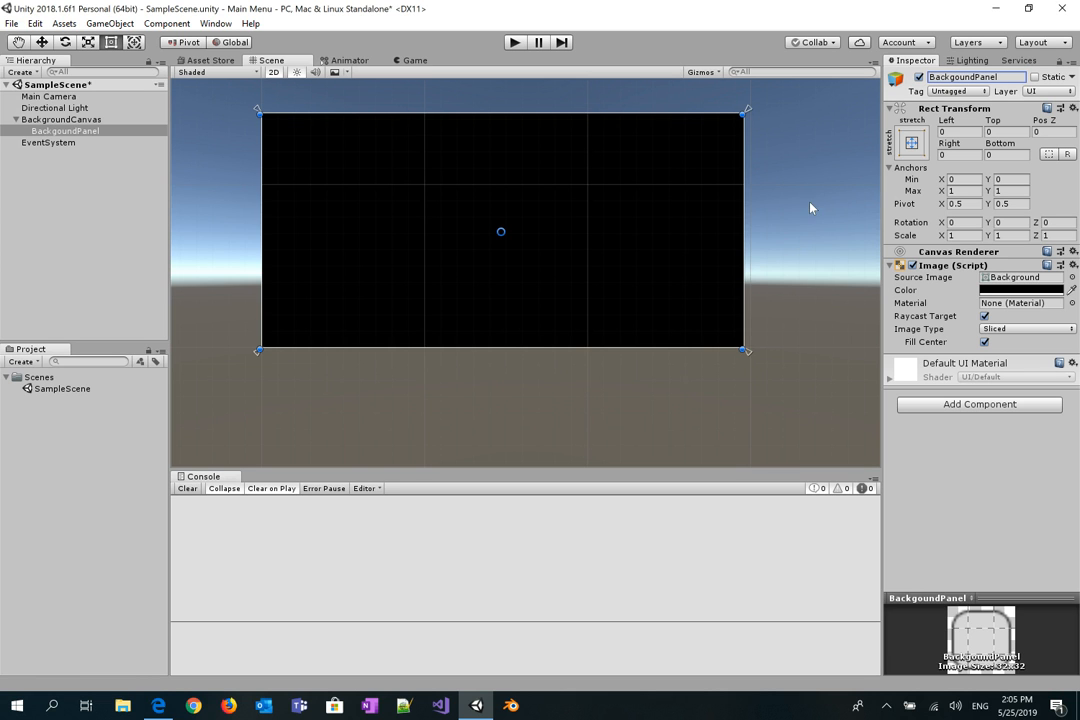
click(607, 364)
- Add a UI button as a child of BackgoundPanel
scroll(455, 293, up, 2)
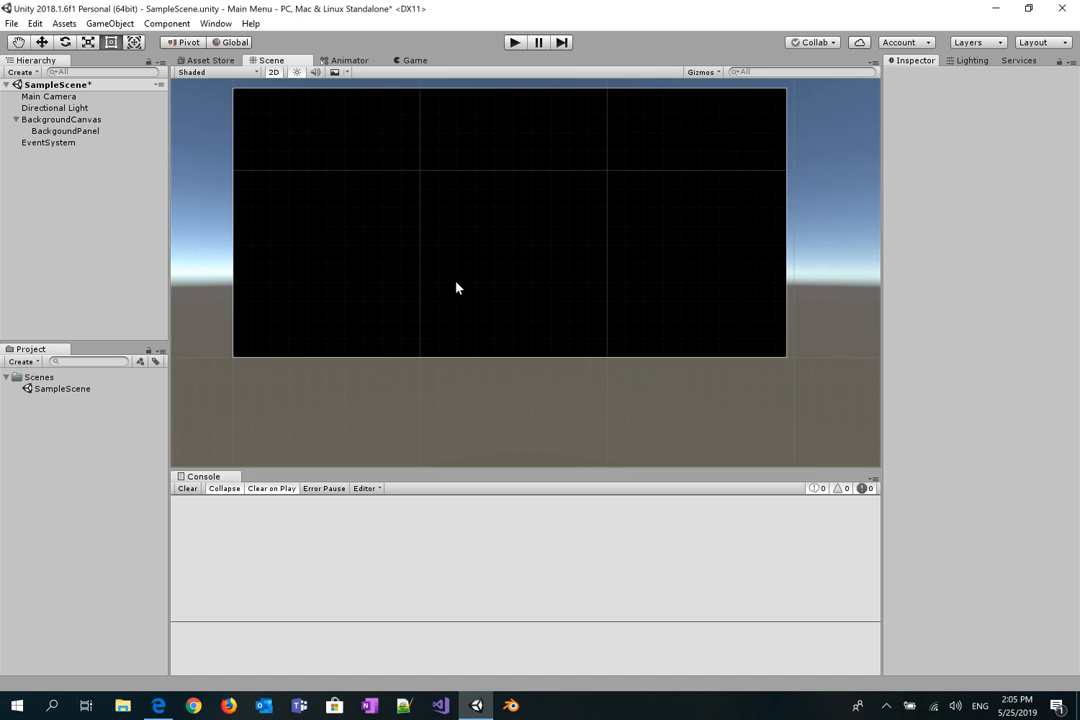
right_click(85, 132)
mouse_move(183, 367)
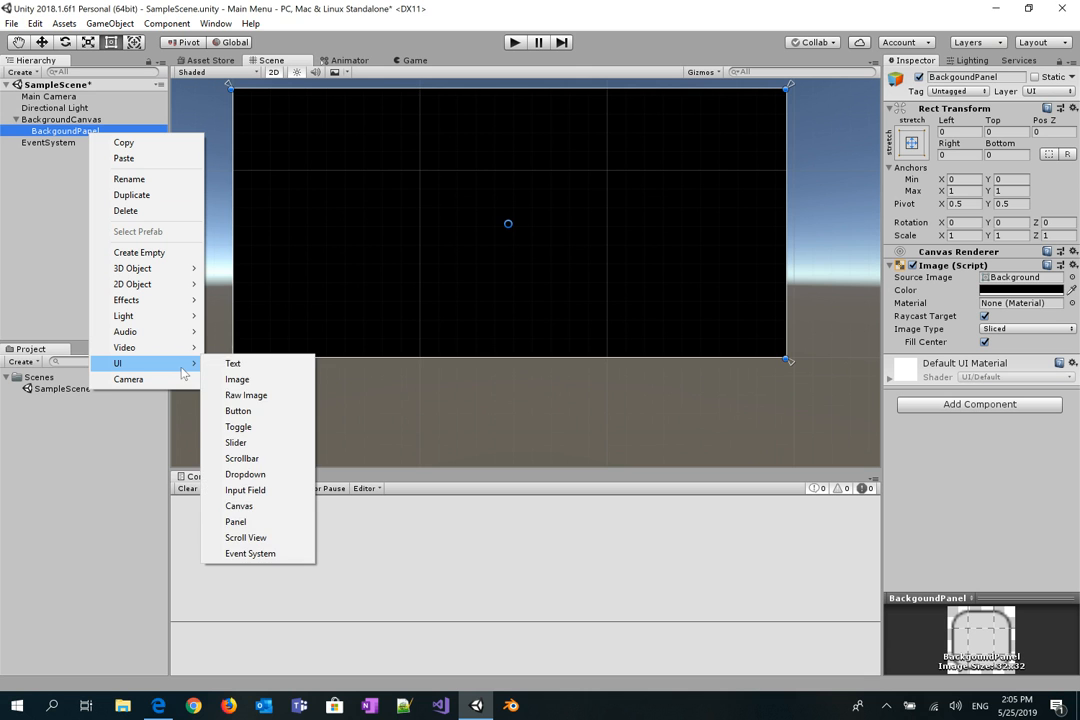
click(259, 411)
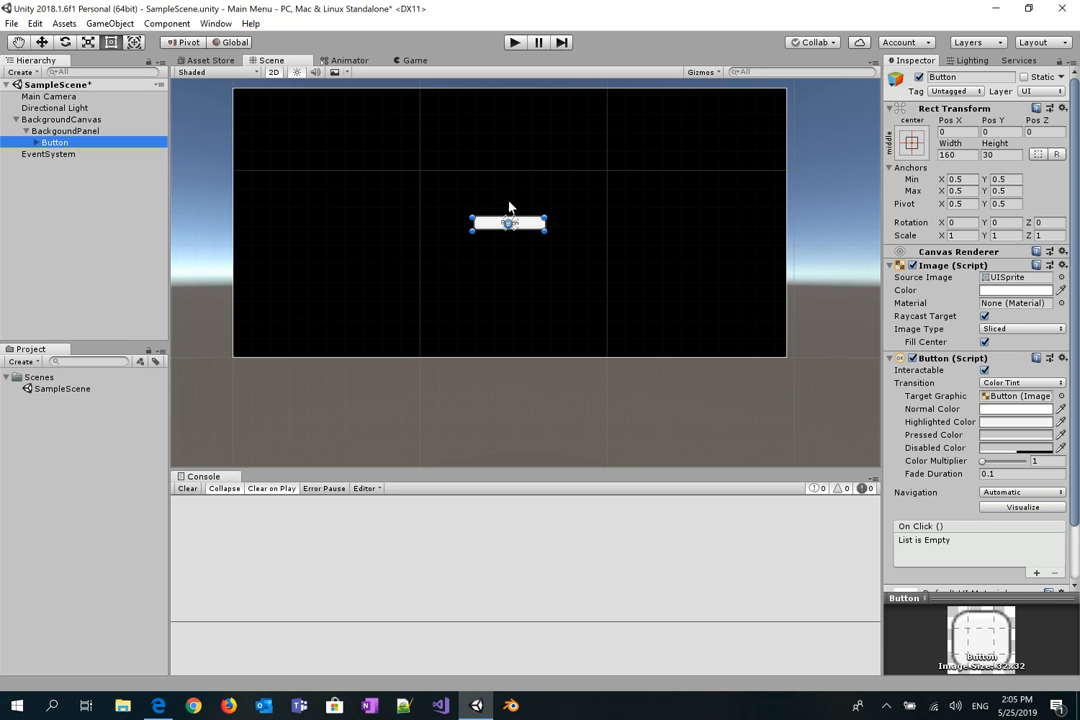
- Resize the new button to a height of 50 and a width of 200
scroll(566, 213, up, 5)
click(563, 213)
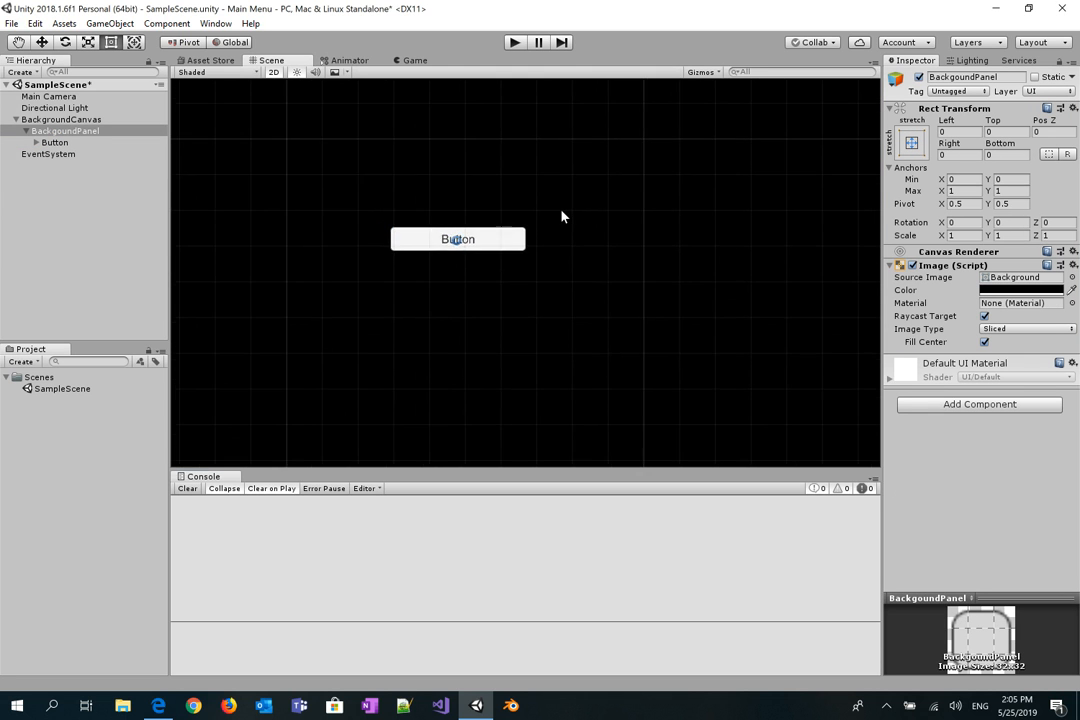
scroll(563, 217, down, 4)
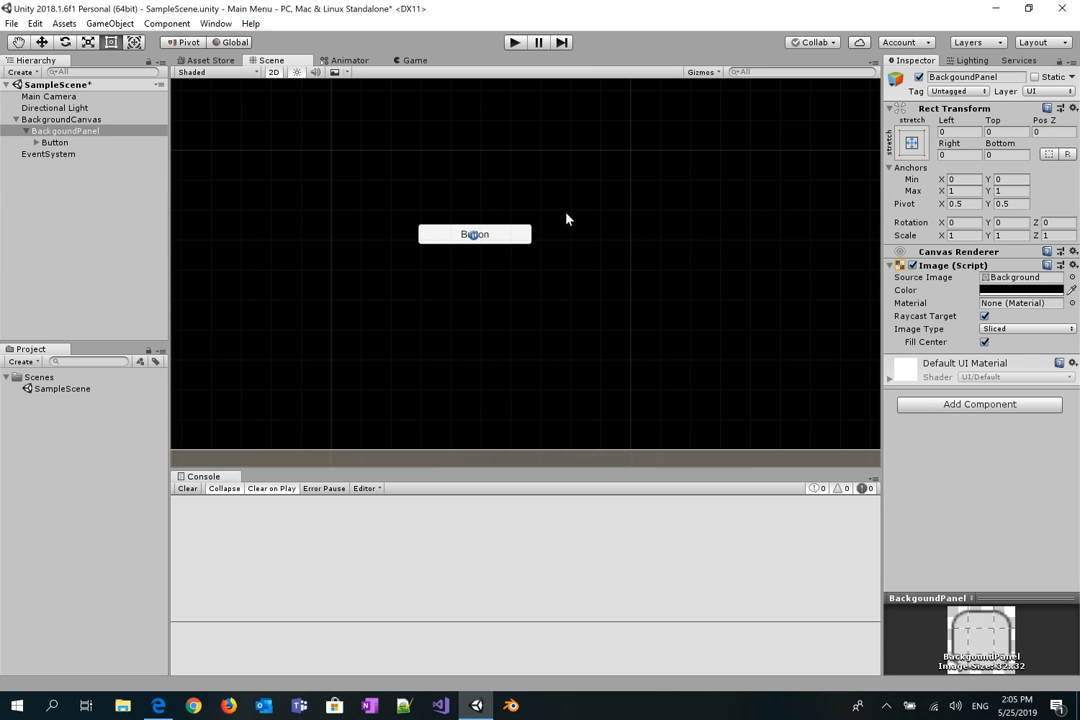
click(90, 143)
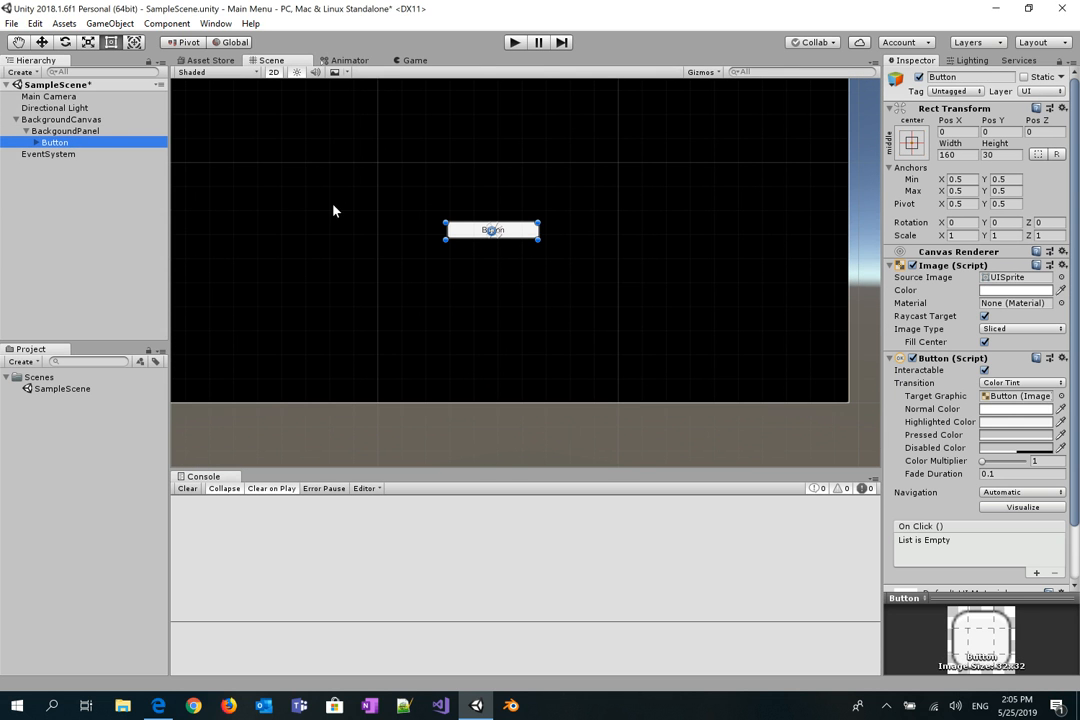
click(992, 154)
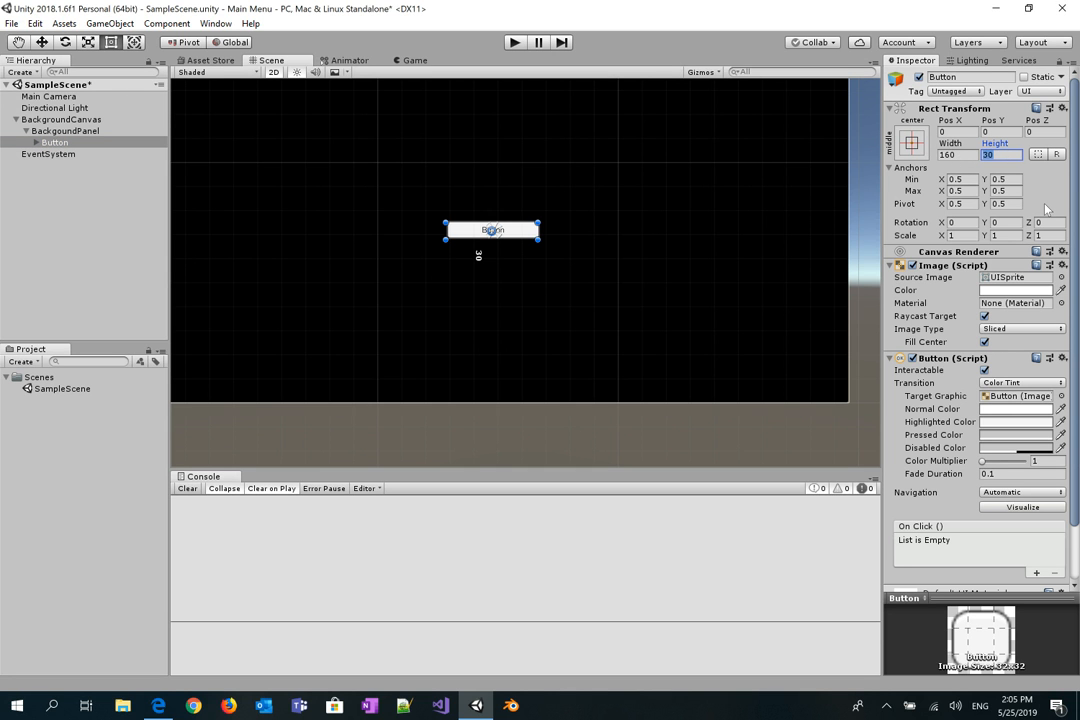
text(50)
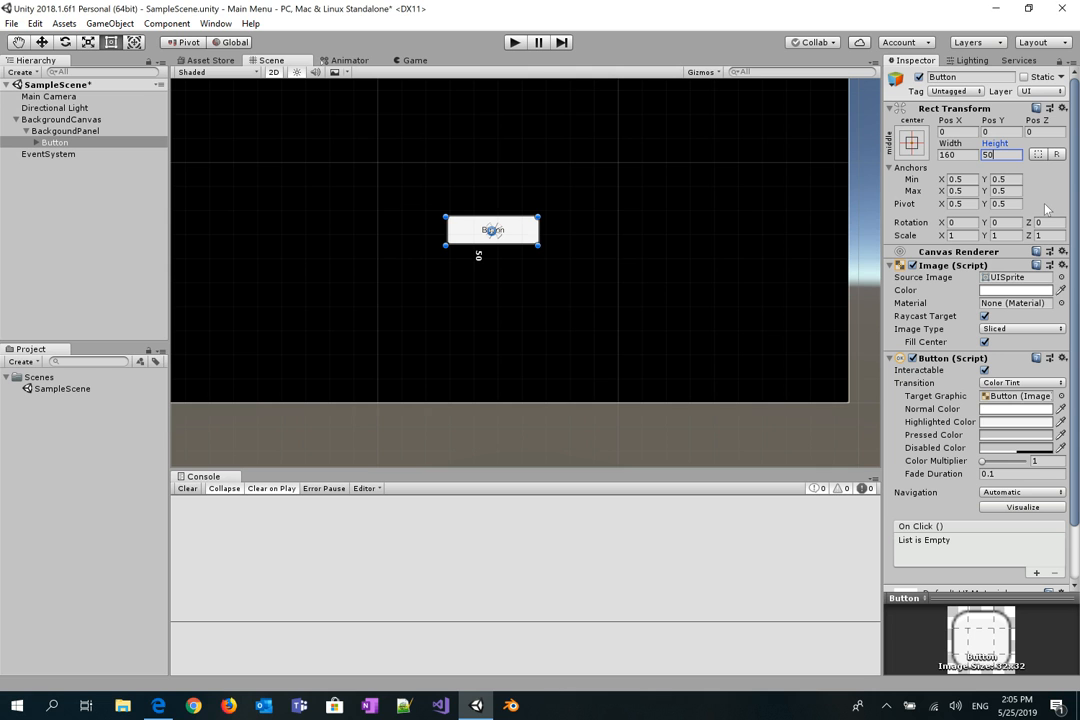
key(shift+Tab)
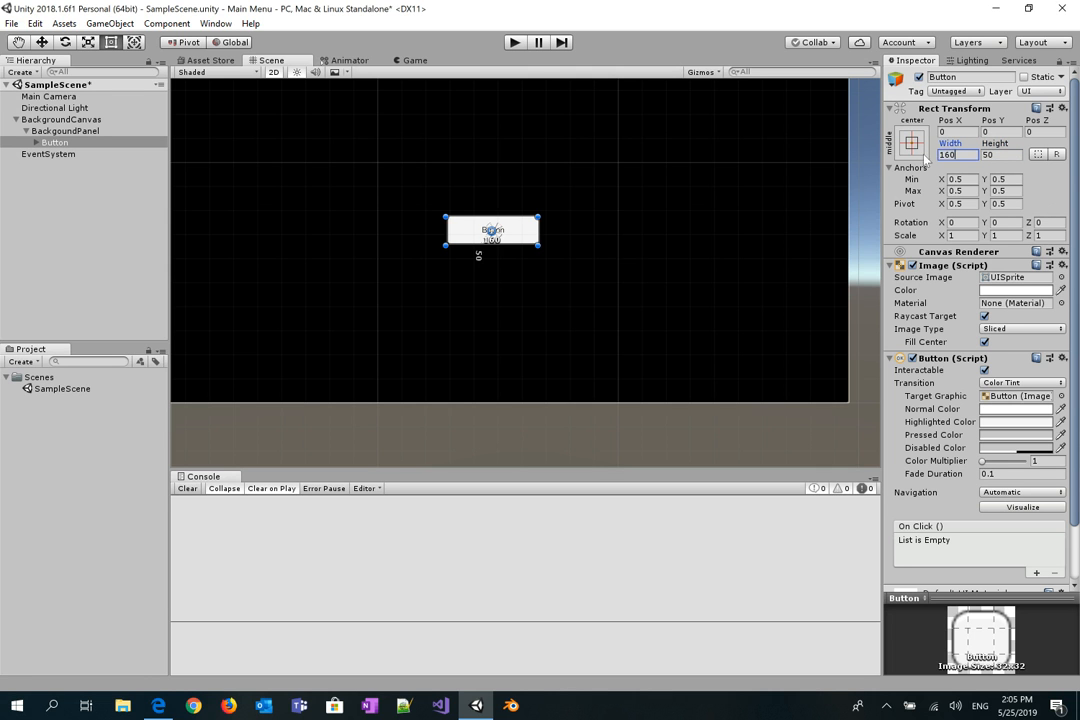
text(200)
click(86, 190)
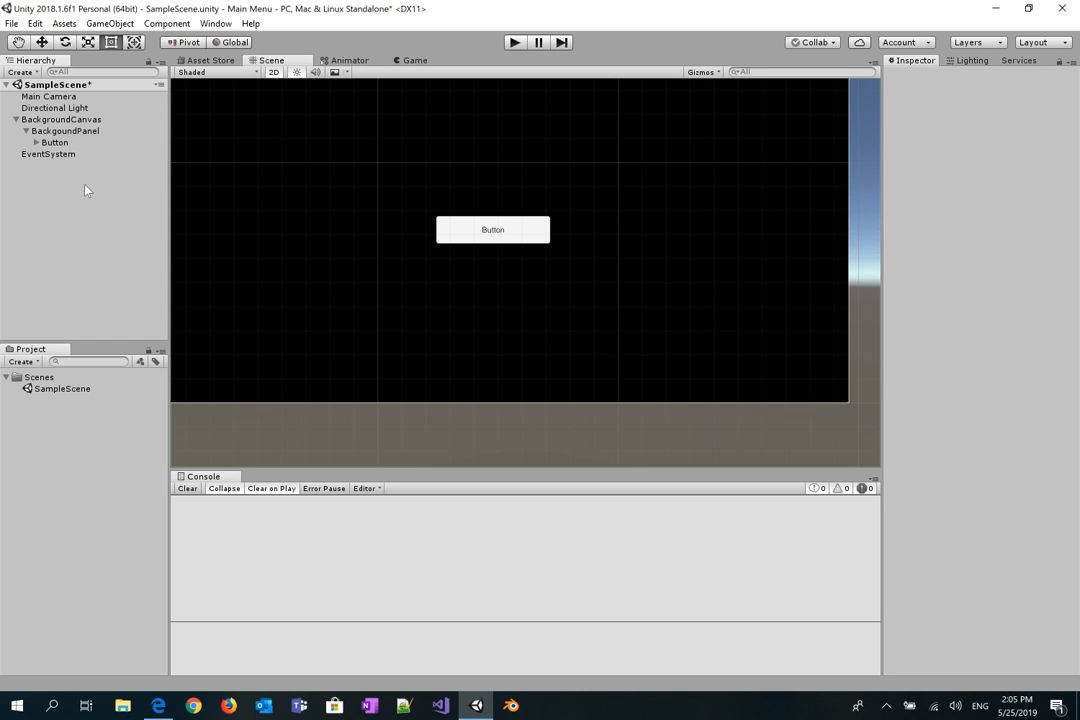
- Expand the button's children in the hierarchy and rename the button to PlayButton
click(37, 143)
right_click(55, 143)
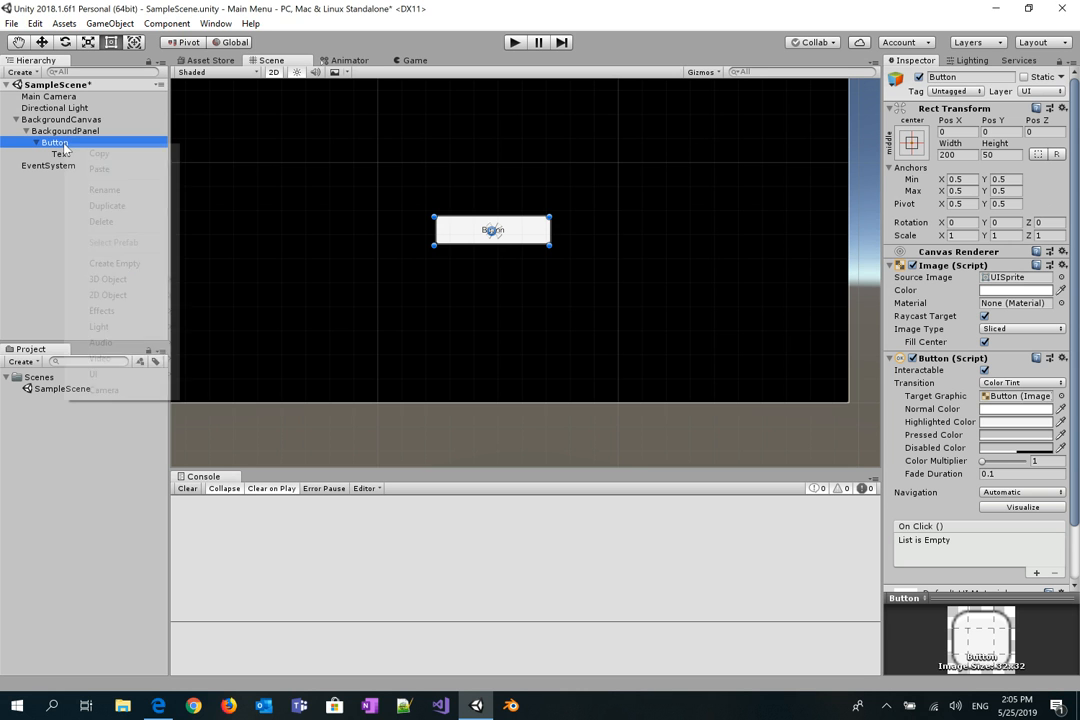
mouse_move(115, 373)
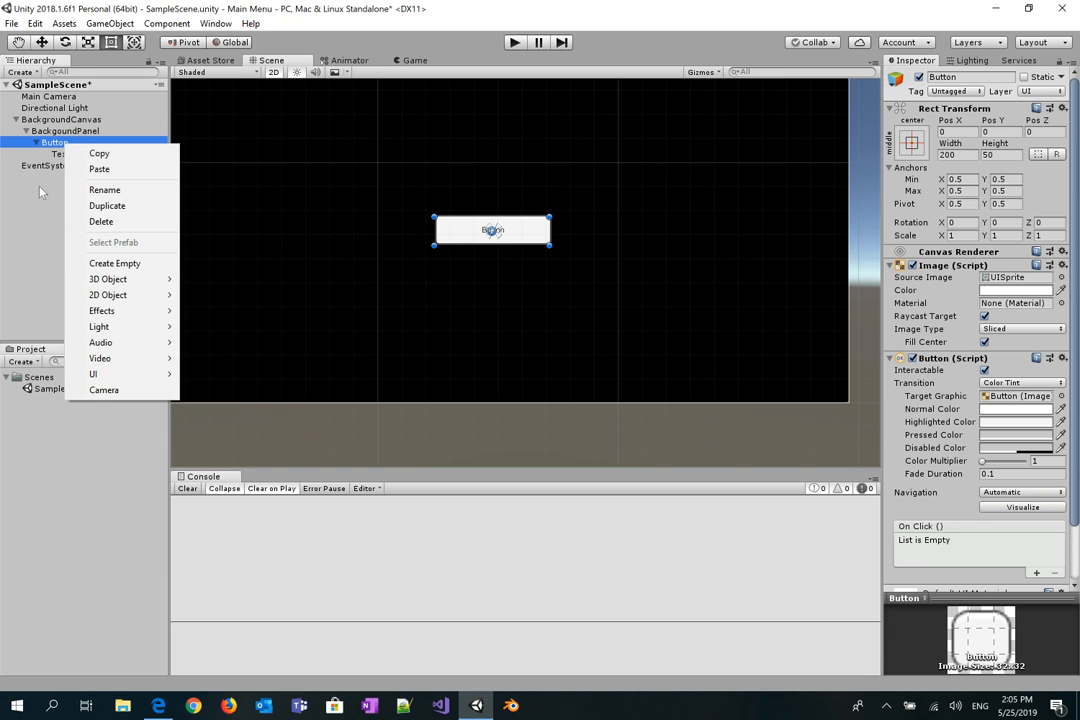
click(60, 131)
click(56, 143)
click(66, 146)
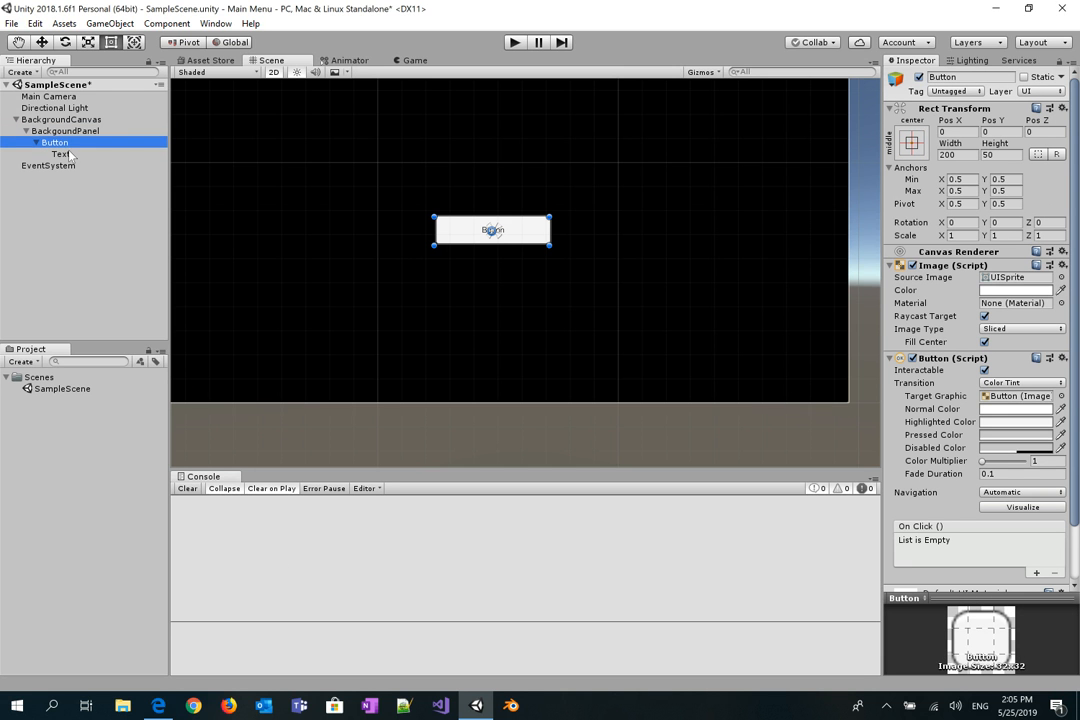
text(Play)
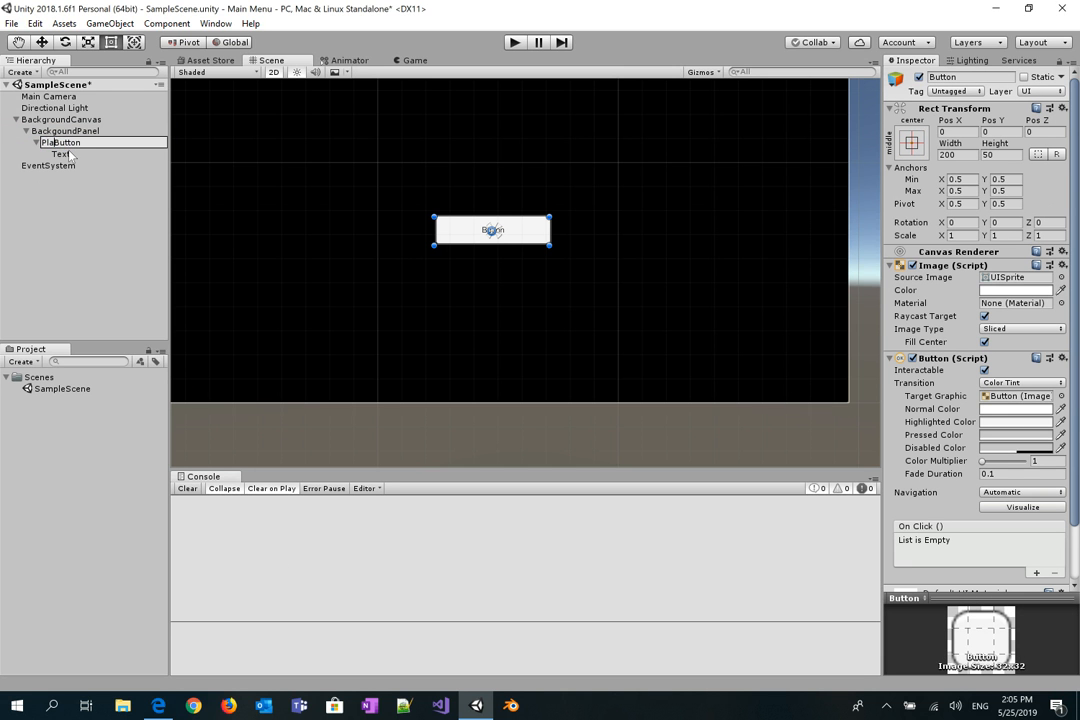
key(Return)
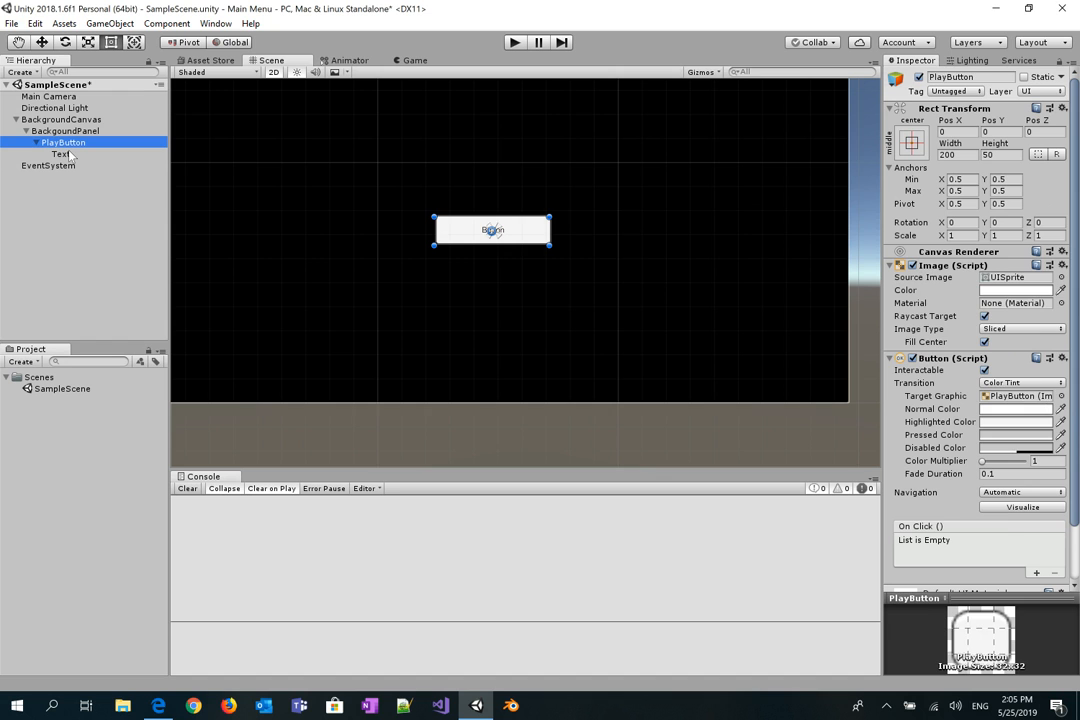
- Change the text of the PlayButton's Text child to PLAY
click(64, 154)
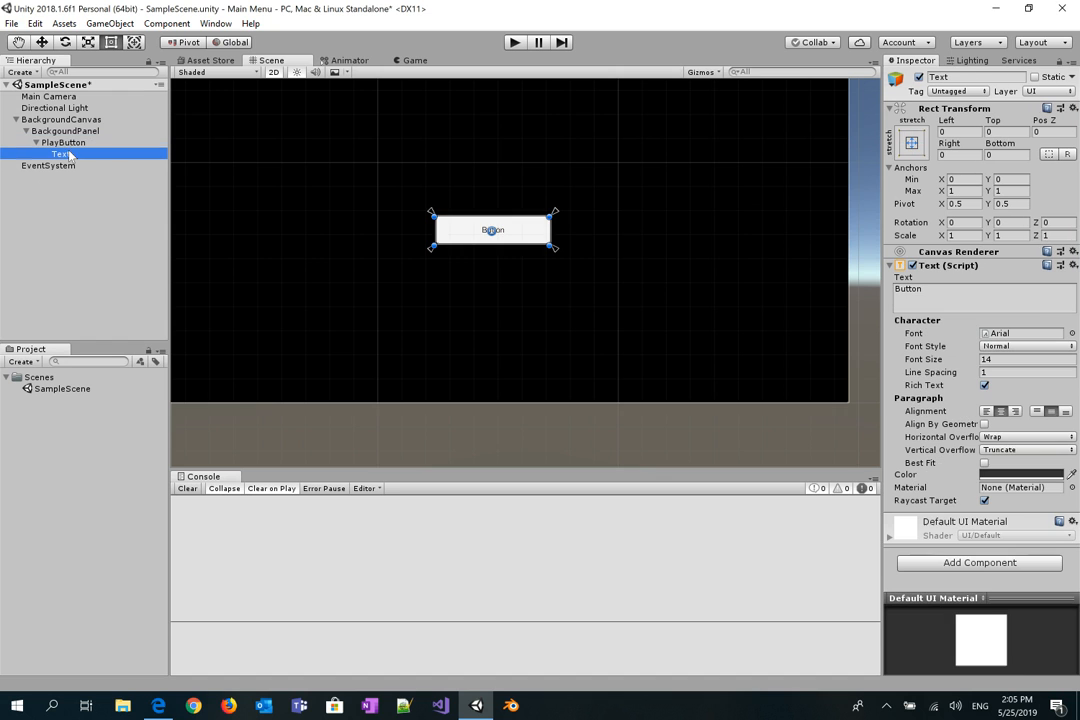
click(1000, 291)
key(BackSpace)
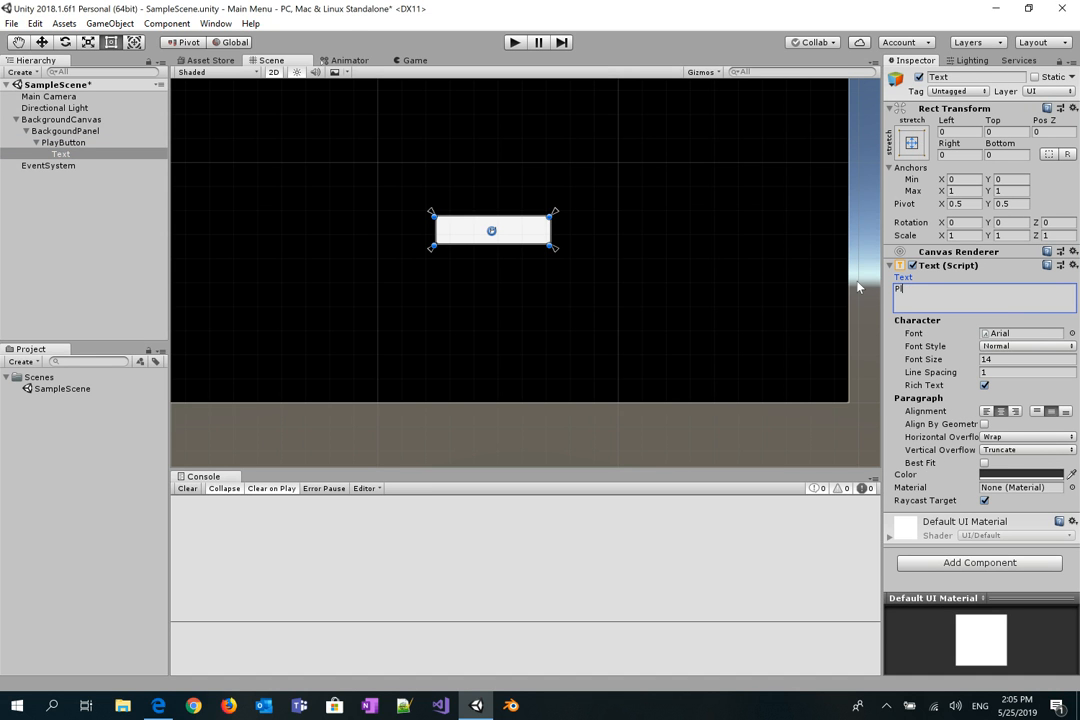
text(PAL)
key(BackSpace)
key(BackSpace)
text(LAY)
- Set the PLAY label's font size to 30 and preview the menu in the Game view
click(1030, 359)
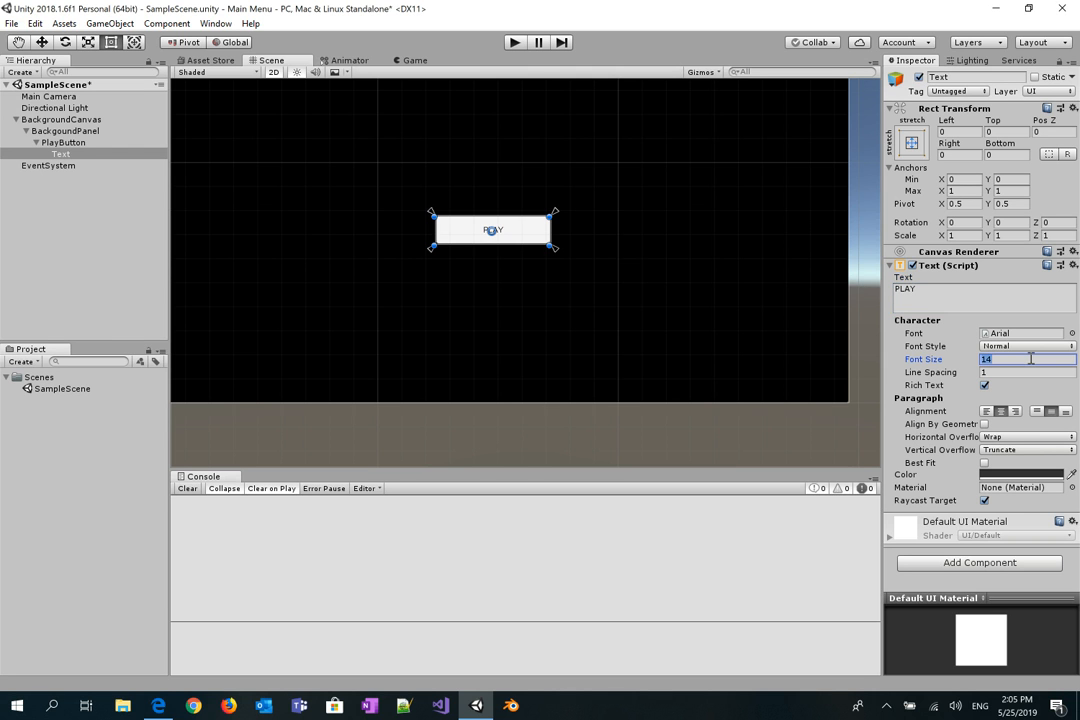
text(30)
click(679, 322)
click(413, 60)
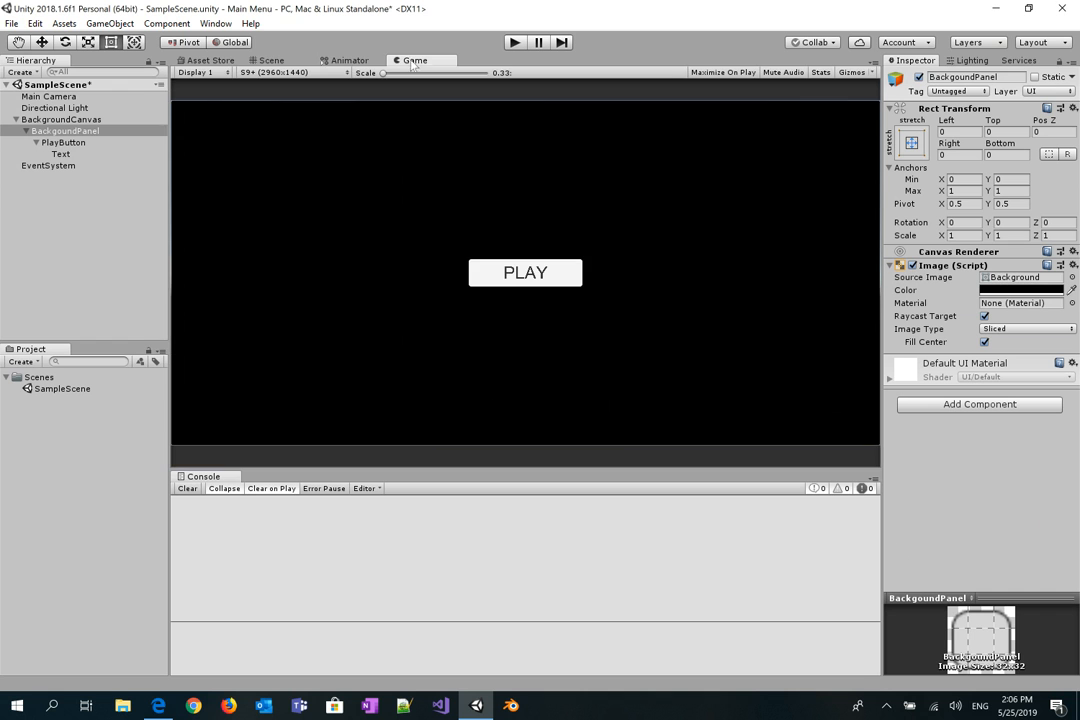
click(271, 60)
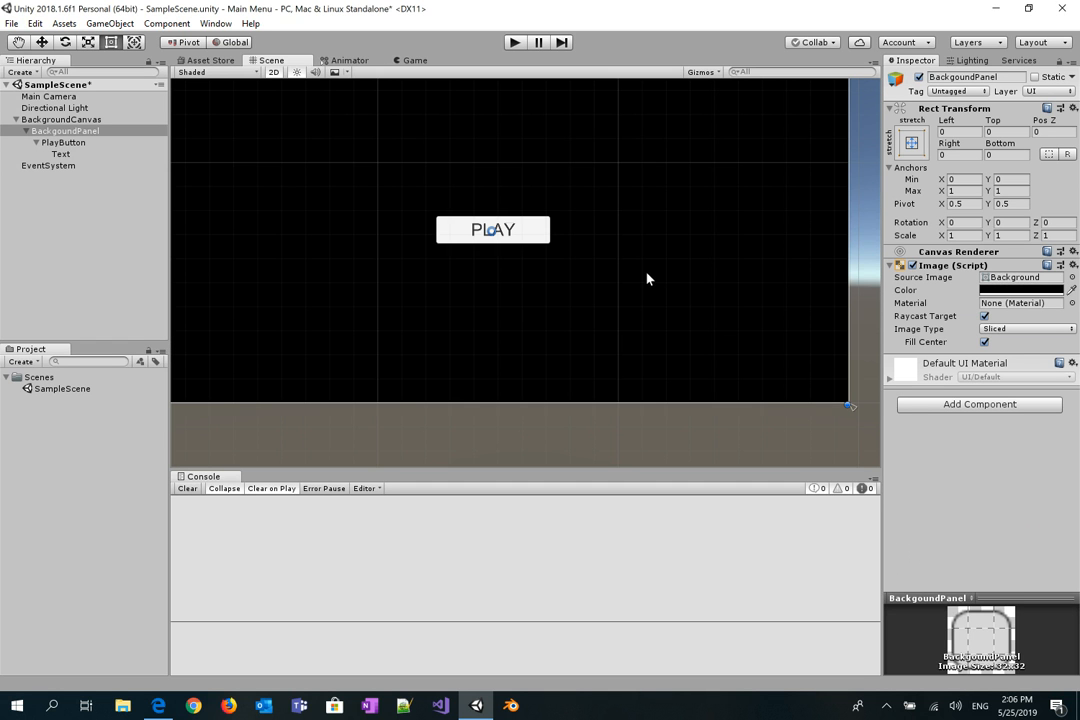
- Search the Asset Store for textmeshpro
click(63, 142)
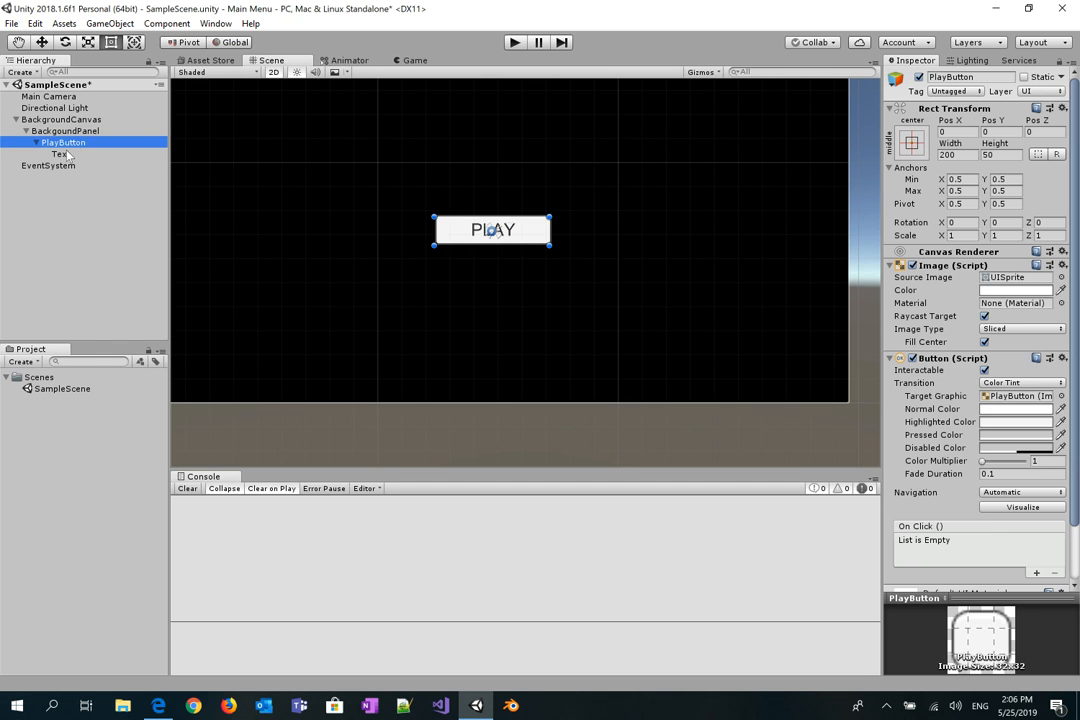
click(61, 154)
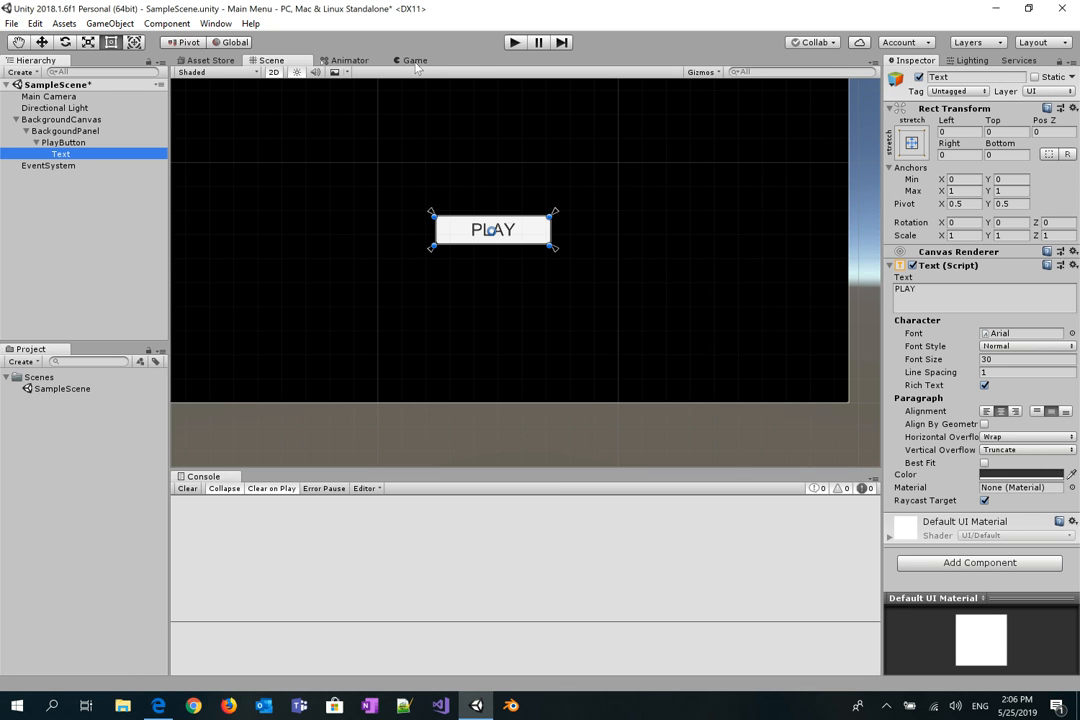
click(185, 59)
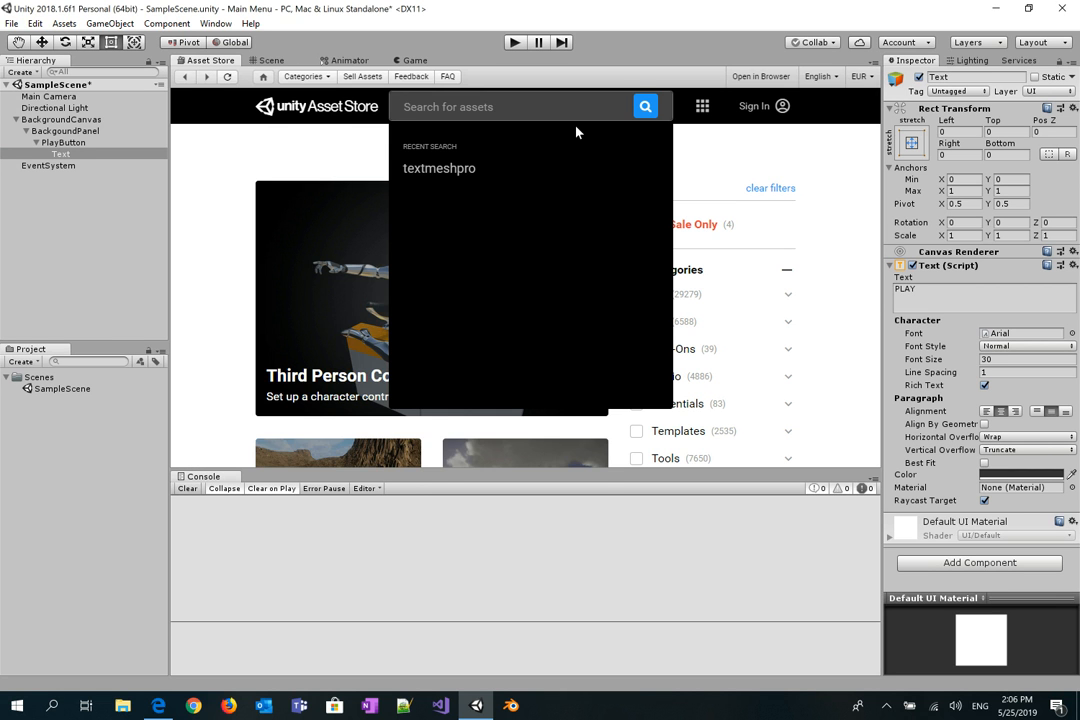
text(Text)
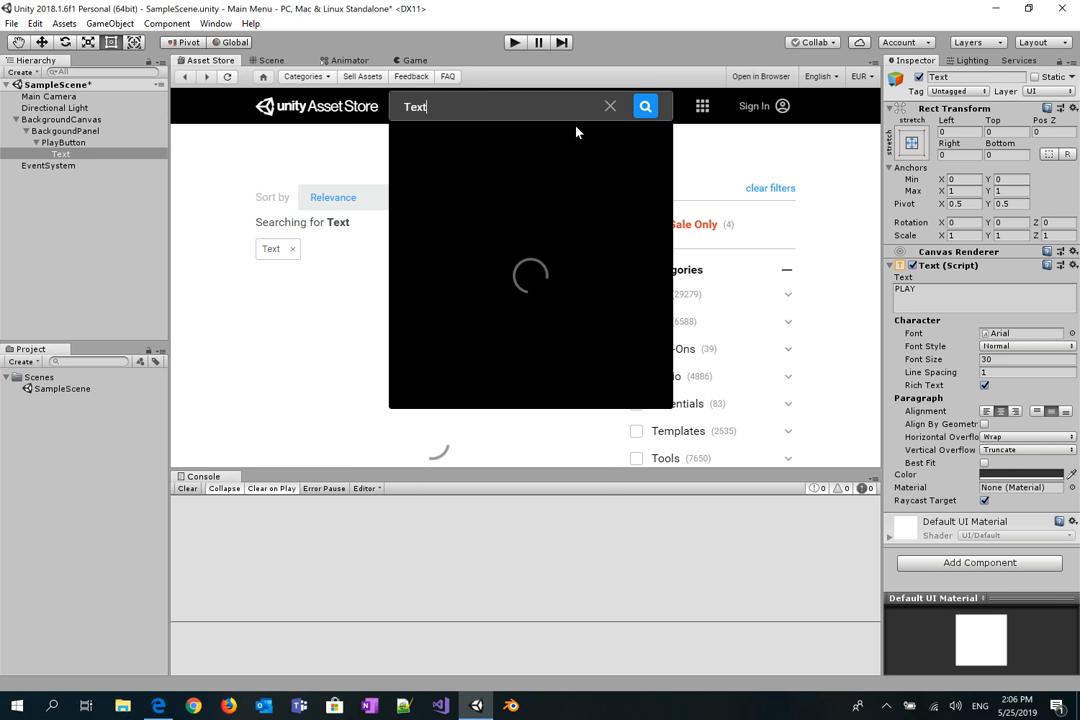
text(Mesh)
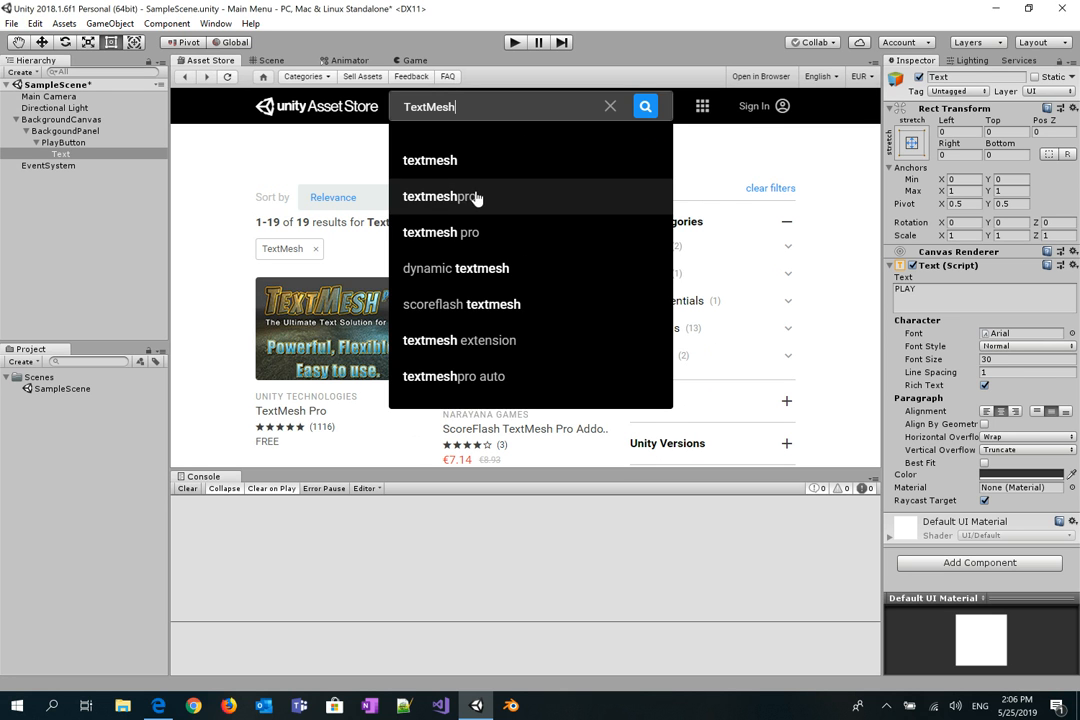
click(475, 197)
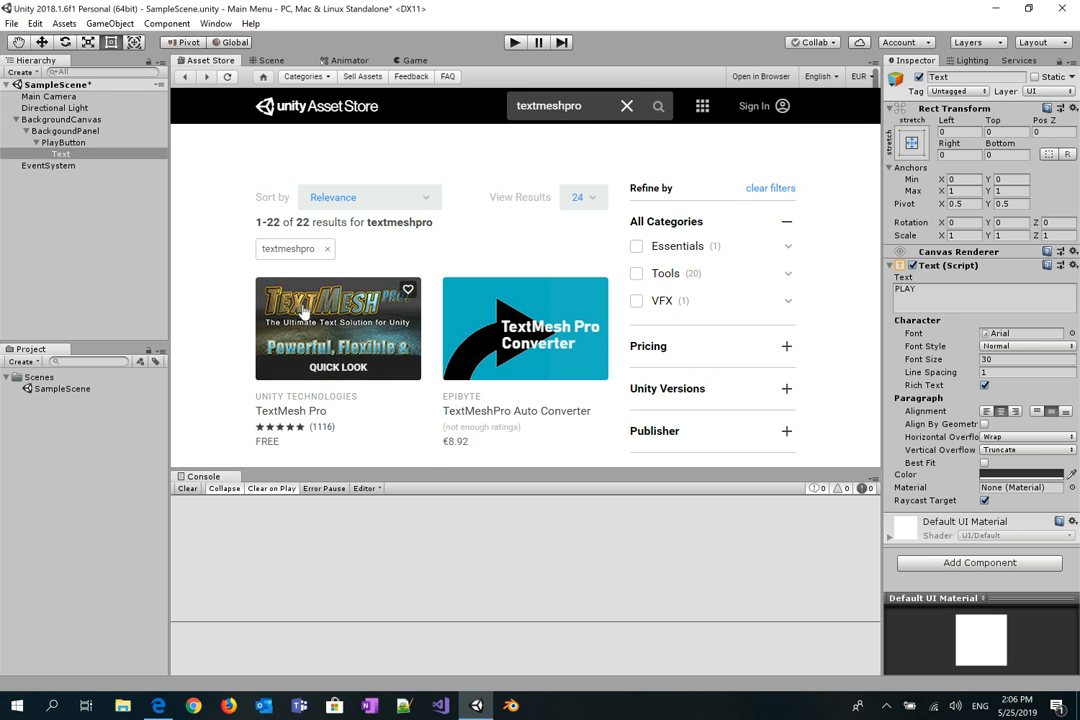
- Import the full TextMesh Pro package by Unity Technologies and check its folder in the project
click(304, 310)
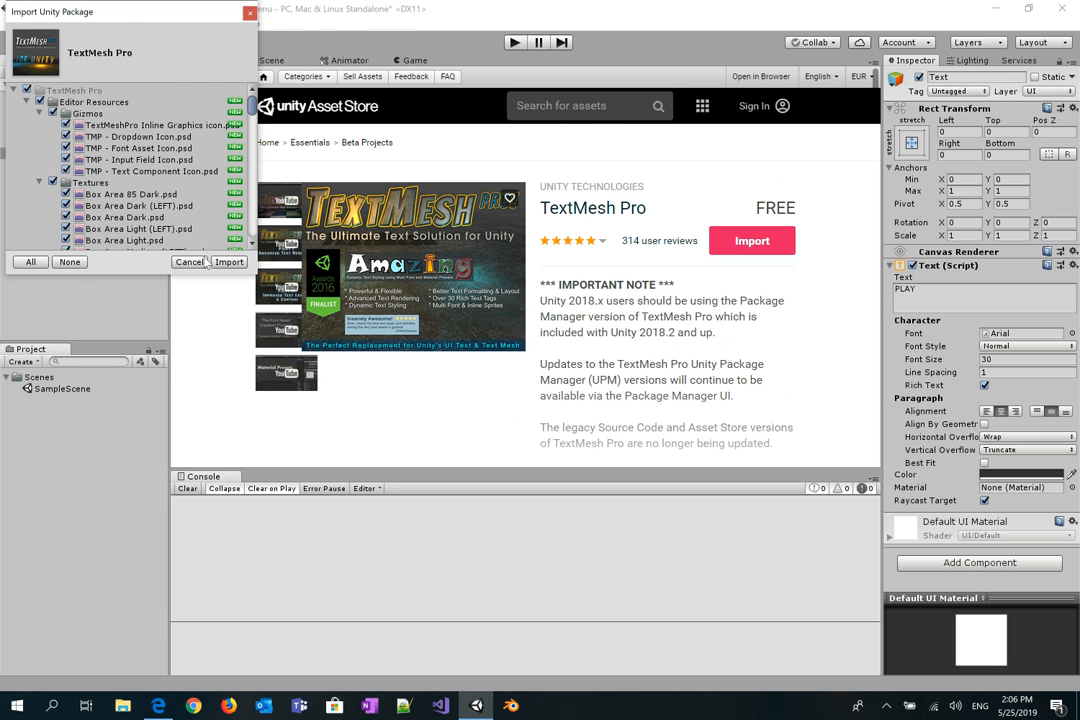
click(229, 262)
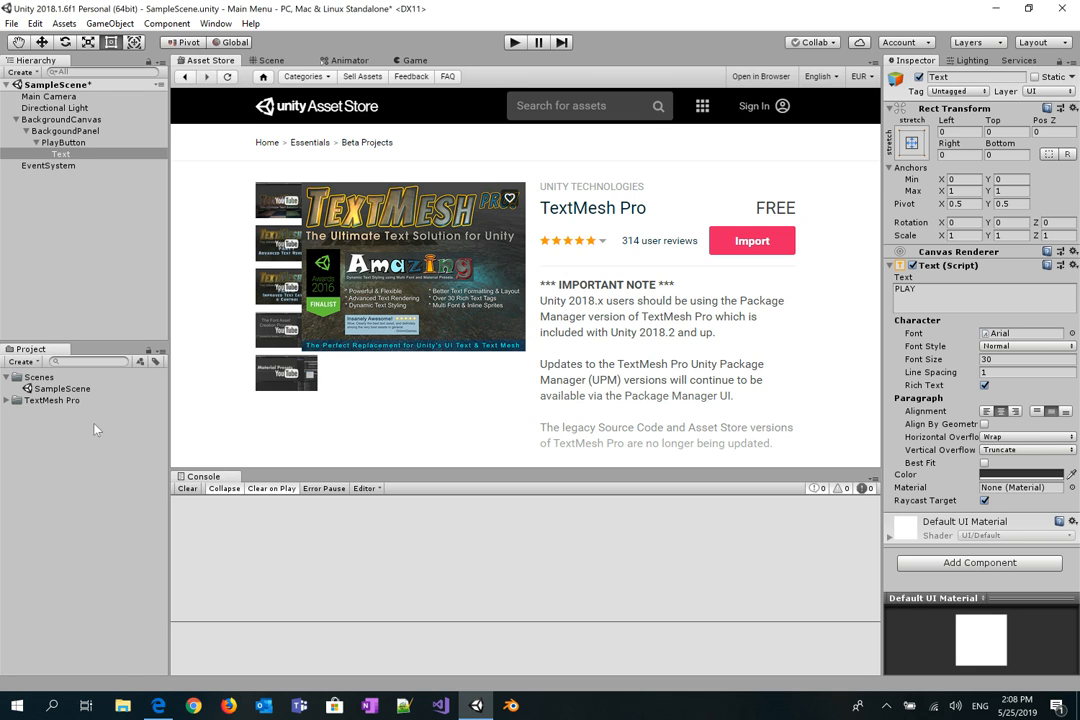
click(7, 400)
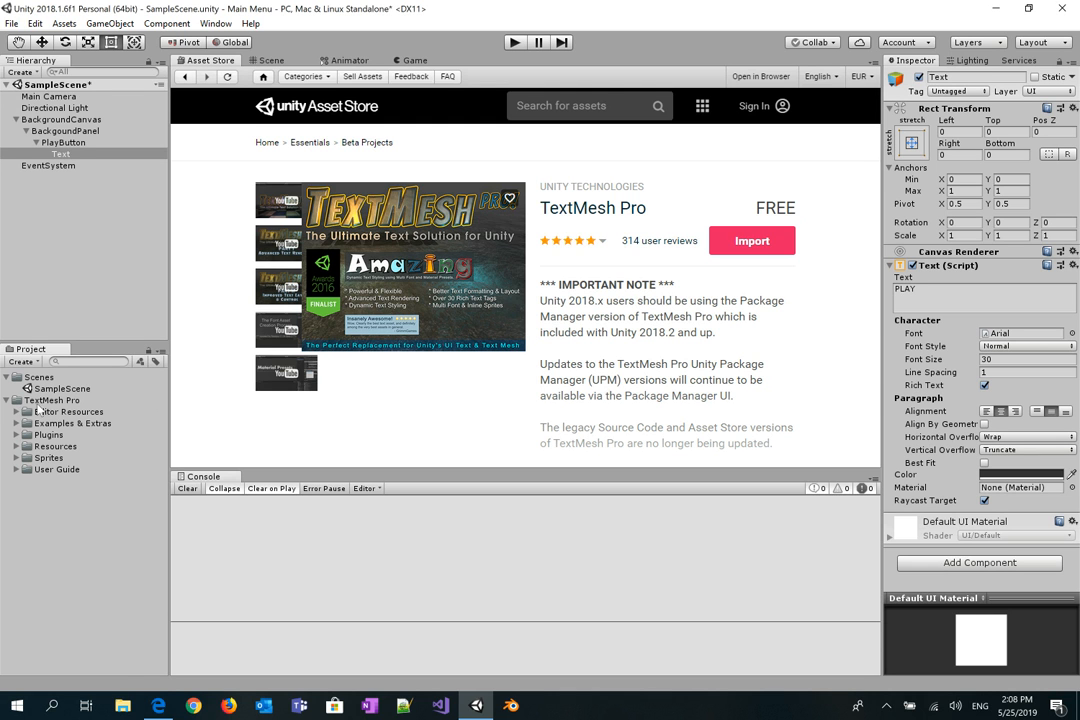
click(8, 400)
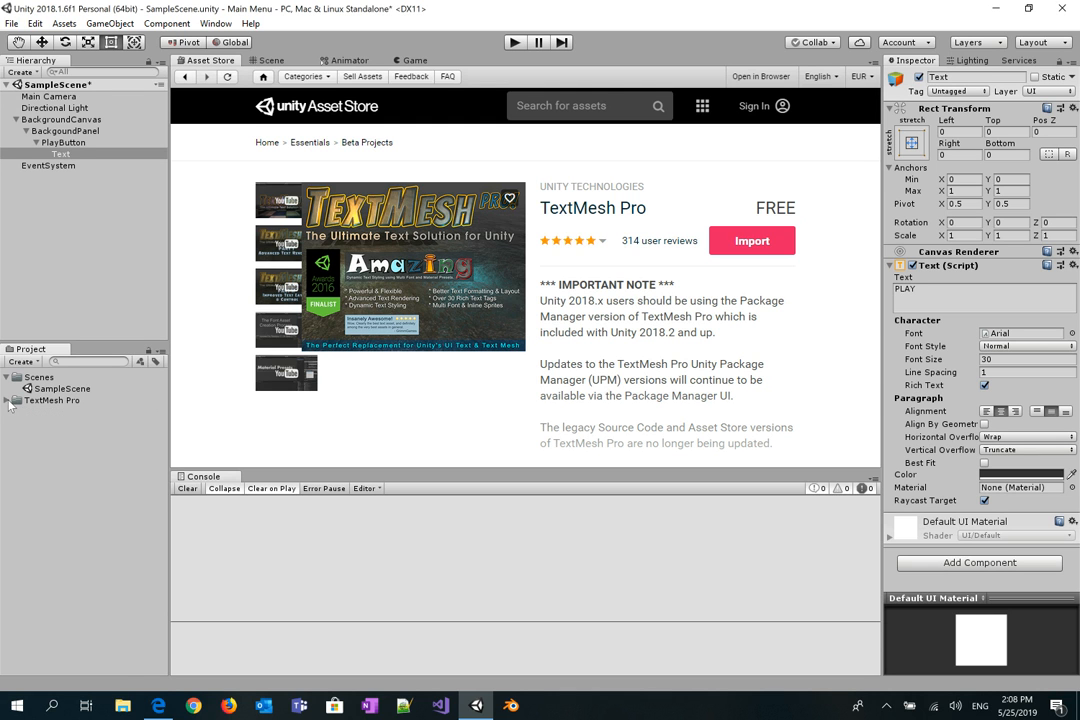
- Replace PlayButton's Text child with a TextMeshPro text object named Text
right_click(88, 154)
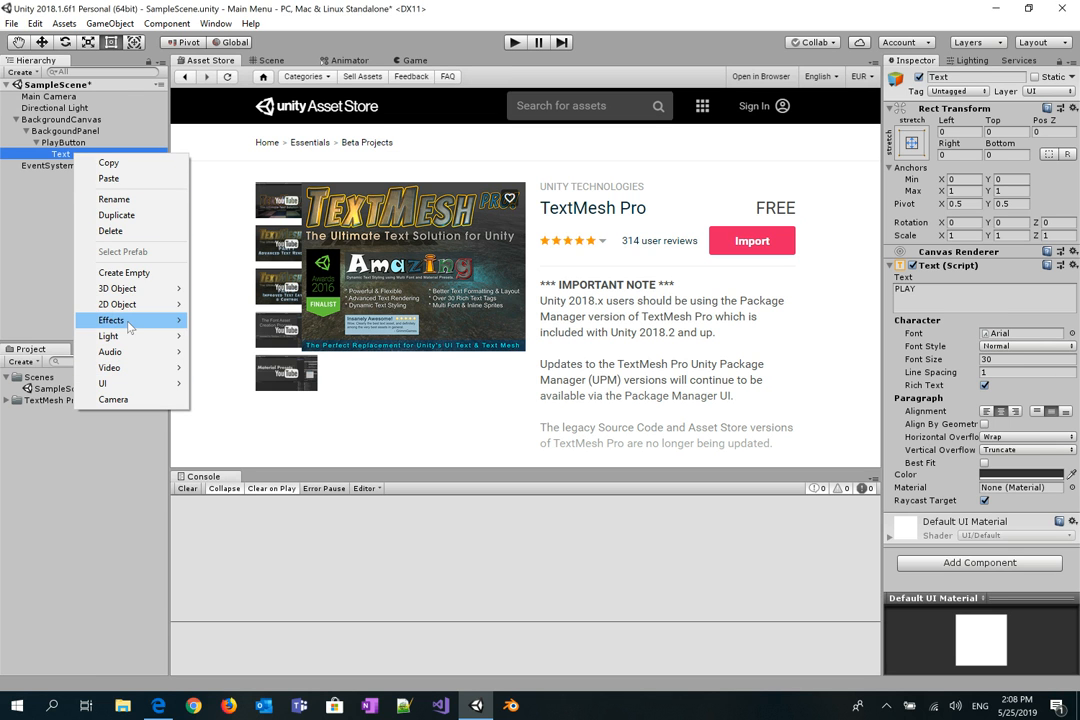
click(110, 231)
right_click(76, 143)
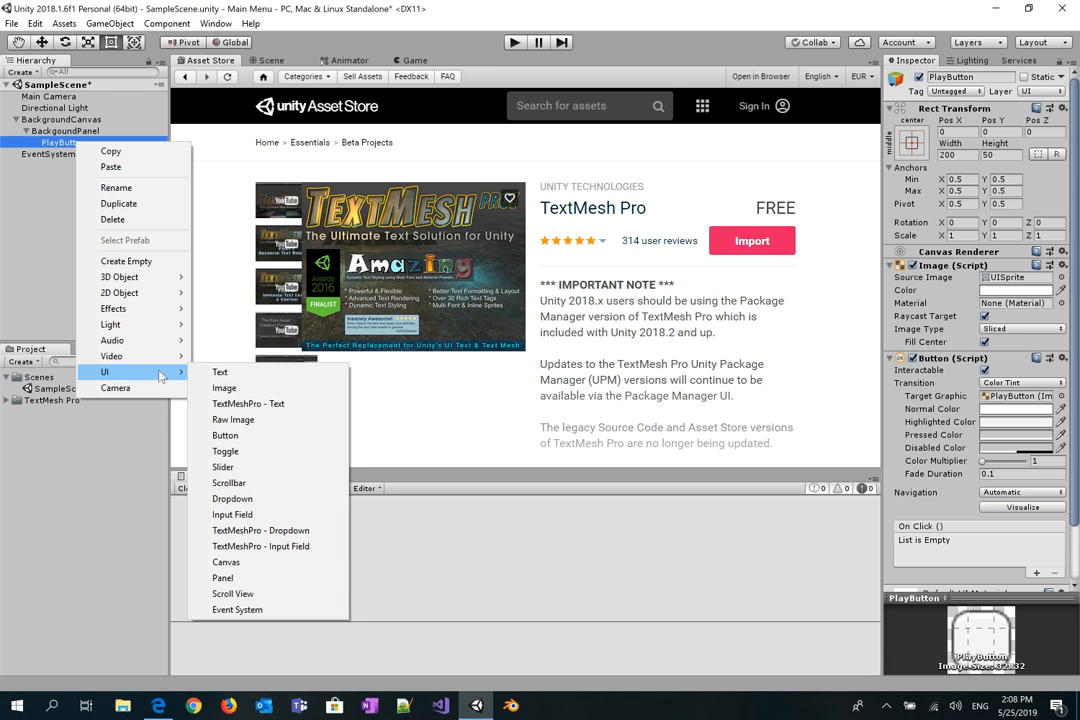
click(248, 403)
click(105, 157)
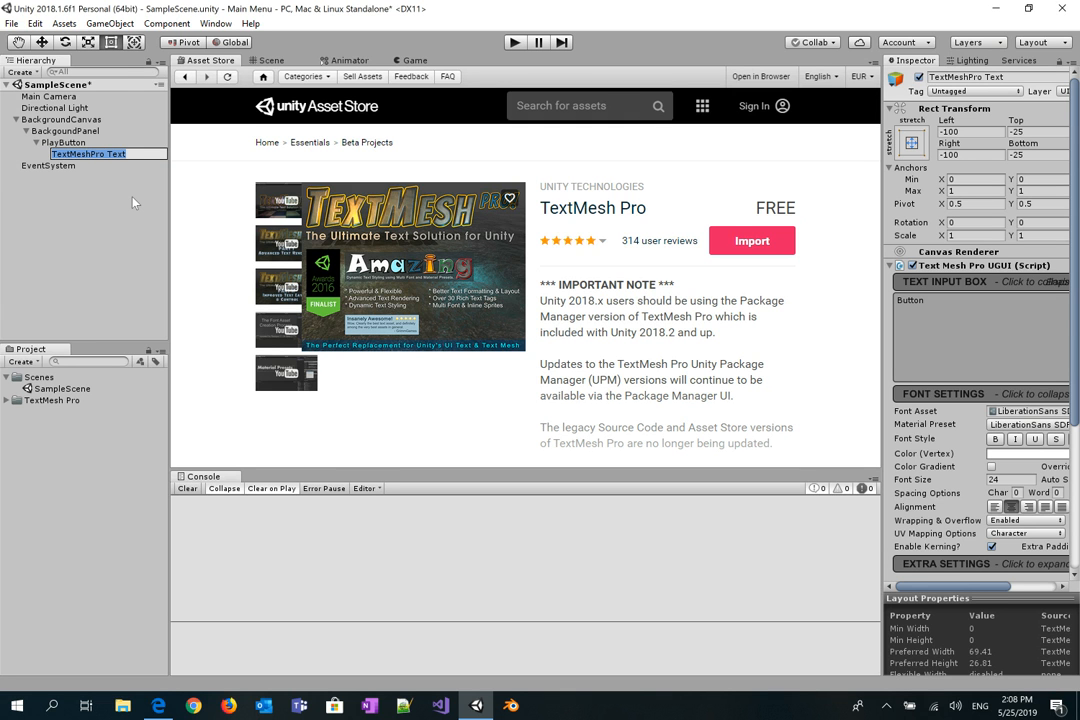
text(Text)
key(Return)
- Widen the Inspector, set the TextMeshPro label's text to PLAY and show the Scene view
drag(881, 324, 790, 291)
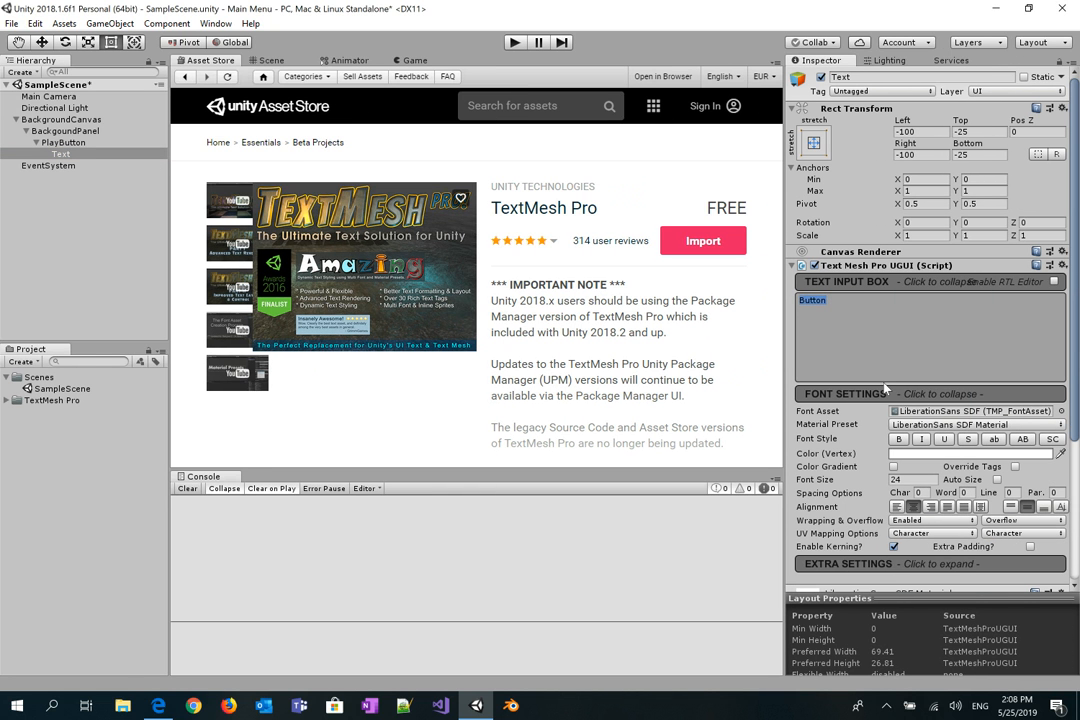
text(PLAY)
click(269, 62)
- Colour the PLAY label orange and make it bold
click(960, 453)
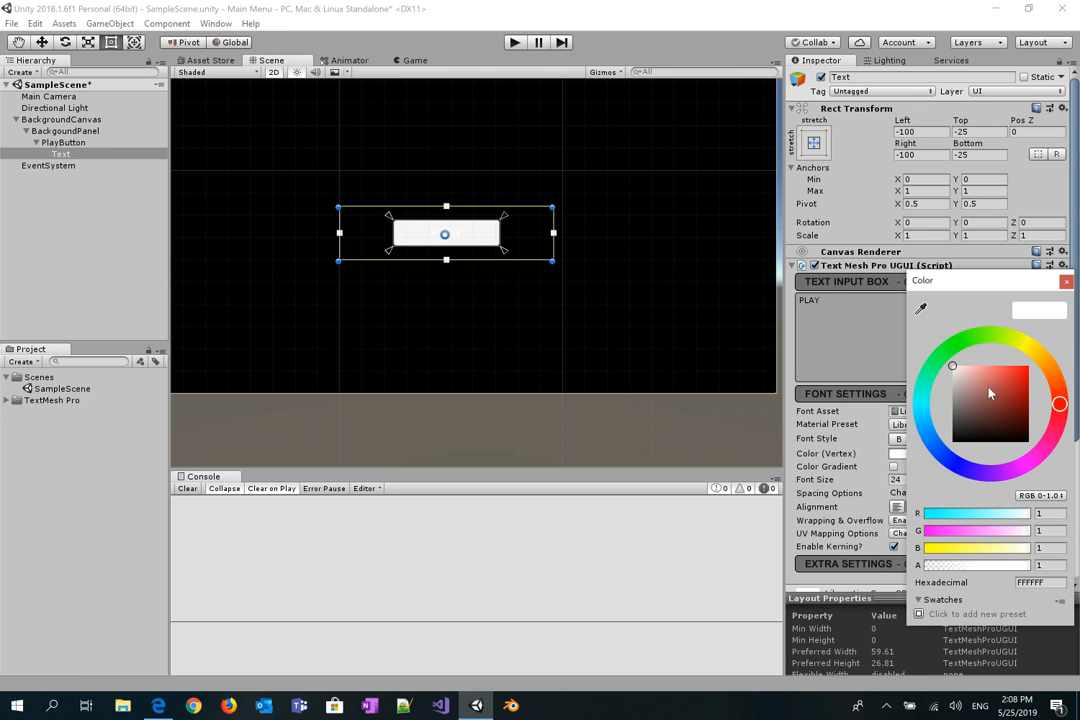
click(993, 387)
mouse_move(993, 387)
mouse_down()
mouse_move(1040, 356)
mouse_move(1048, 367)
mouse_move(1028, 366)
mouse_up()
click(1029, 346)
click(1016, 374)
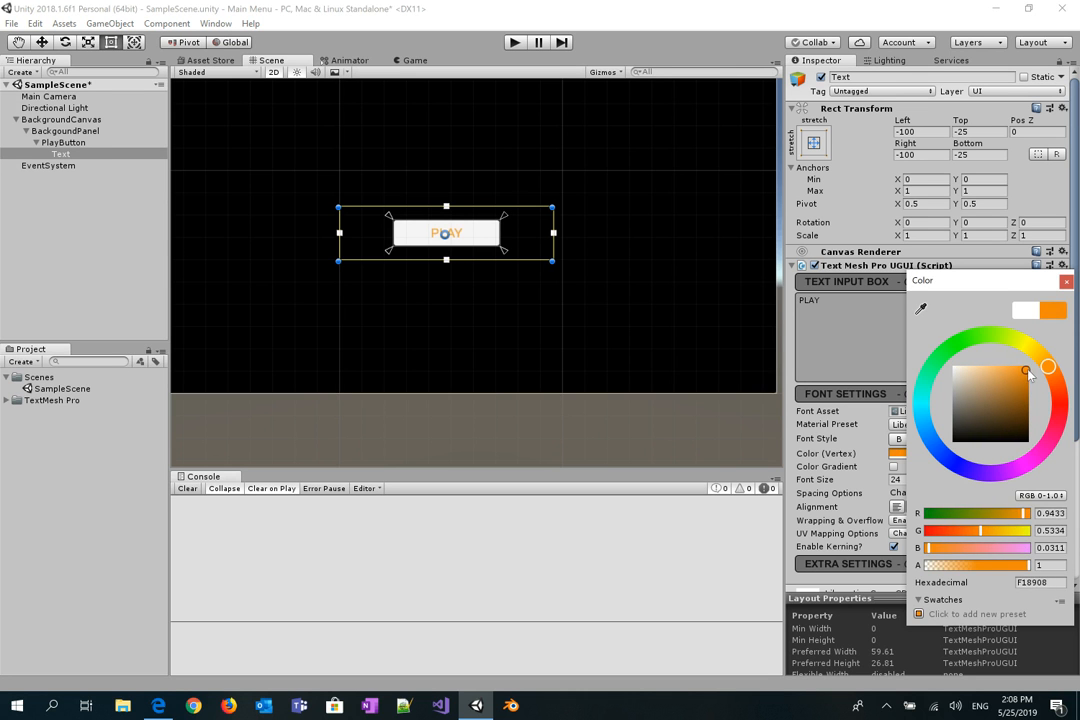
click(858, 439)
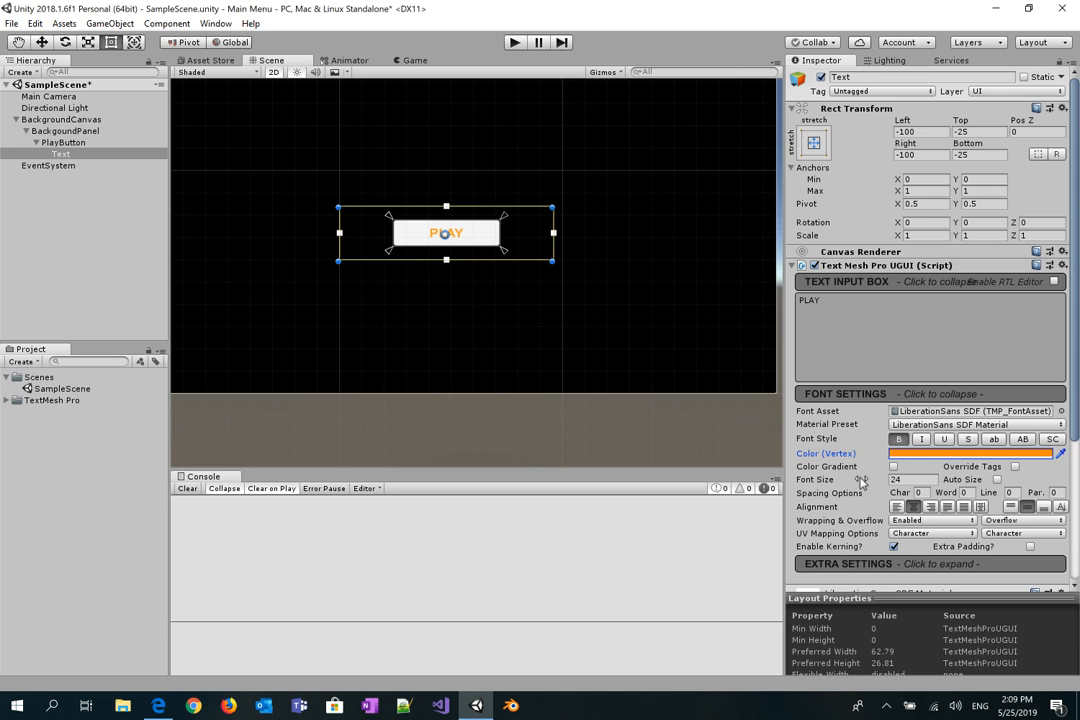
- Shrink the PLAY label's text box in the scene to match the button's edges
scroll(507, 250, up, 5)
drag(708, 287, 584, 259)
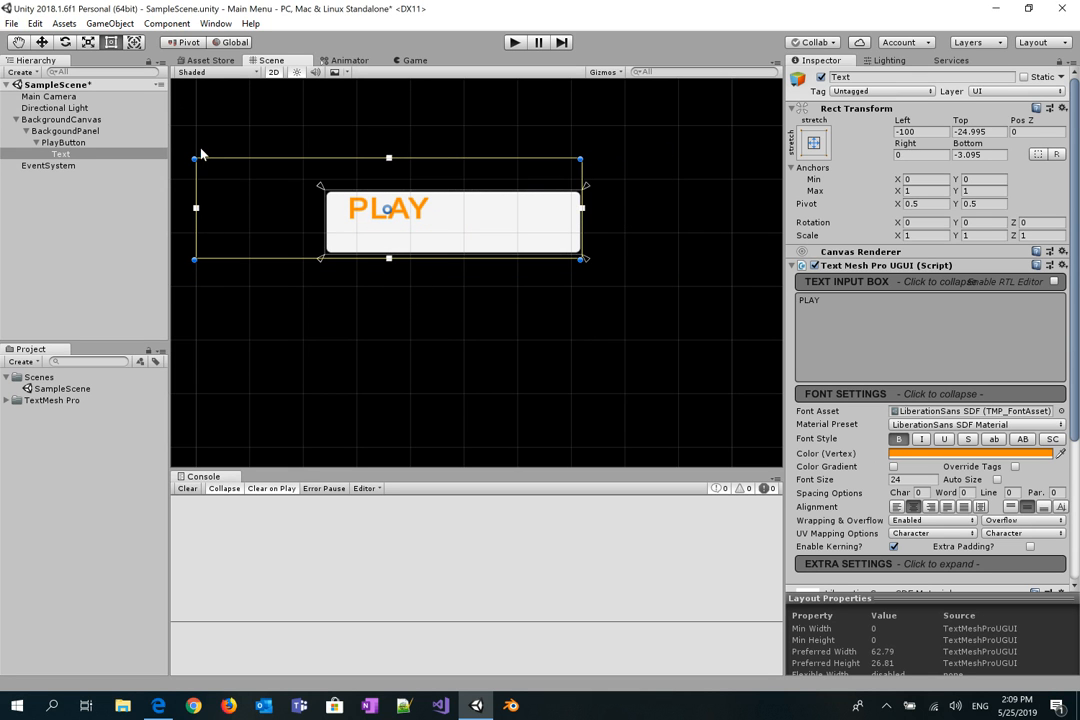
drag(195, 159, 322, 188)
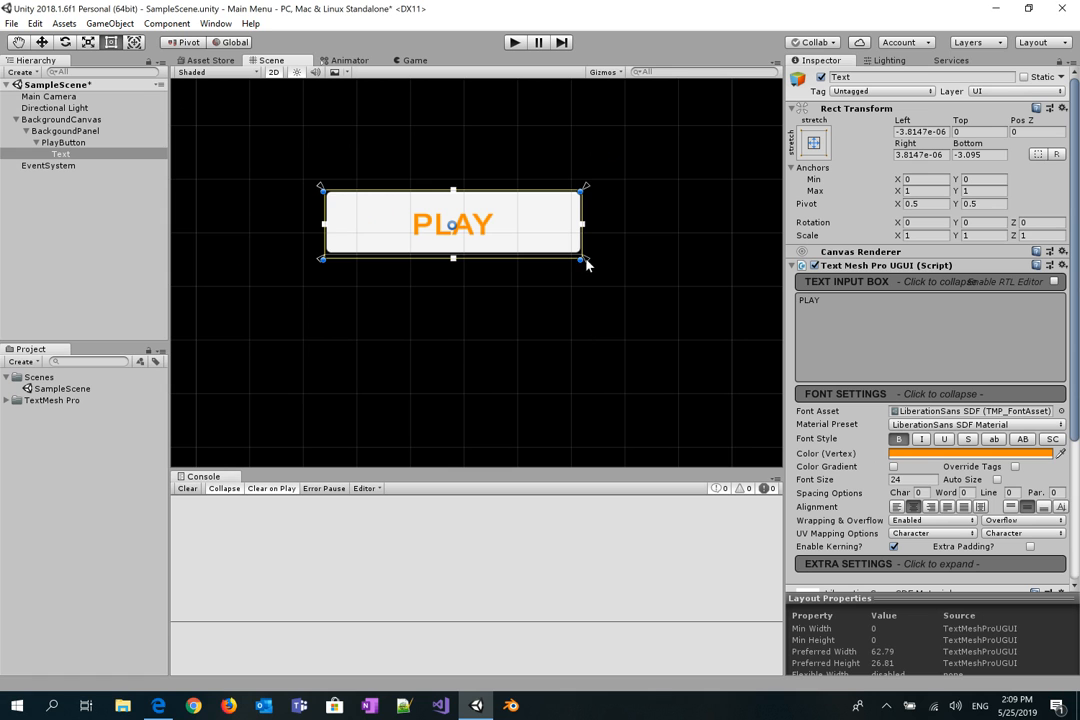
drag(584, 259, 579, 255)
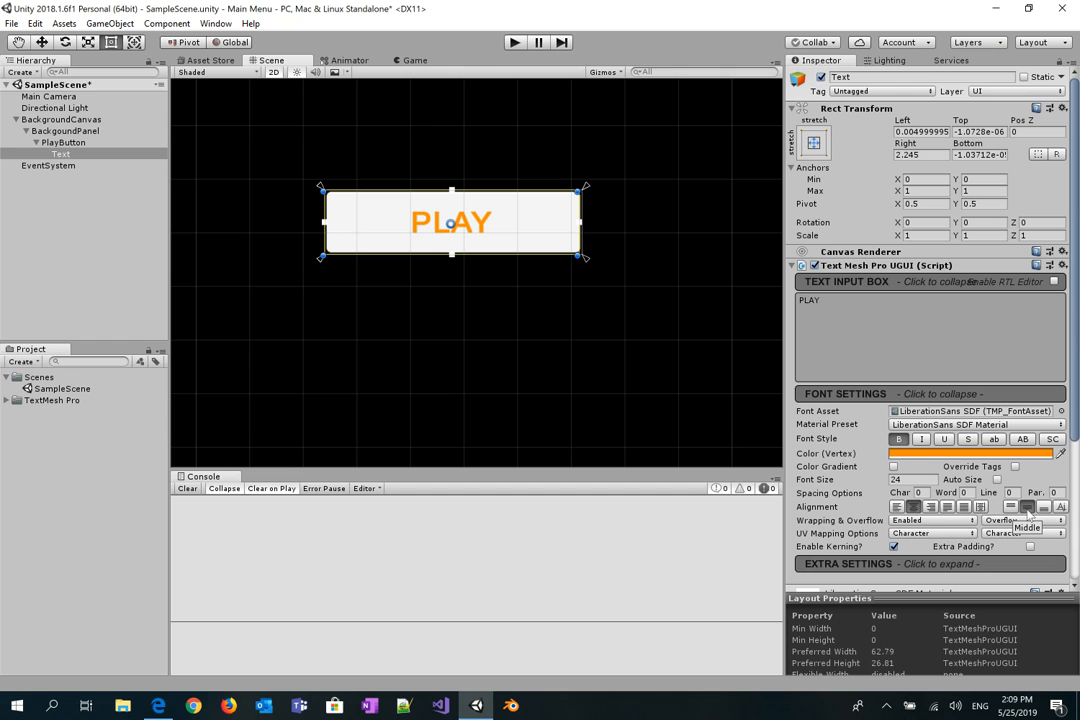
- Review the label's remaining settings, test the PLAY button in play mode and stop the game
scroll(845, 512, down, 1)
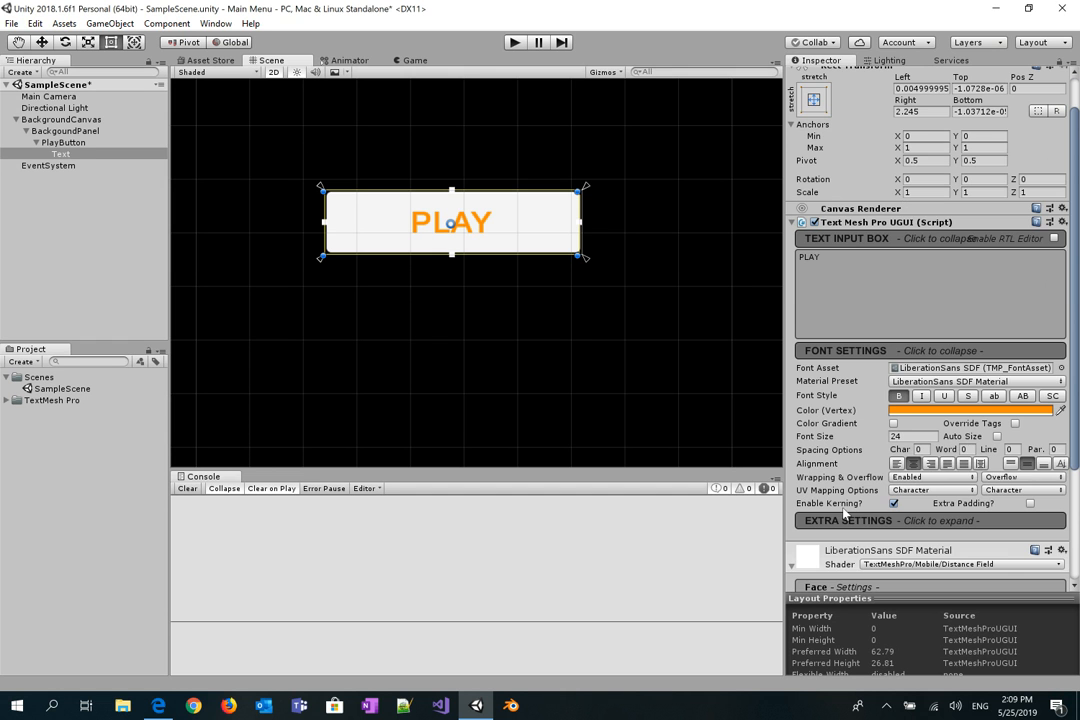
scroll(845, 512, down, 4)
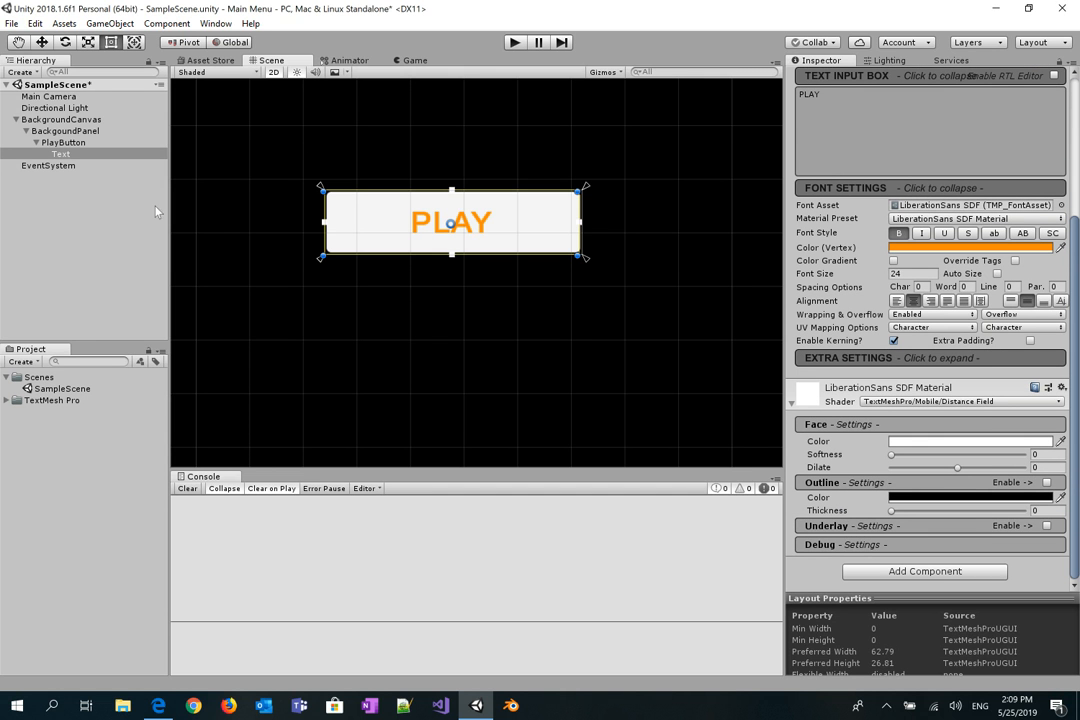
click(60, 143)
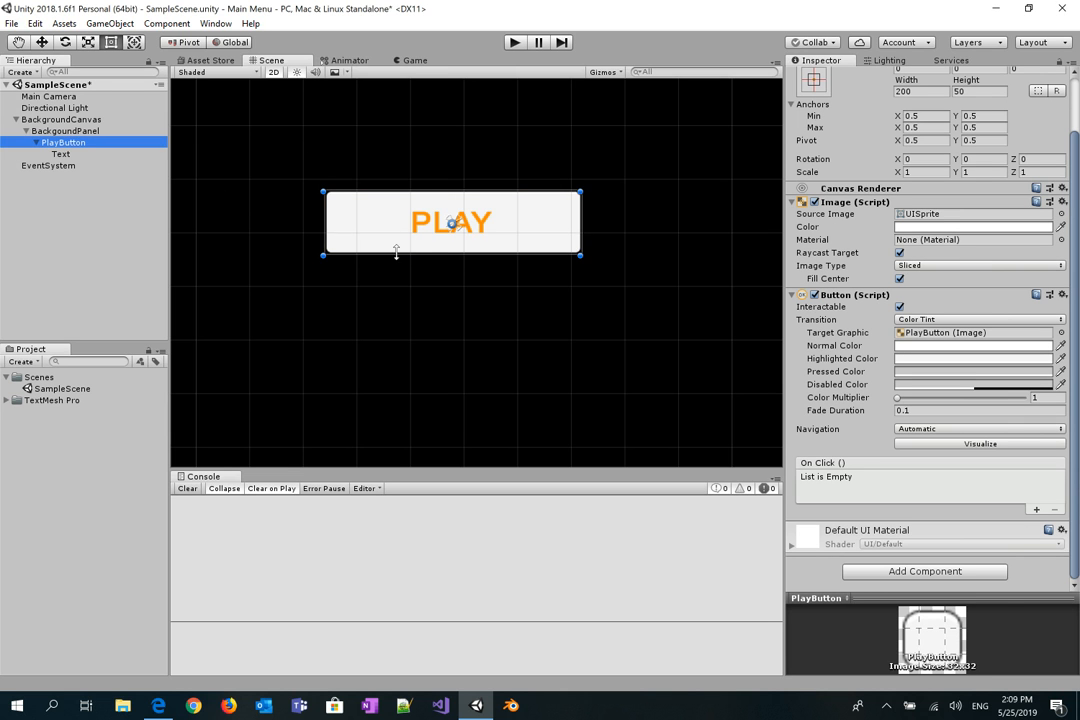
click(415, 60)
click(514, 42)
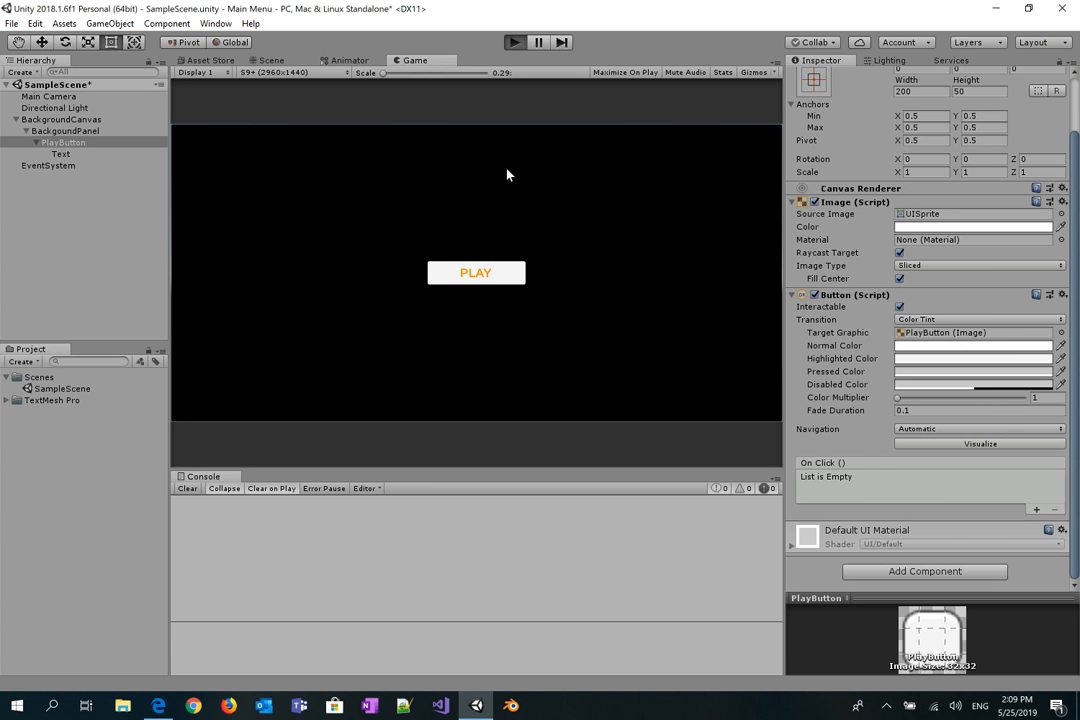
click(509, 274)
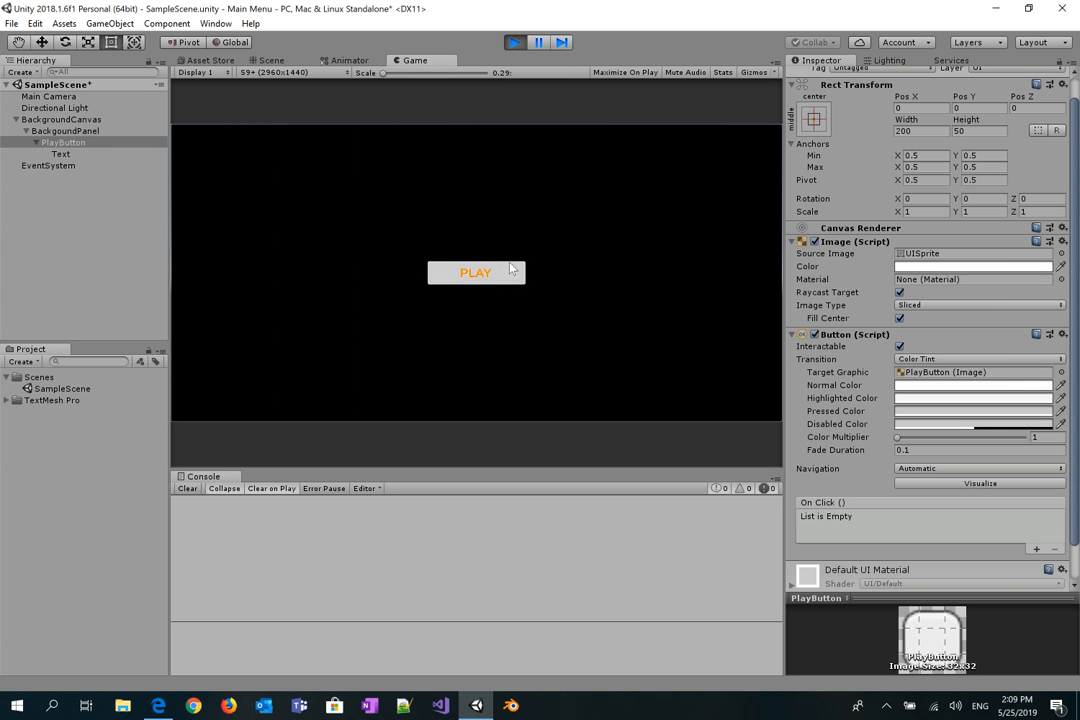
click(514, 42)
- Duplicate PlayButton inside BackgoundPanel
click(62, 142)
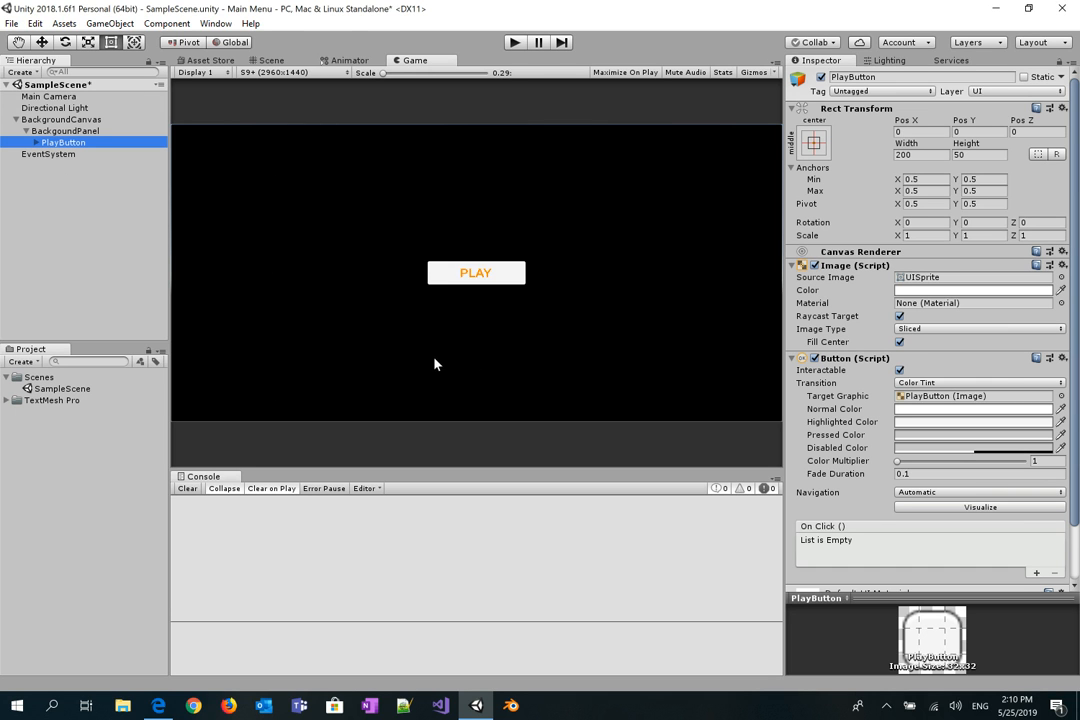
click(60, 130)
click(67, 143)
key(ctrl+d)
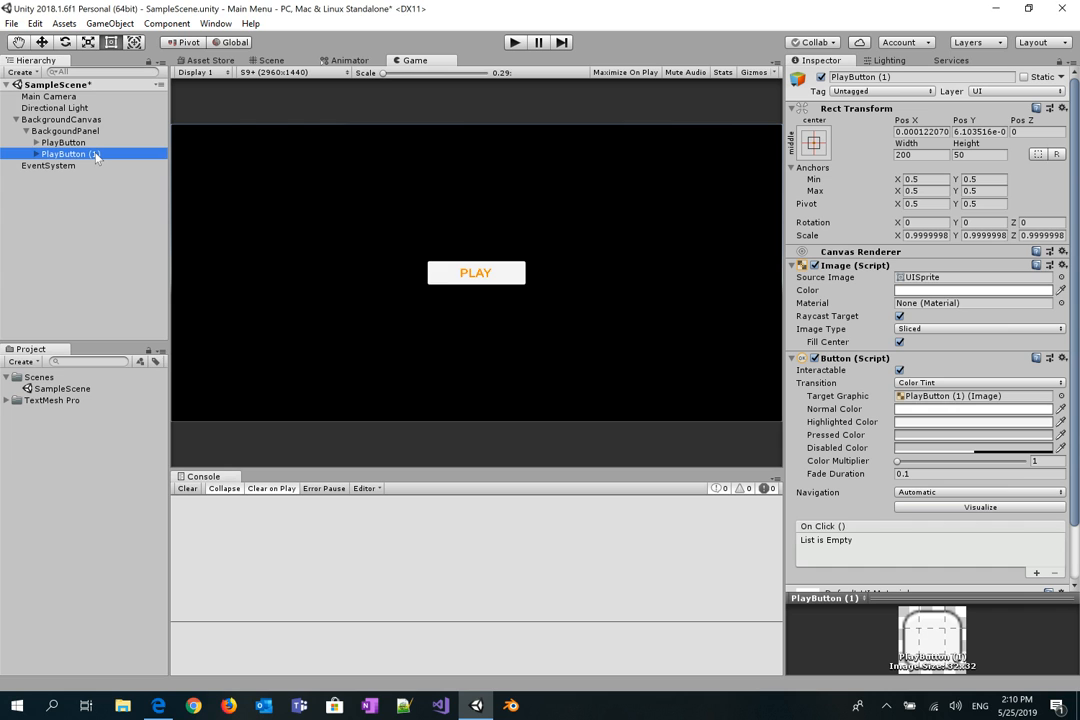
- Rename the copy of PlayButton to SettingsButton
click(96, 155)
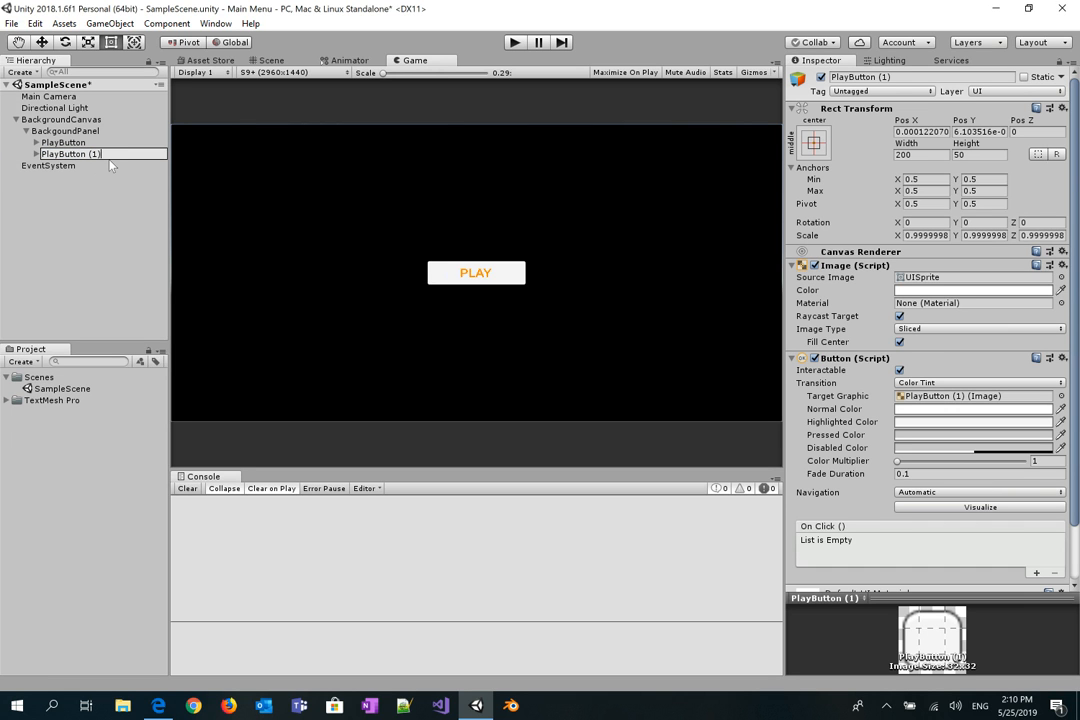
key(shift+Left)
key(shift+Left)
key(shift+Left)
key(BackSpace)
key(shift+Left)
key(shift+Left)
key(shift+Left)
key(shift+Left)
text(Settings)
key(Return)
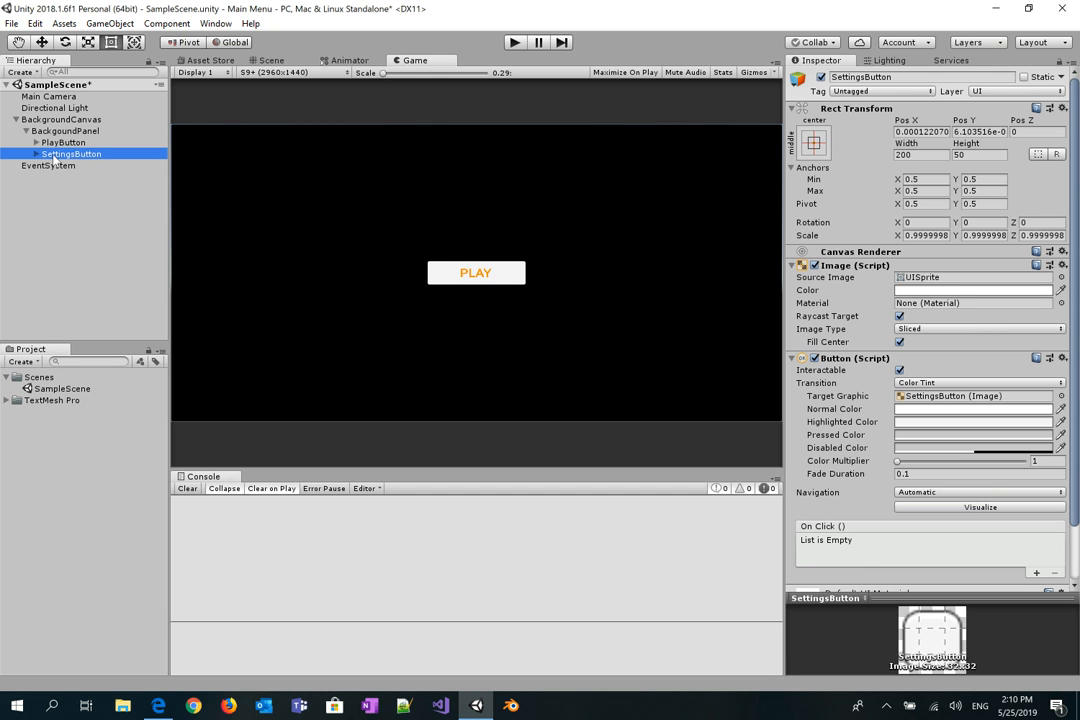
- Duplicate SettingsButton inside BackgoundPanel
key(F2)
click(94, 177)
click(90, 157)
key(ctrl+d)
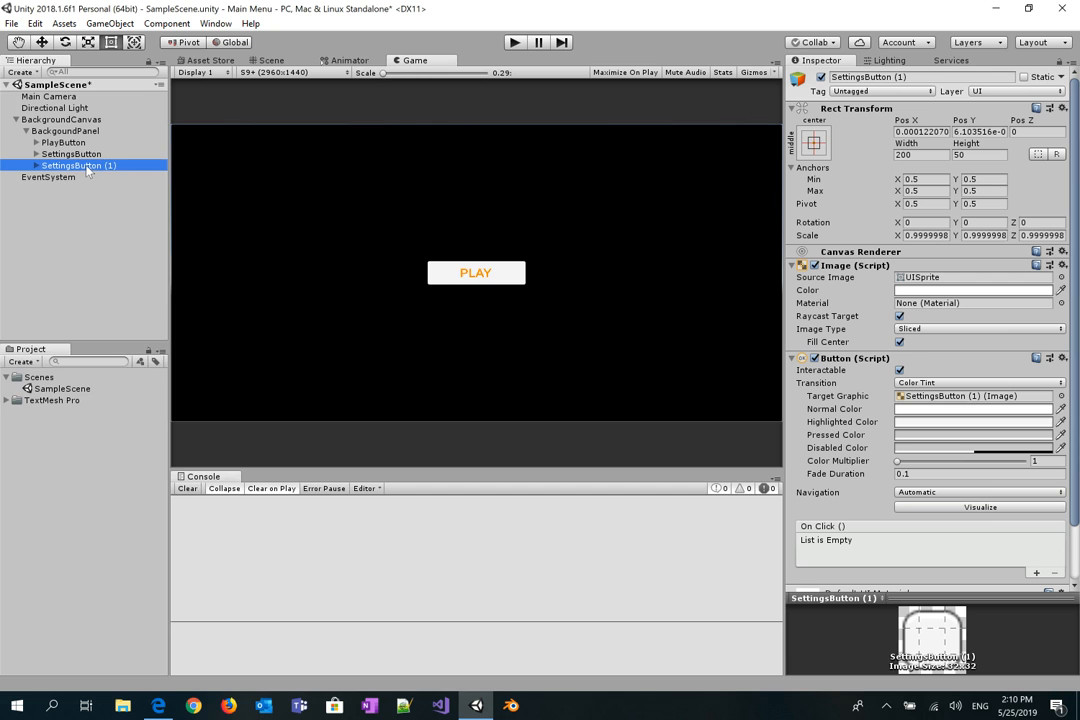
- Rename the copy of SettingsButton to ExitButton
right_click(87, 166)
click(64, 166)
click(66, 165)
key(Right)
key(Right)
key(shift+Left)
key(shift+Left)
key(shift+Left)
key(shift+Left)
key(shift+Left)
key(shift+Left)
key(shift+Left)
key(shift+Left)
text(Exit)
key(Right)
key(Right)
key(Right)
key(Right)
key(Right)
key(Right)
key(Right)
key(Right)
key(Right)
key(Right)
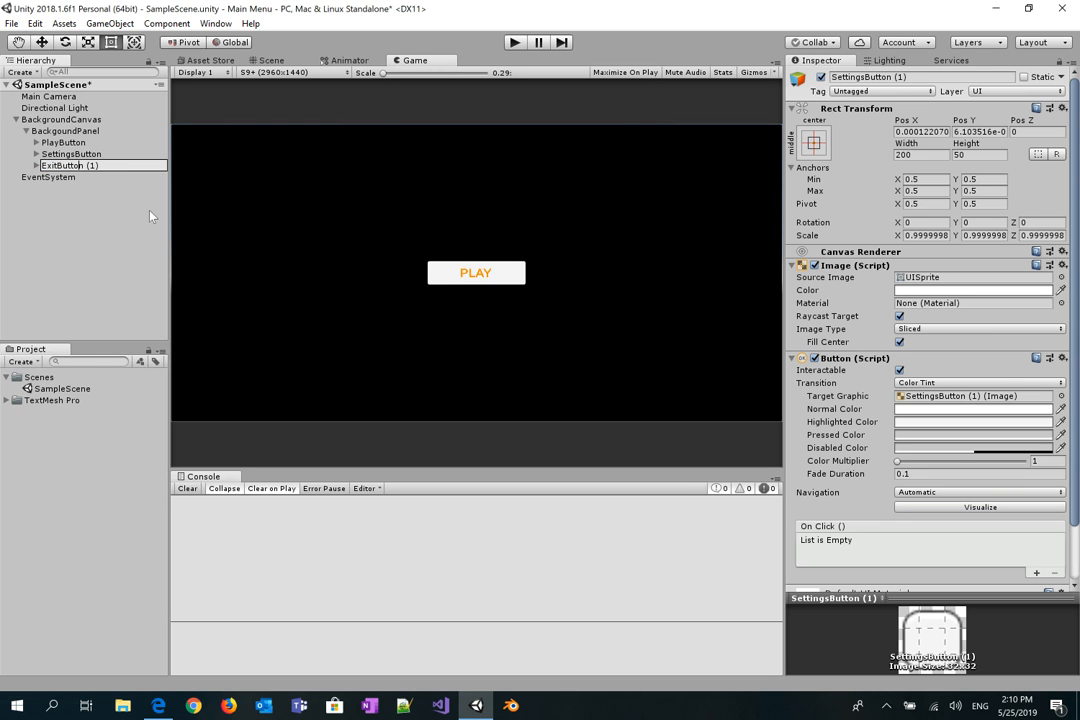
key(BackSpace)
key(BackSpace)
key(BackSpace)
key(BackSpace)
key(Return)
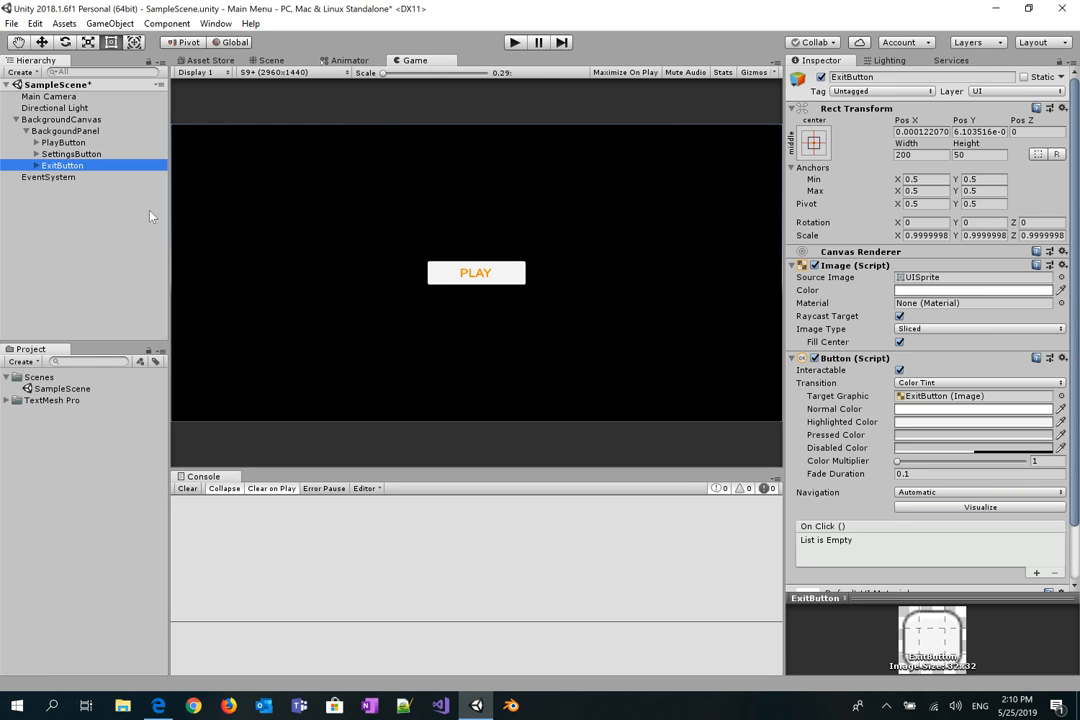
- Move PlayButton straight up above the stacked buttons in the Scene view, to about Pos Y 86
click(271, 60)
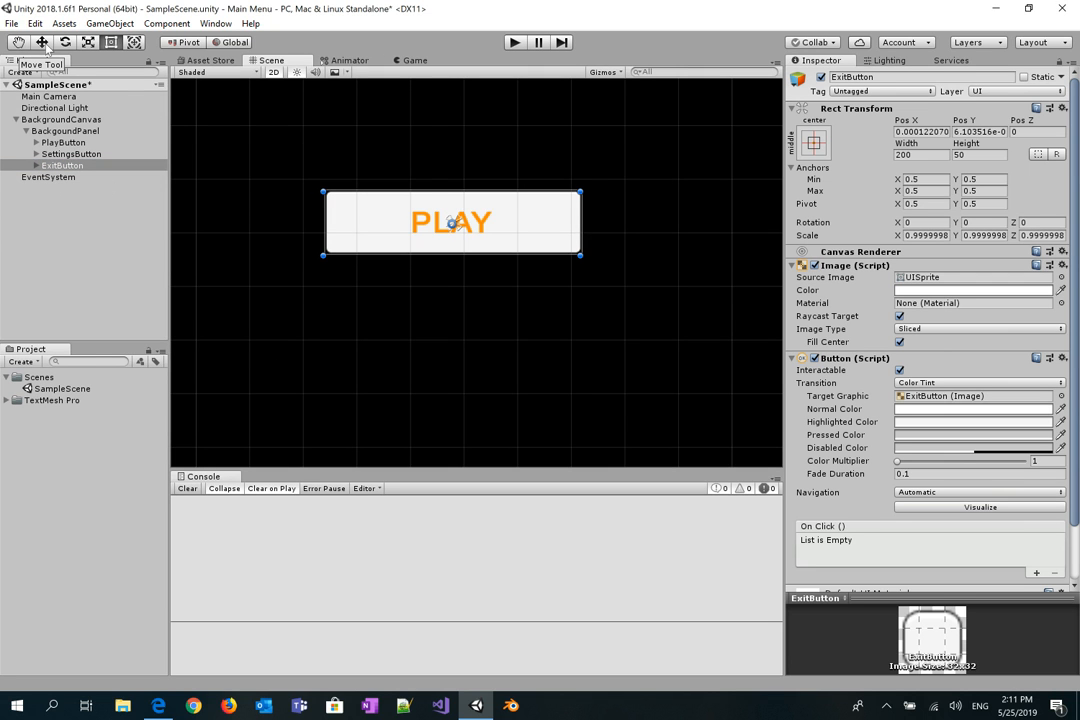
click(42, 42)
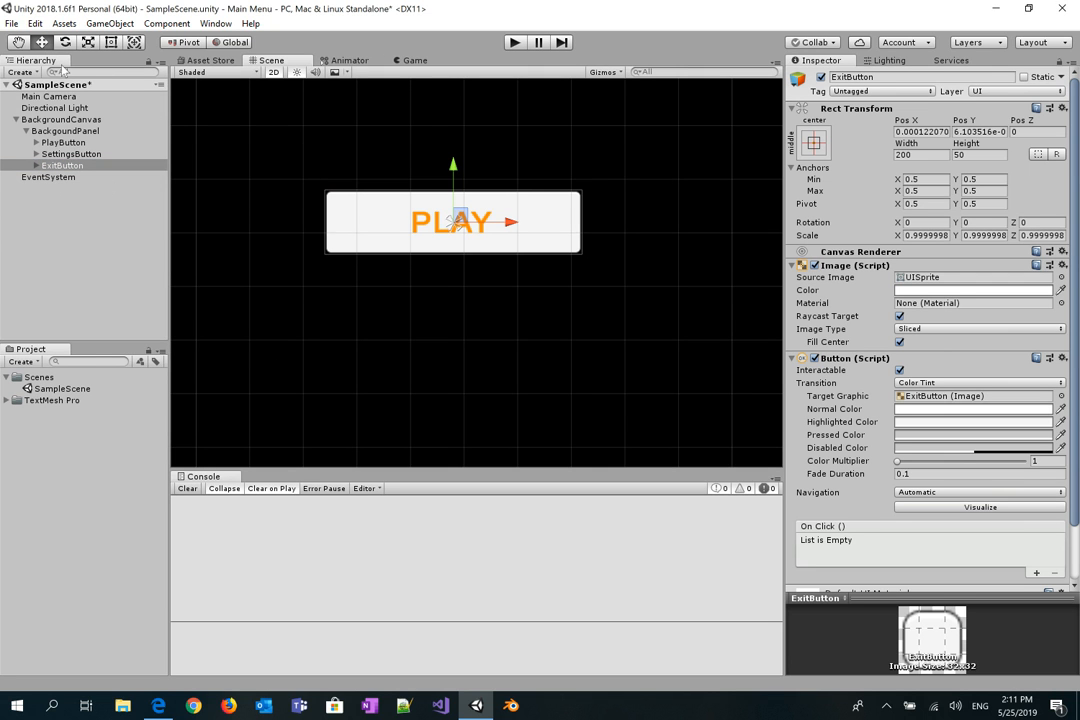
click(62, 142)
scroll(286, 203, down, 3)
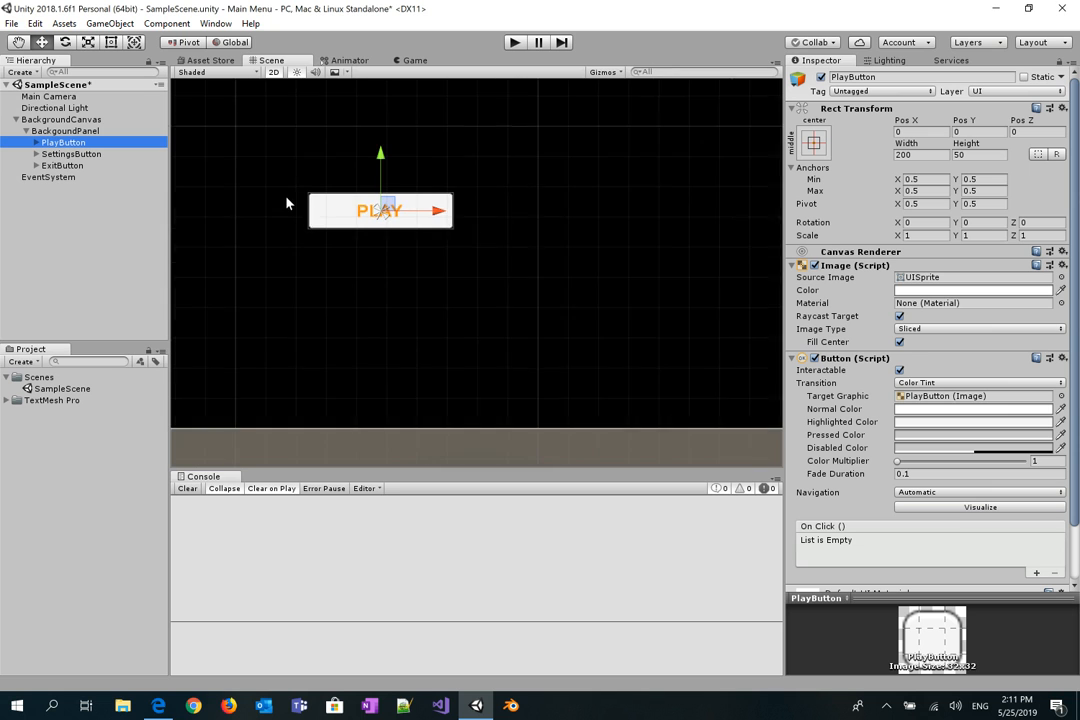
scroll(286, 203, down, 1)
drag(371, 159, 371, 99)
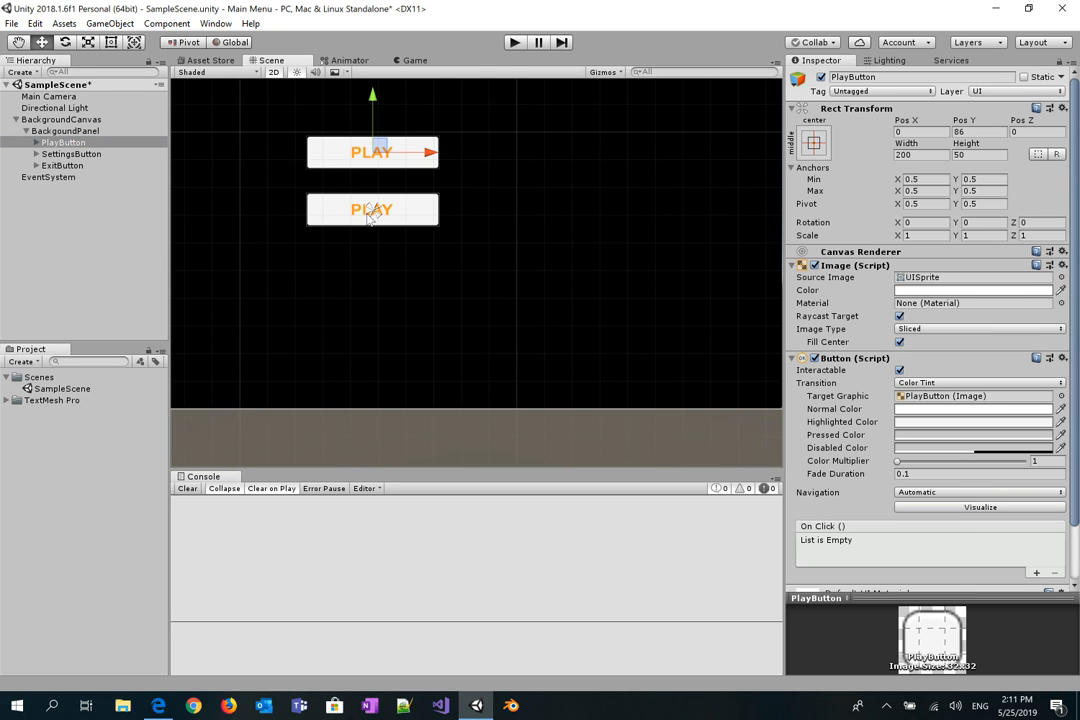
- Move ExitButton straight down below SettingsButton, to about Pos Y -65
click(94, 156)
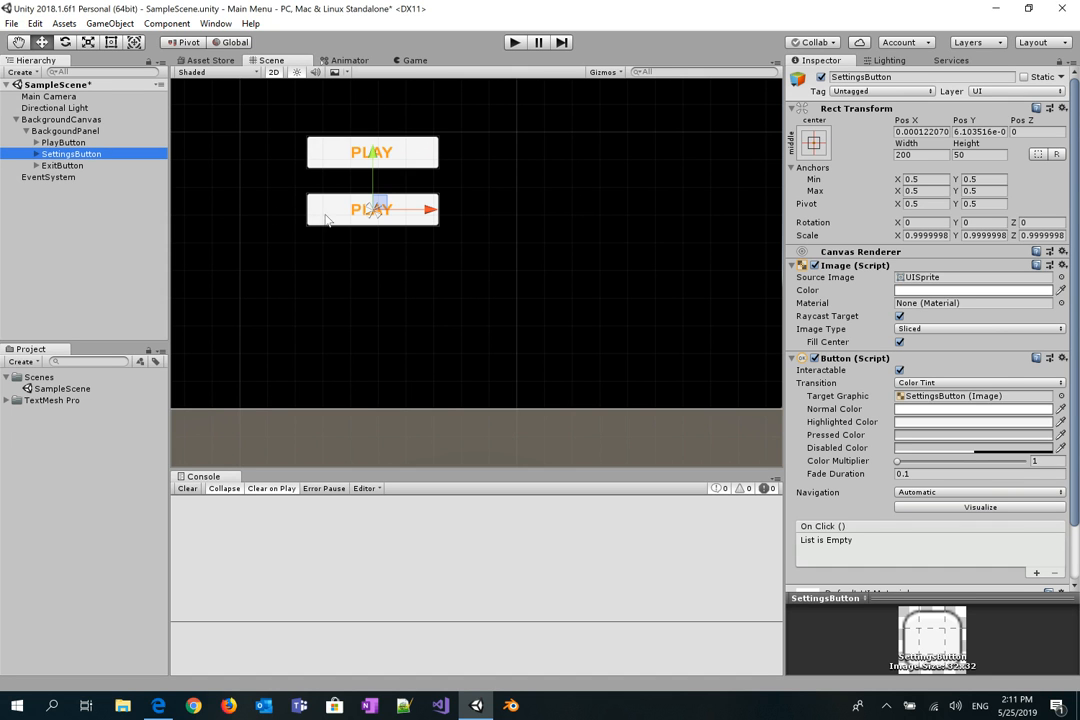
click(66, 166)
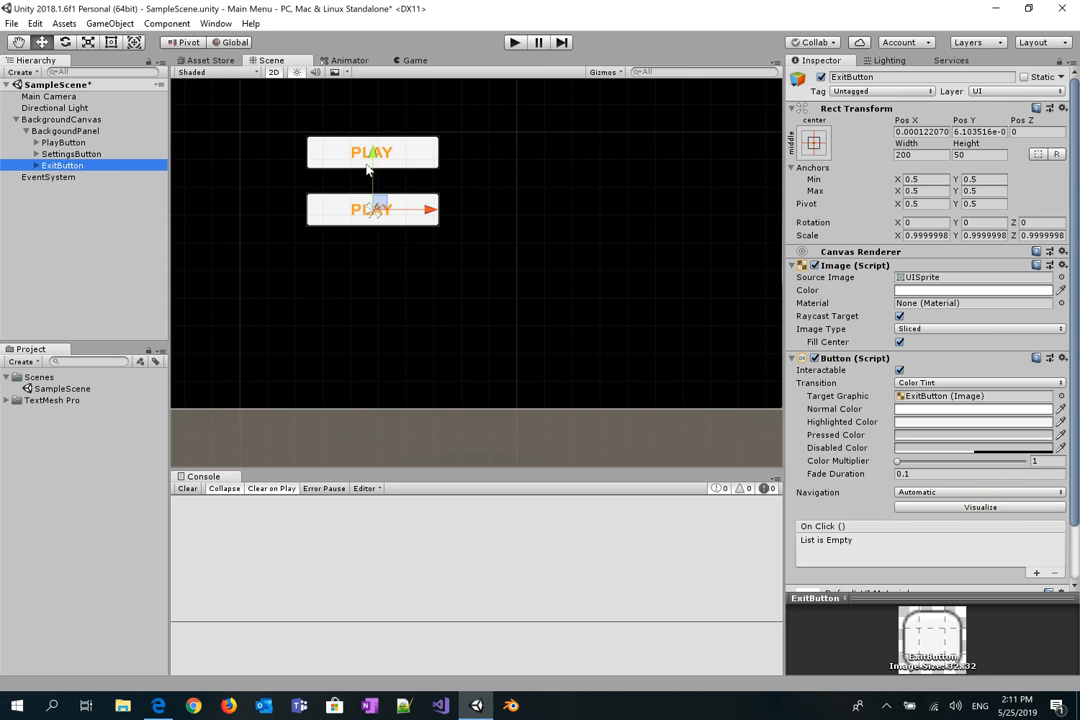
drag(376, 157, 374, 199)
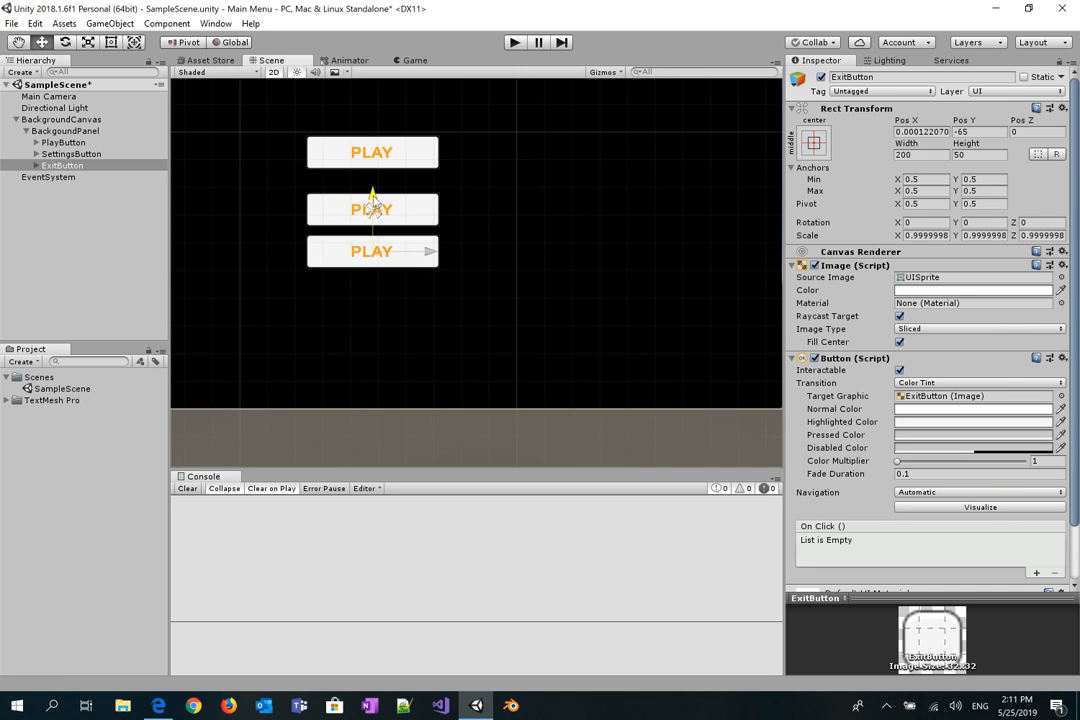
- Lower PlayButton closer to SettingsButton, to about Pos Y 60
click(88, 153)
click(64, 142)
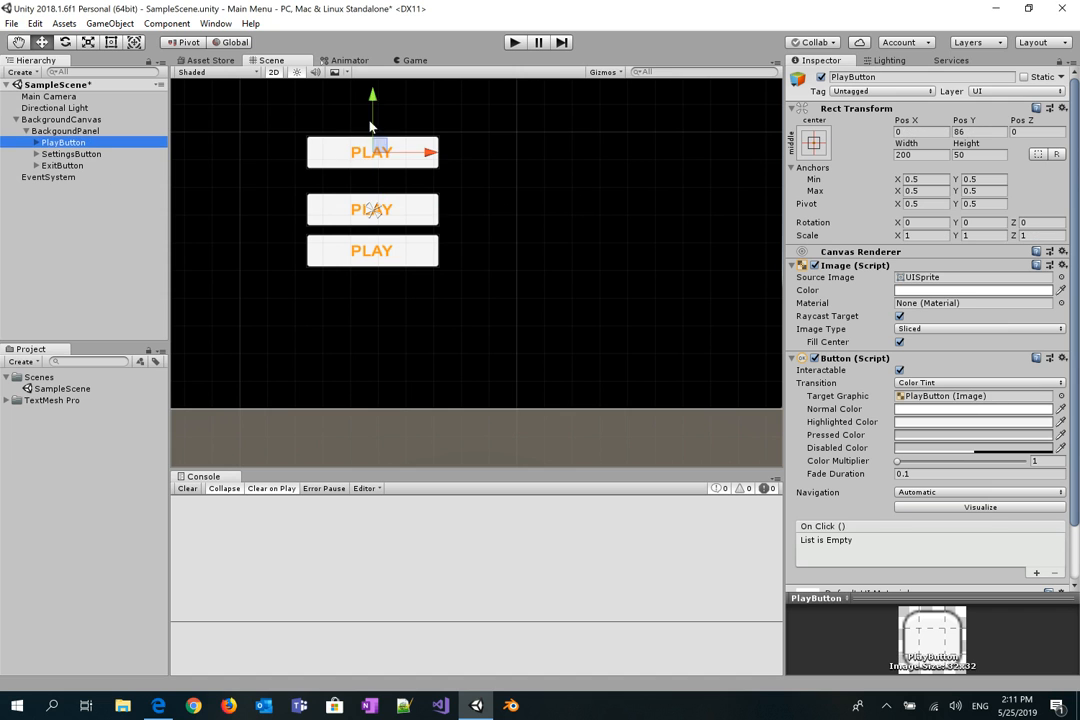
drag(374, 96, 372, 113)
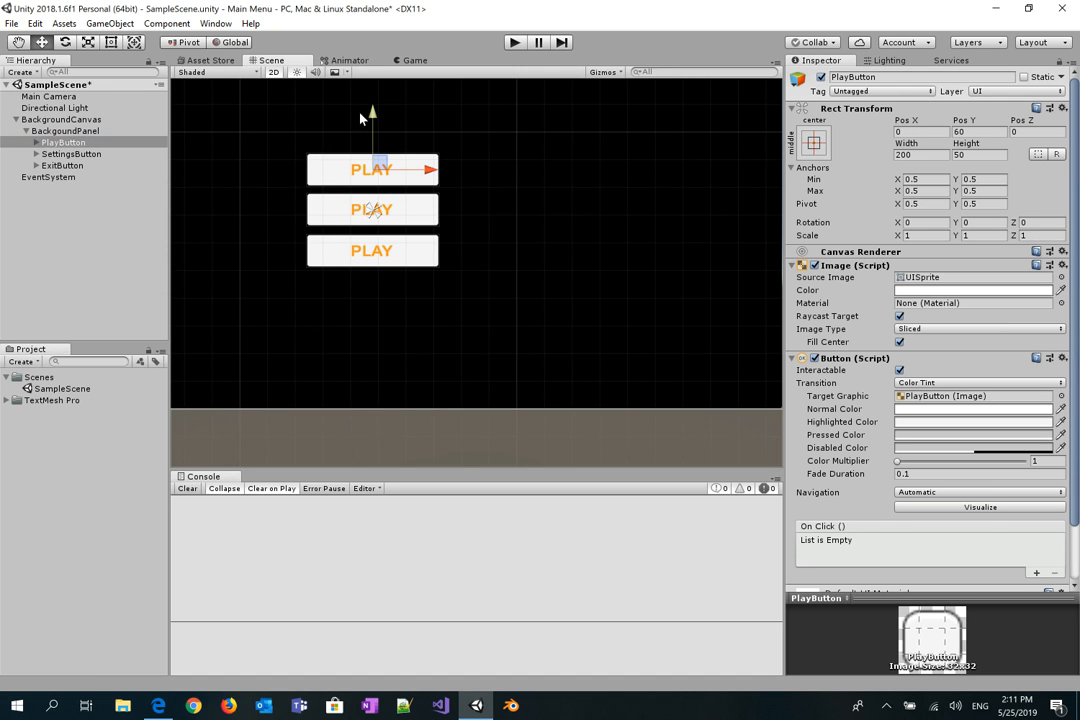
- Even out the button spacing by moving ExitButton to Pos Y -57 and SettingsButton to Pos Y 1, and check it in the Game view
click(62, 165)
drag(372, 193, 378, 154)
click(80, 154)
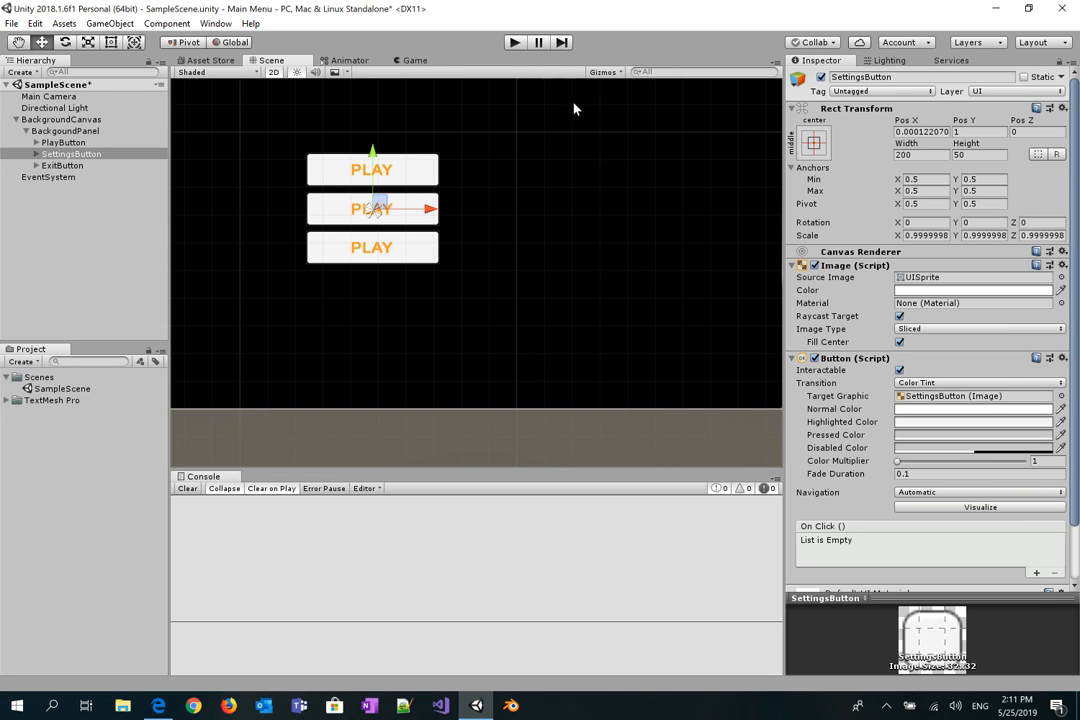
click(415, 60)
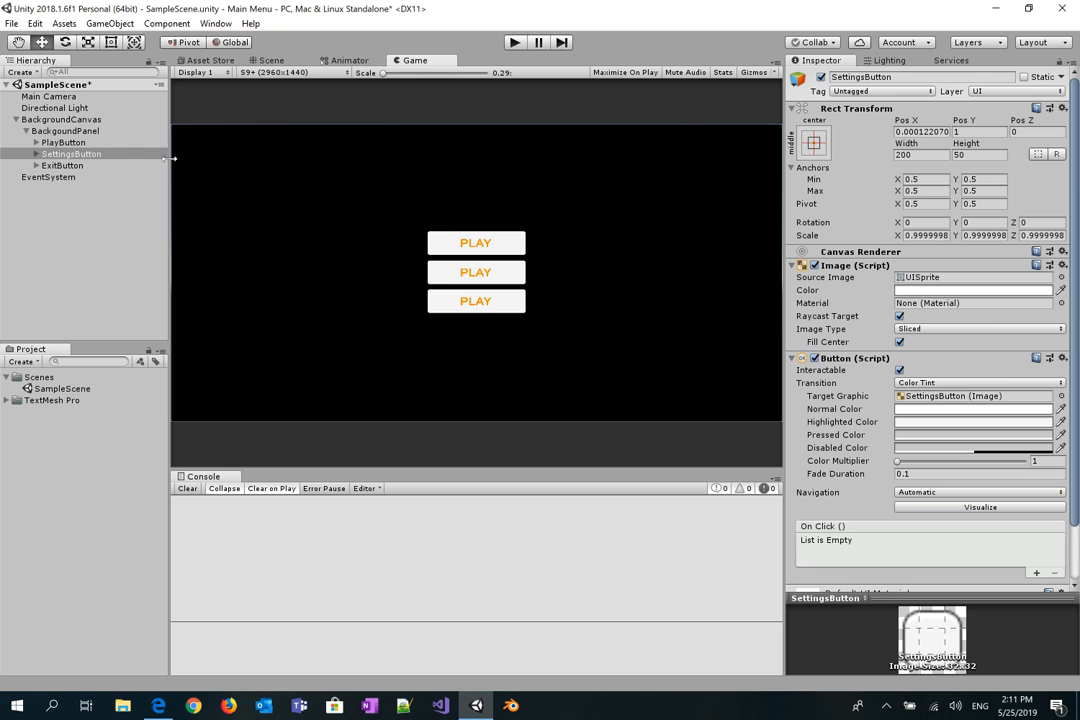
- Change the text of SettingsButton's label to "Settings"
click(36, 154)
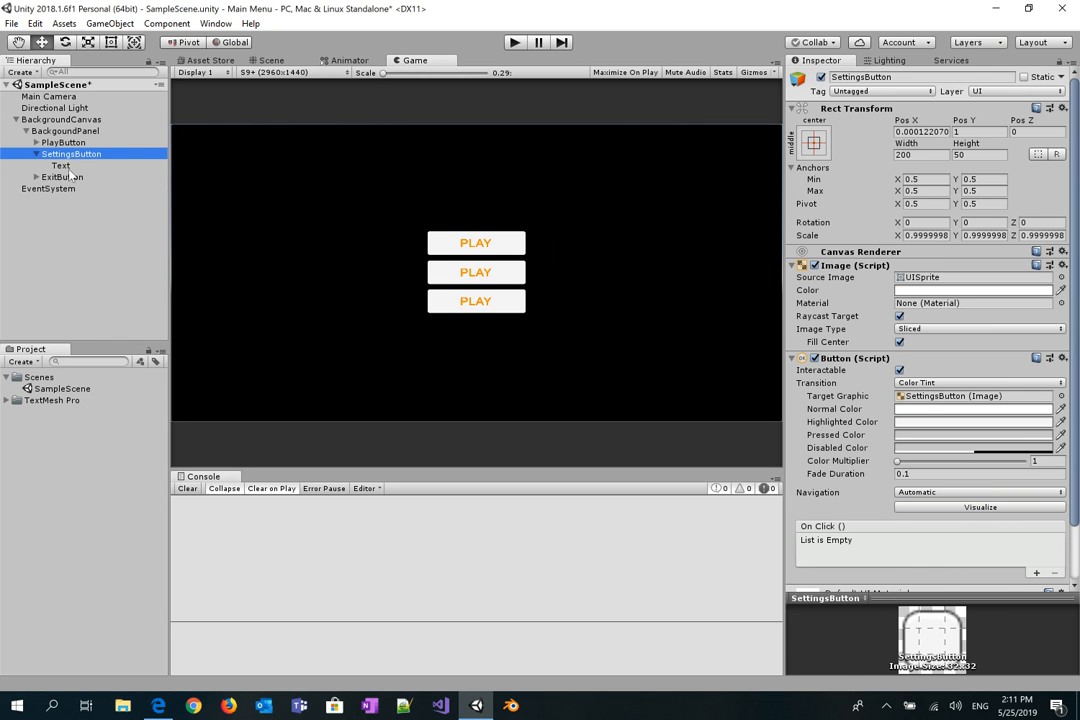
click(60, 165)
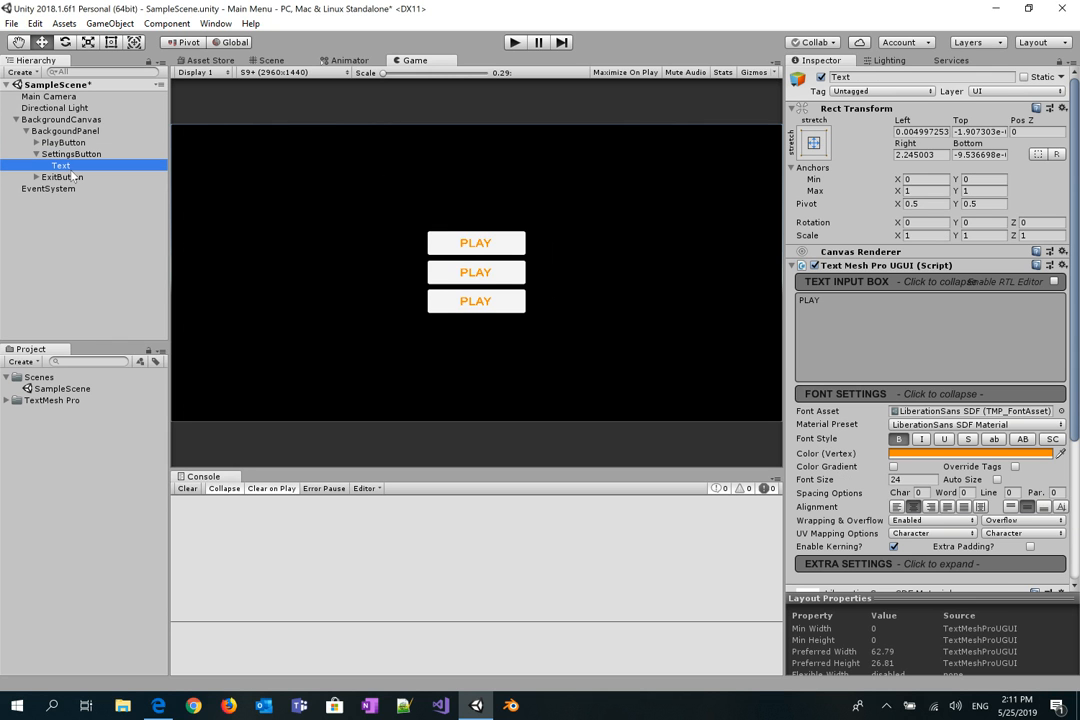
click(849, 333)
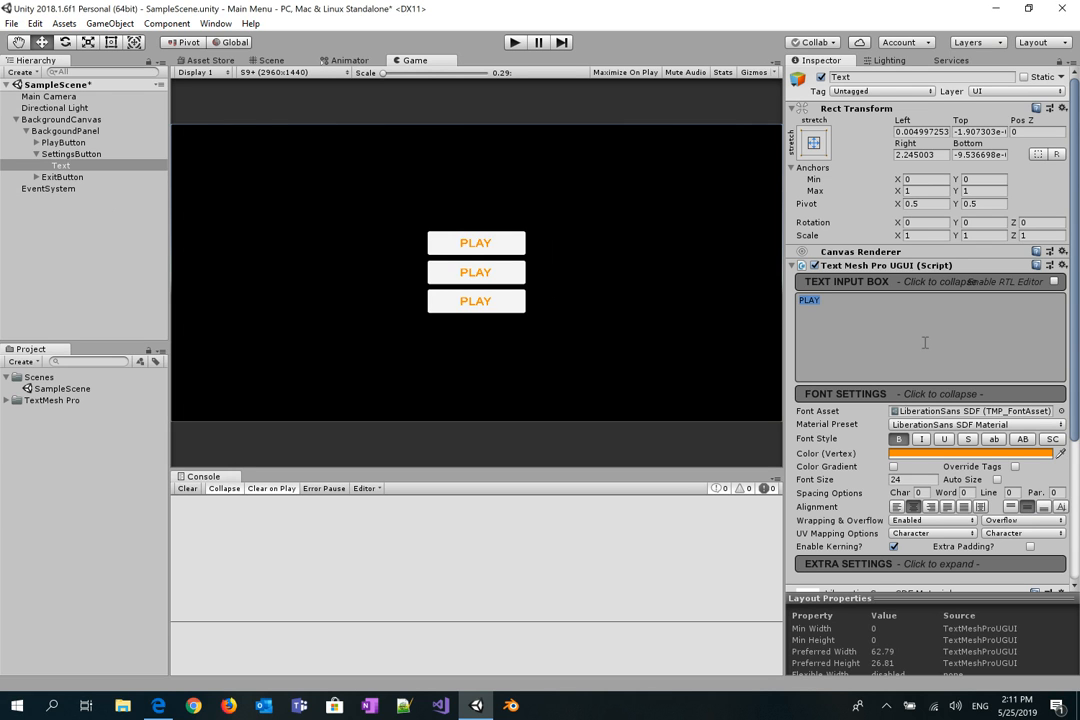
text(Settings)
- Change the text of ExitButton's label to "Exit"
click(55, 177)
click(36, 177)
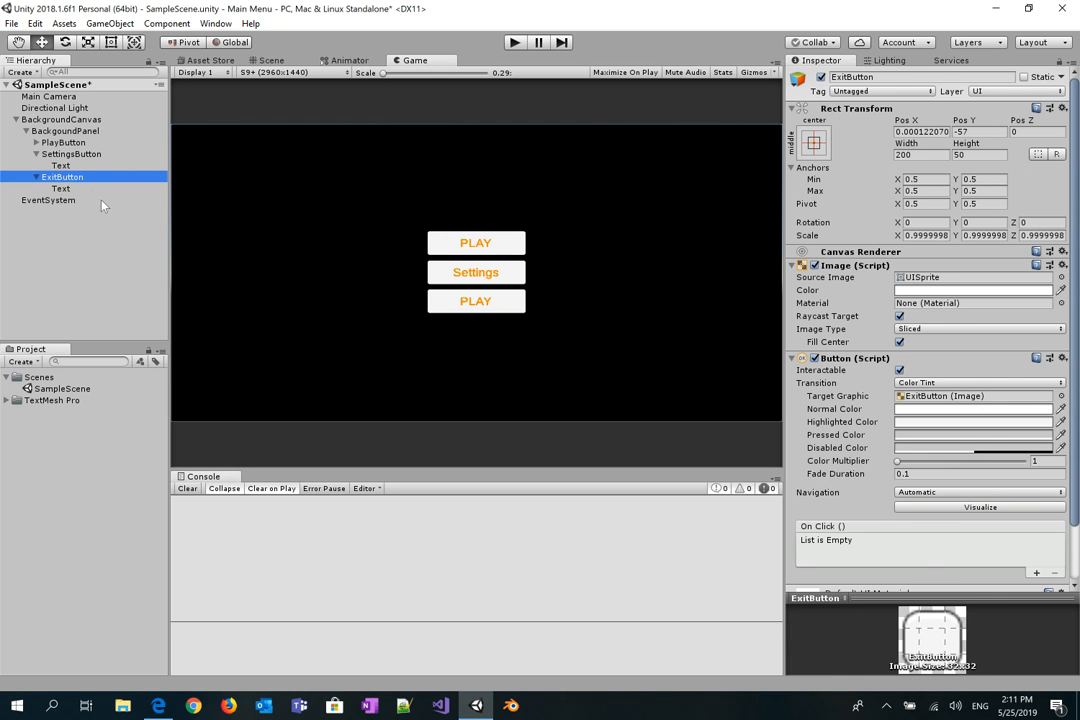
click(60, 188)
drag(874, 306, 702, 299)
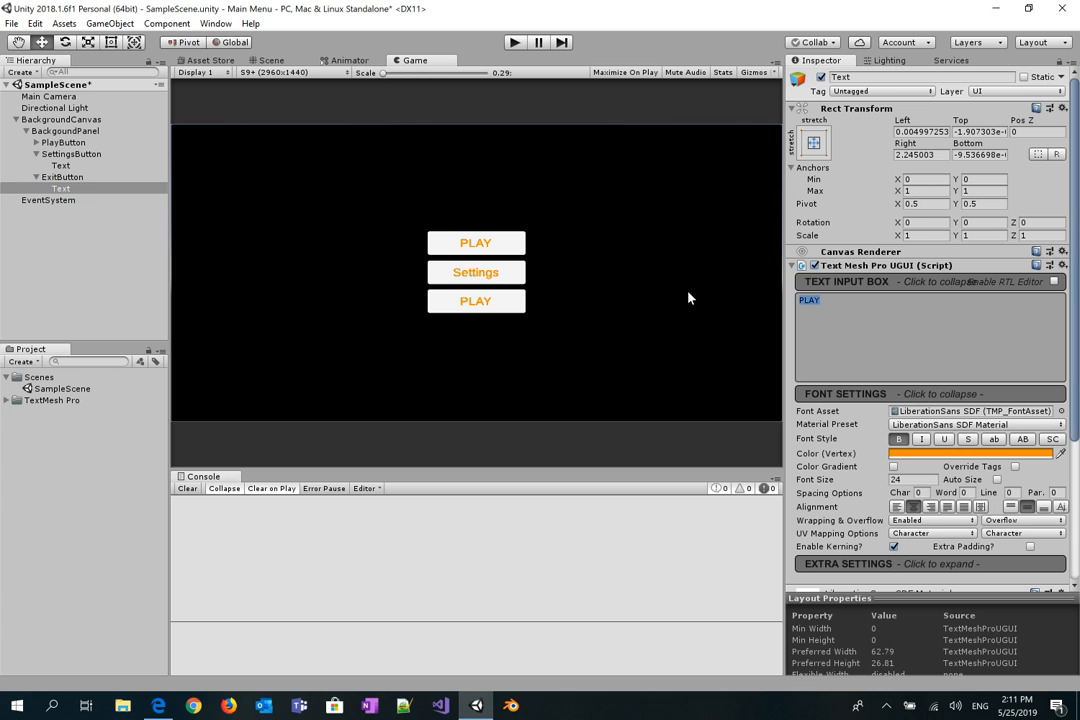
text(Exit)
- Save the scene, test the three menu buttons in play mode and stop the game
key(ctrl+s)
click(514, 42)
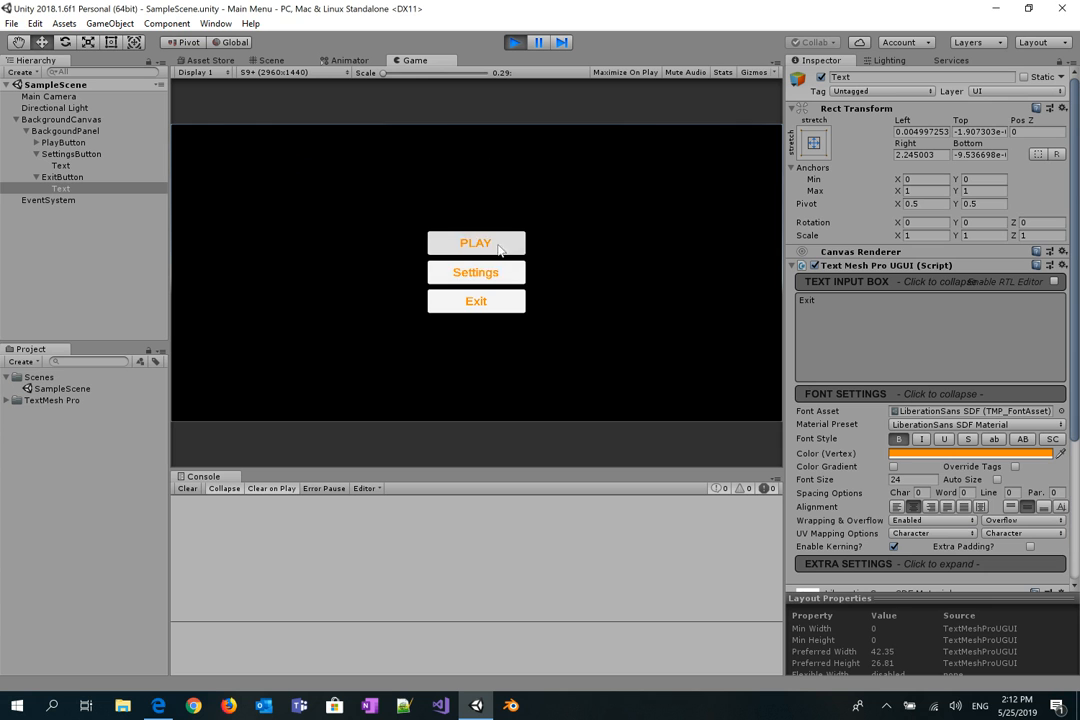
click(514, 42)
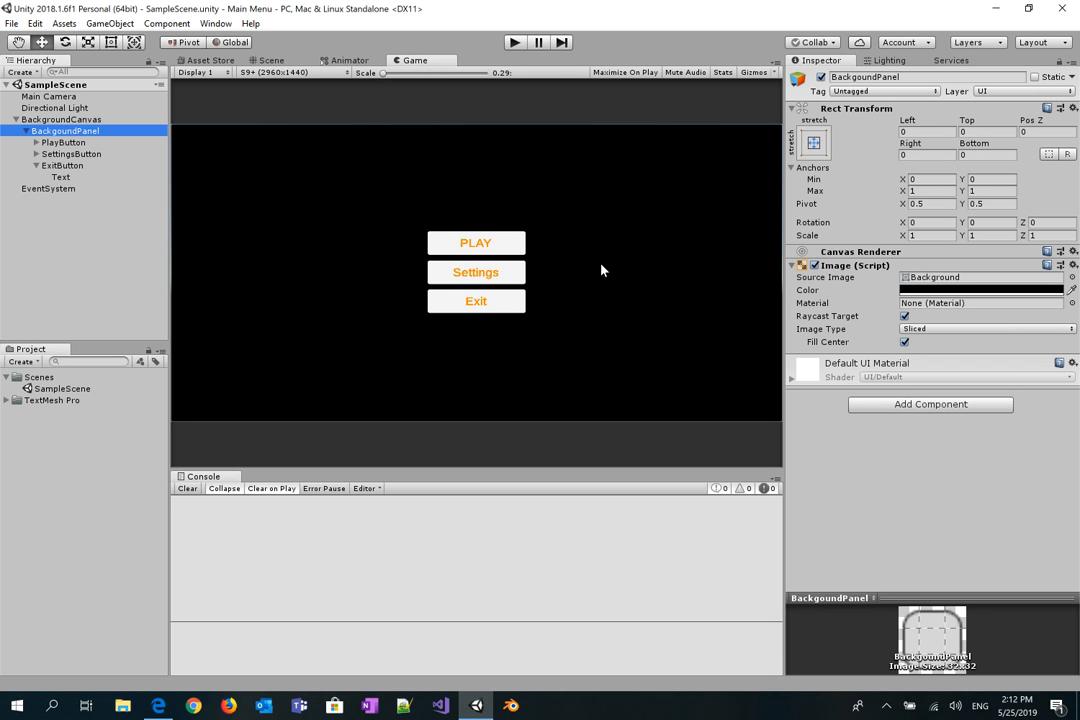
- Duplicate SampleScene twice in the Scenes folder
right_click(45, 378)
click(37, 389)
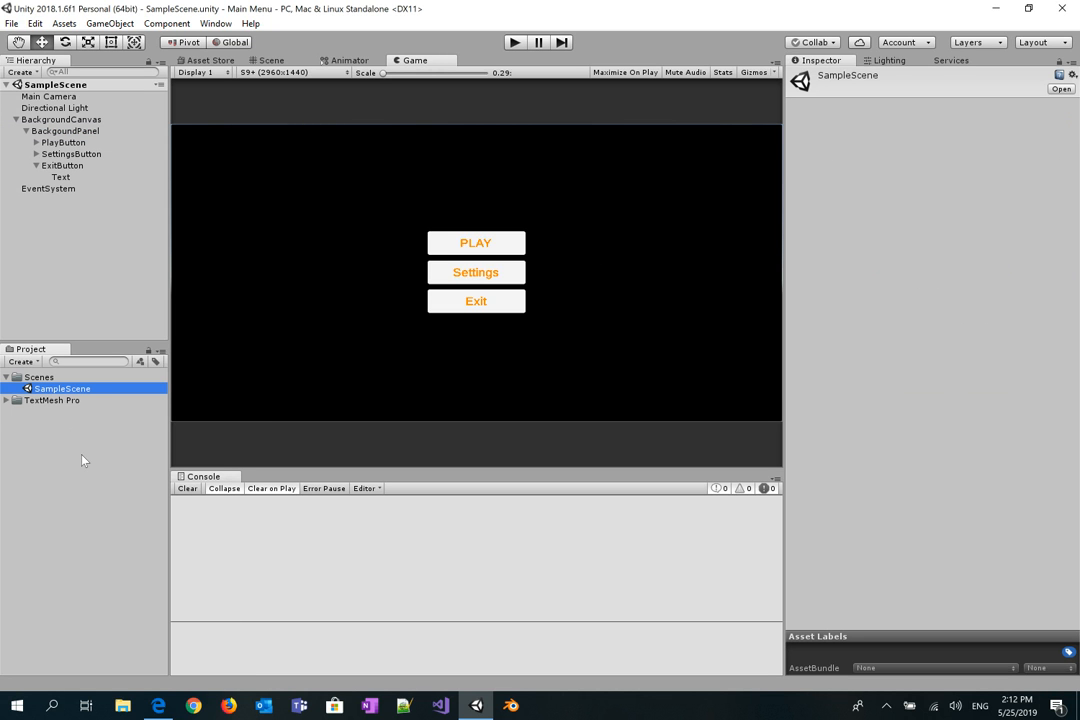
key(ctrl+d)
key(ctrl+d)
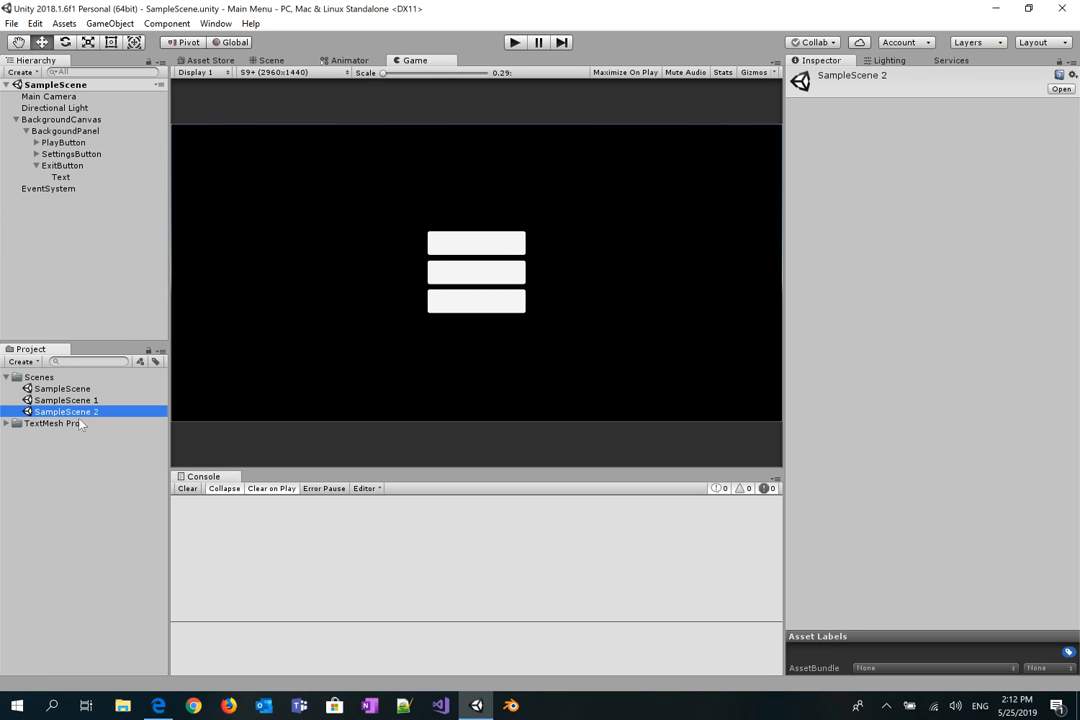
- Delete the surplus scene copy SampleScene 2 from the project
right_click(80, 412)
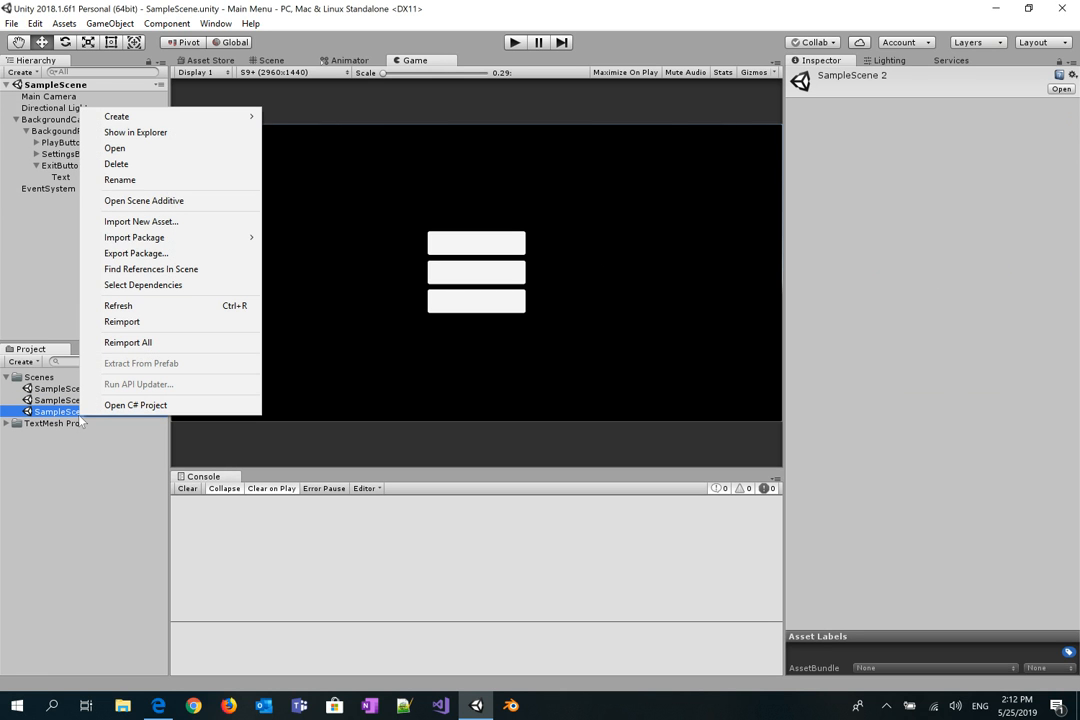
click(150, 164)
click(596, 383)
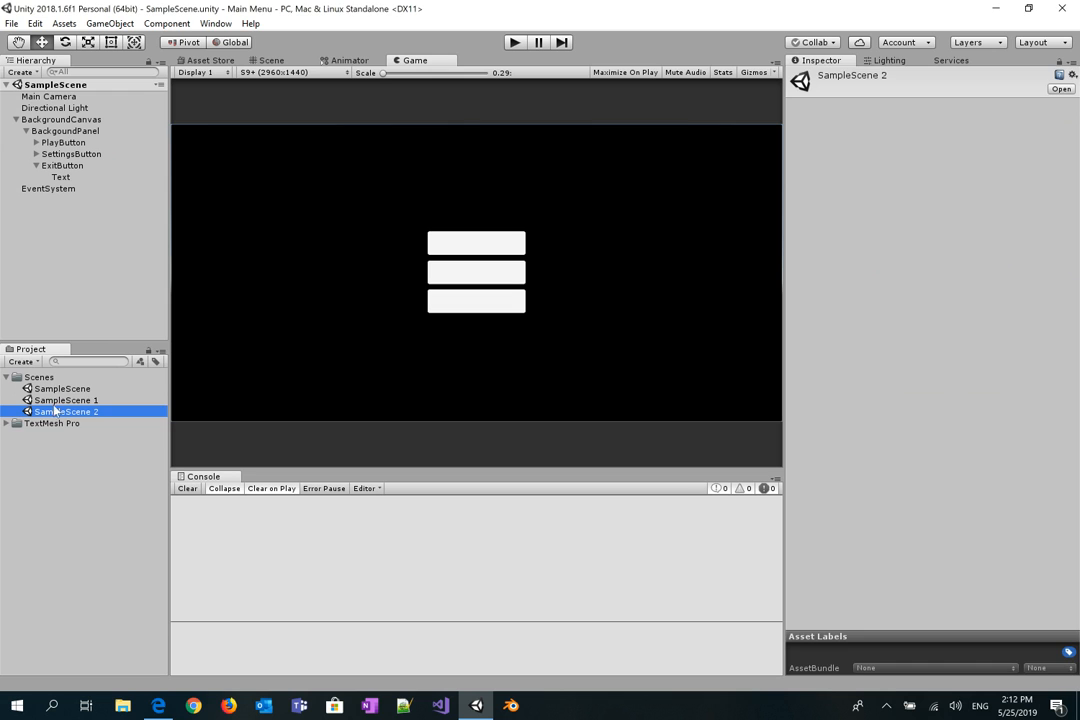
- Rename the scene copy SampleScene 1 to MissionsScene
click(85, 401)
key(F2)
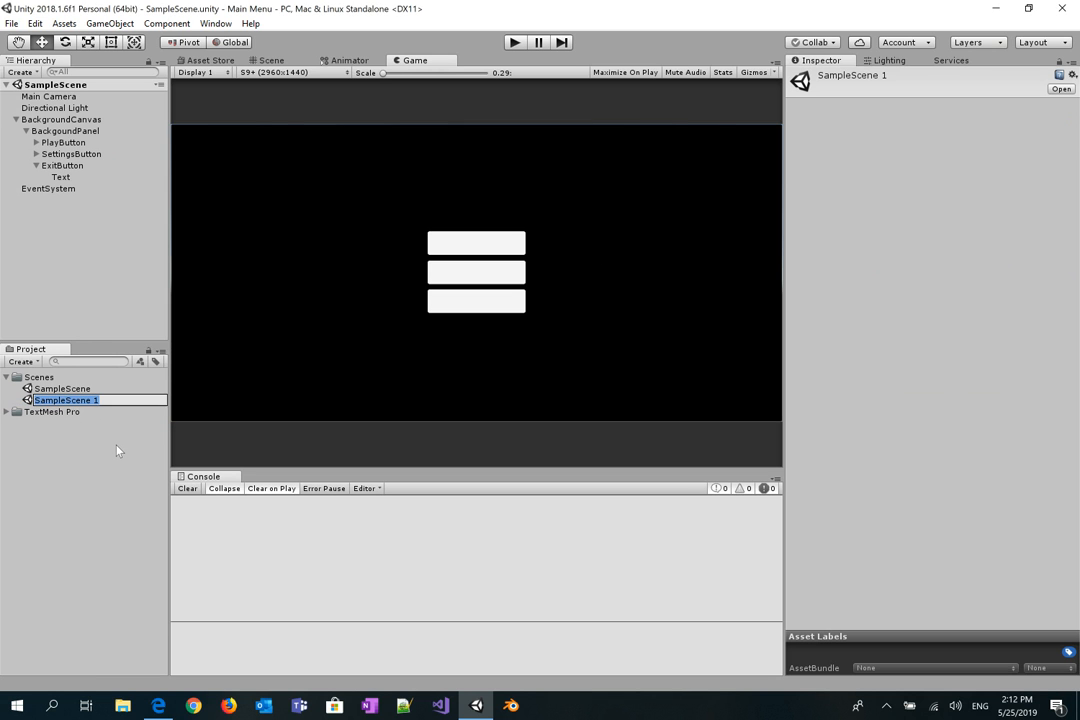
key(End)
key(BackSpace)
key(BackSpace)
key(Left)
key(Left)
key(Left)
key(Left)
key(Left)
key(Left)
key(Left)
key(Left)
key(Left)
key(Left)
key(Left)
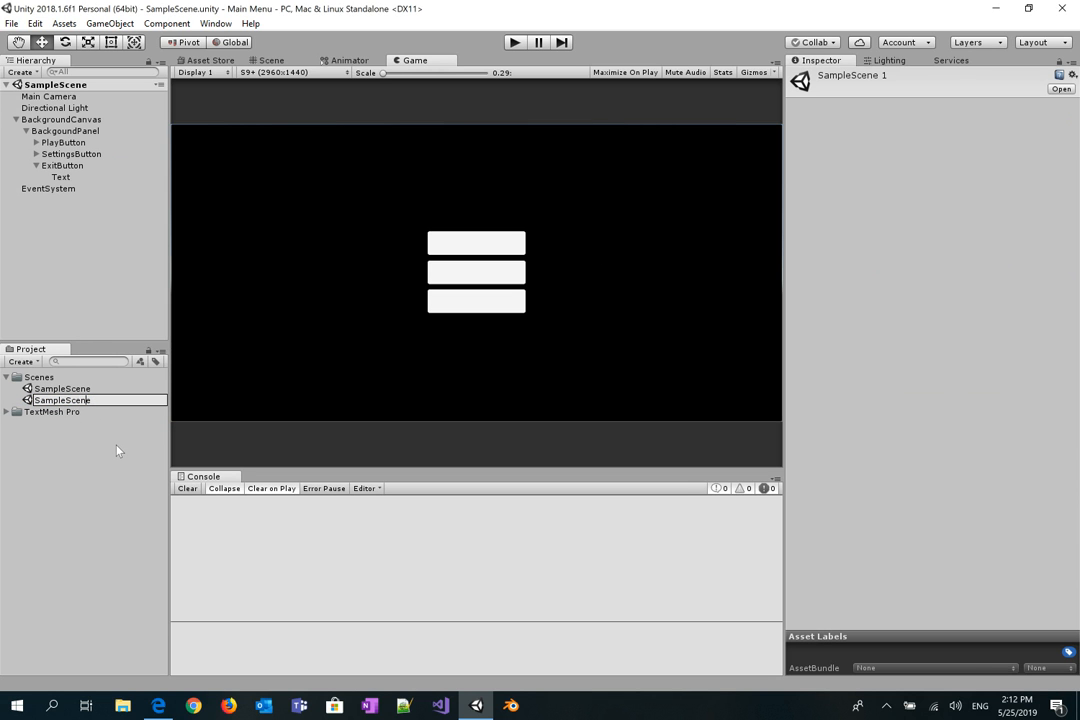
key(shift+Right)
key(shift+Right)
key(shift+Right)
key(shift+Right)
key(shift+Right)
key(shift+Right)
text(Missions)
key(Return)
- Open the original SampleScene and rename it to MainMenuScene
double_click(63, 400)
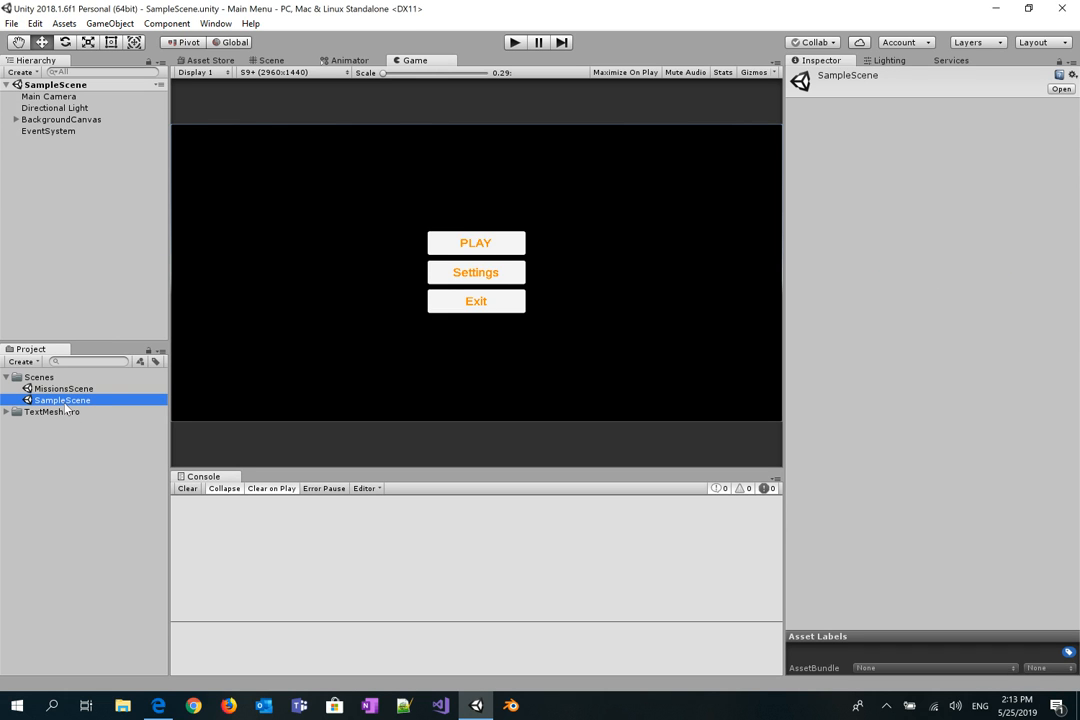
click(65, 402)
key(Home)
key(shift+Right)
key(shift+Right)
key(shift+Right)
key(shift+Right)
key(shift+Right)
key(shift+Right)
text(MainMenu)
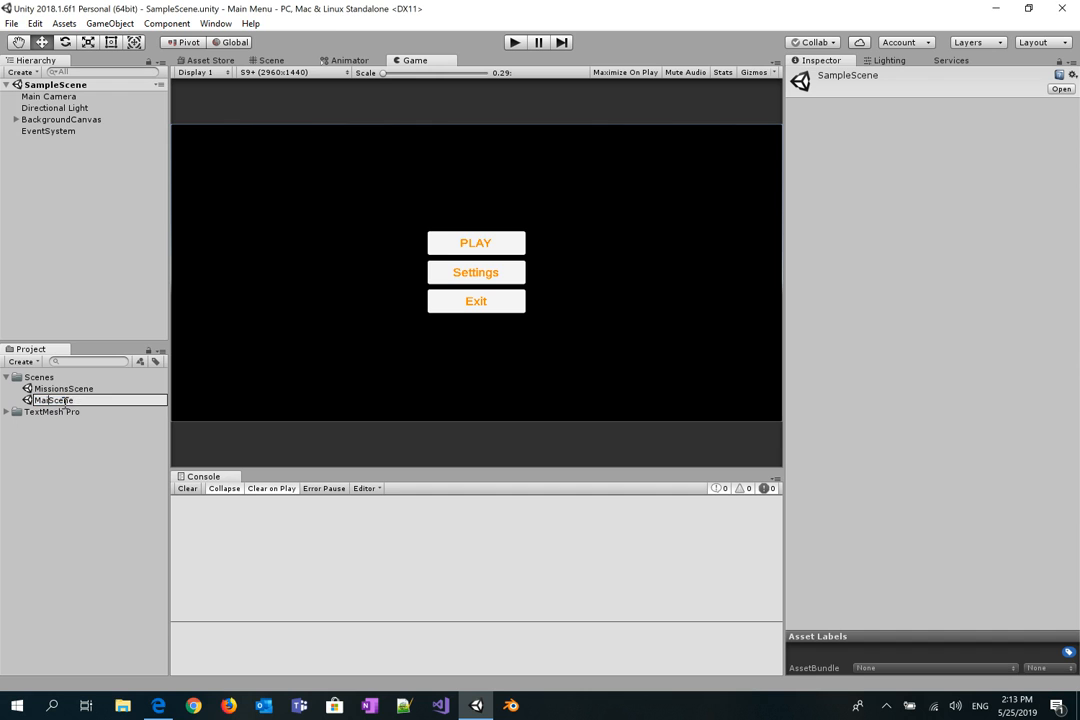
key(Return)
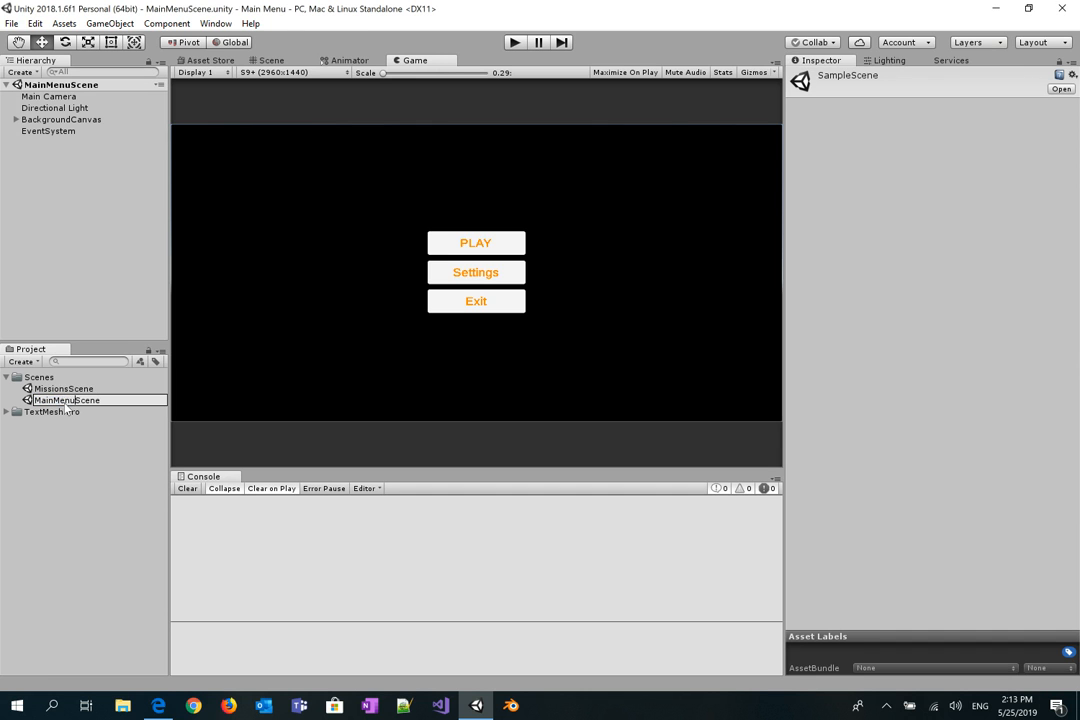
click(99, 446)
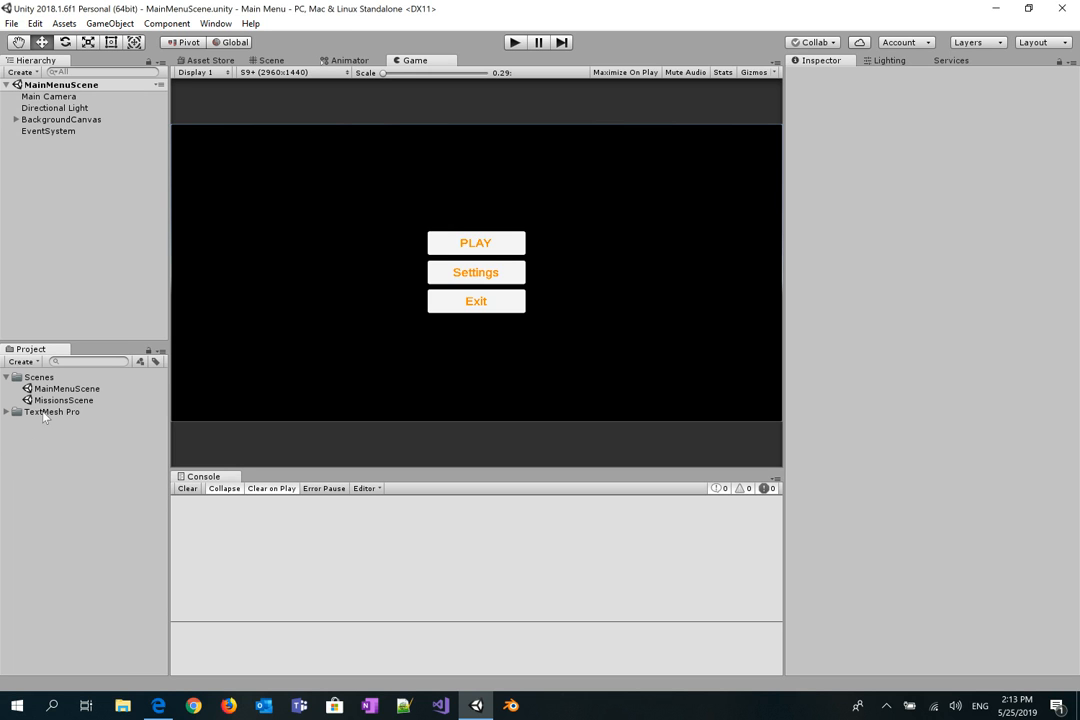
- Duplicate MissionsScene and rename the copy to SettingsScene
click(62, 400)
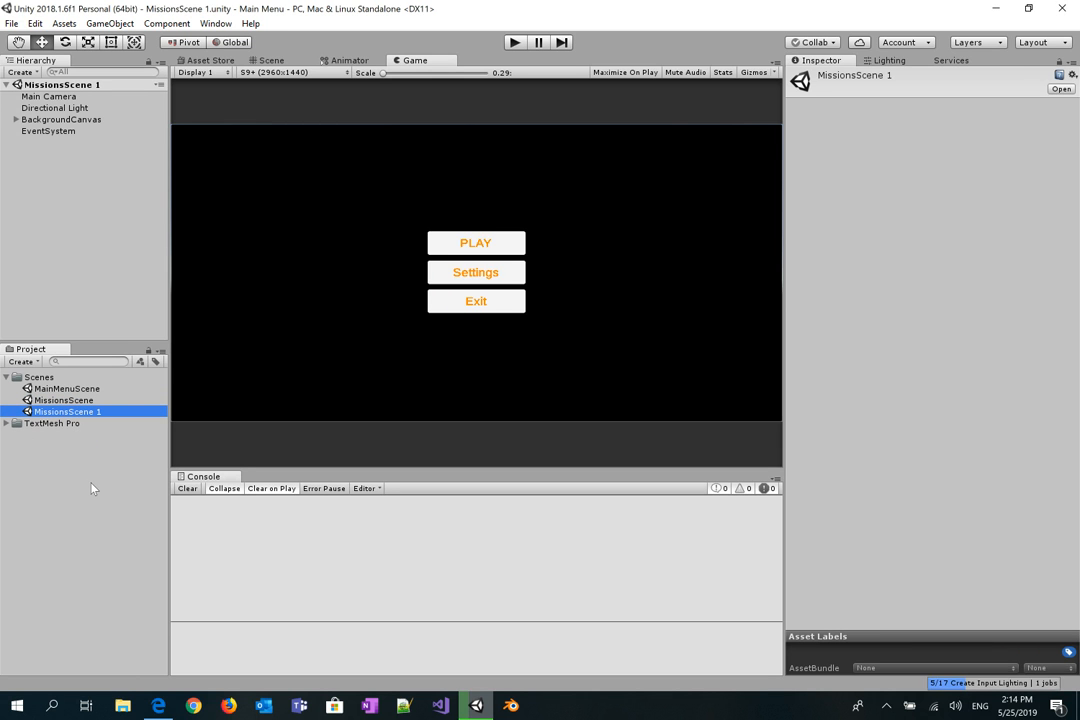
key(F2)
key(End)
key(BackSpace)
key(BackSpace)
key(Left)
key(Left)
key(Left)
key(Left)
key(Left)
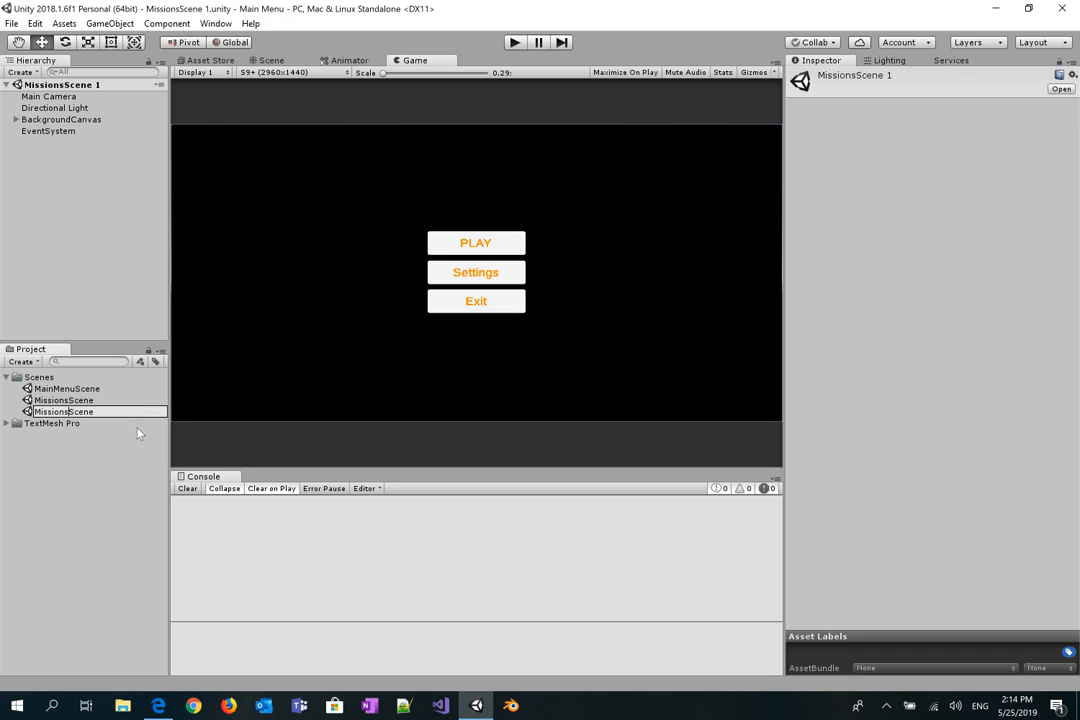
key(shift+Home)
text(Settings)
key(Return)
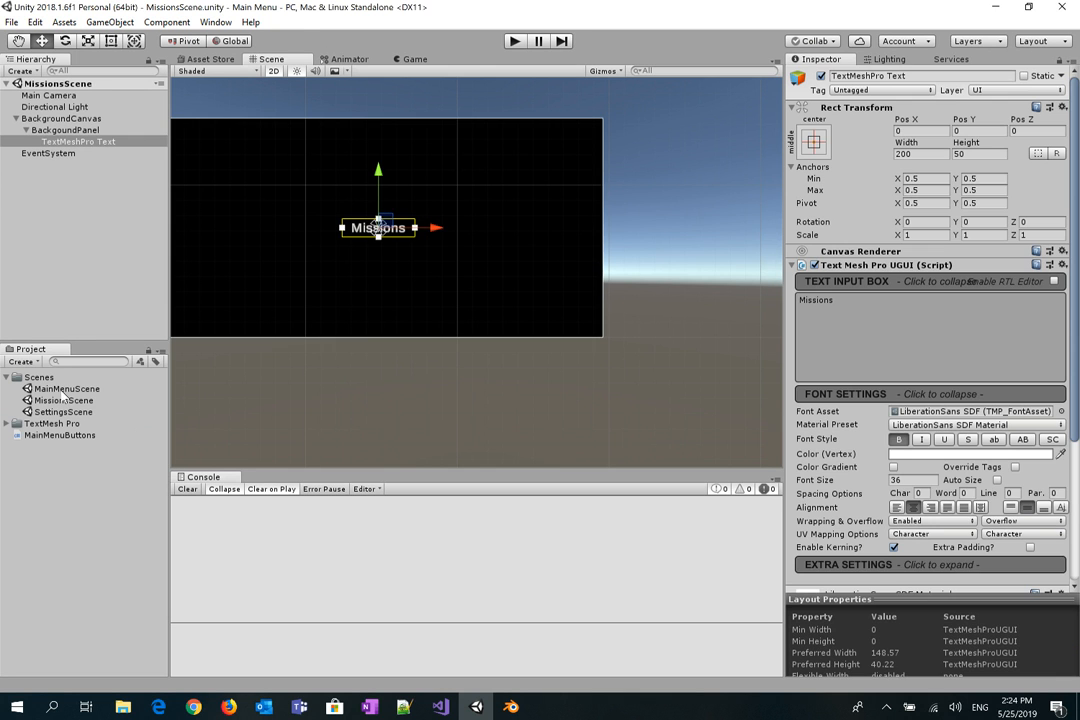
- Select the PLAY button in the scene and examine its Button component down to the On Click event list
double_click(62, 390)
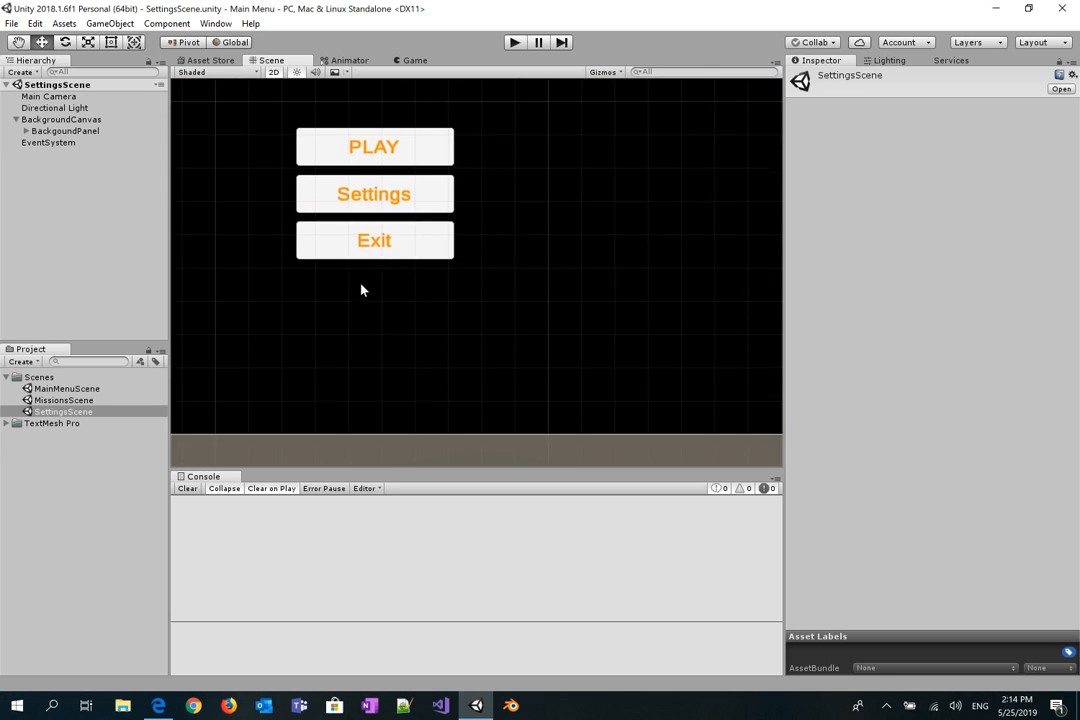
scroll(361, 290, down, 3)
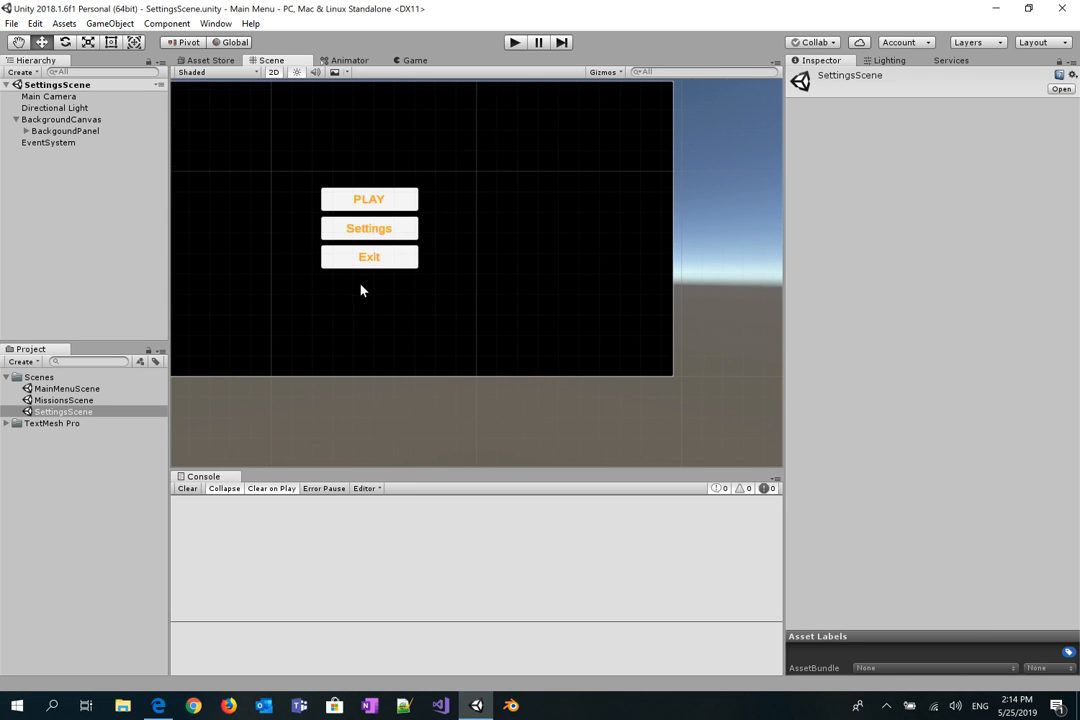
click(376, 200)
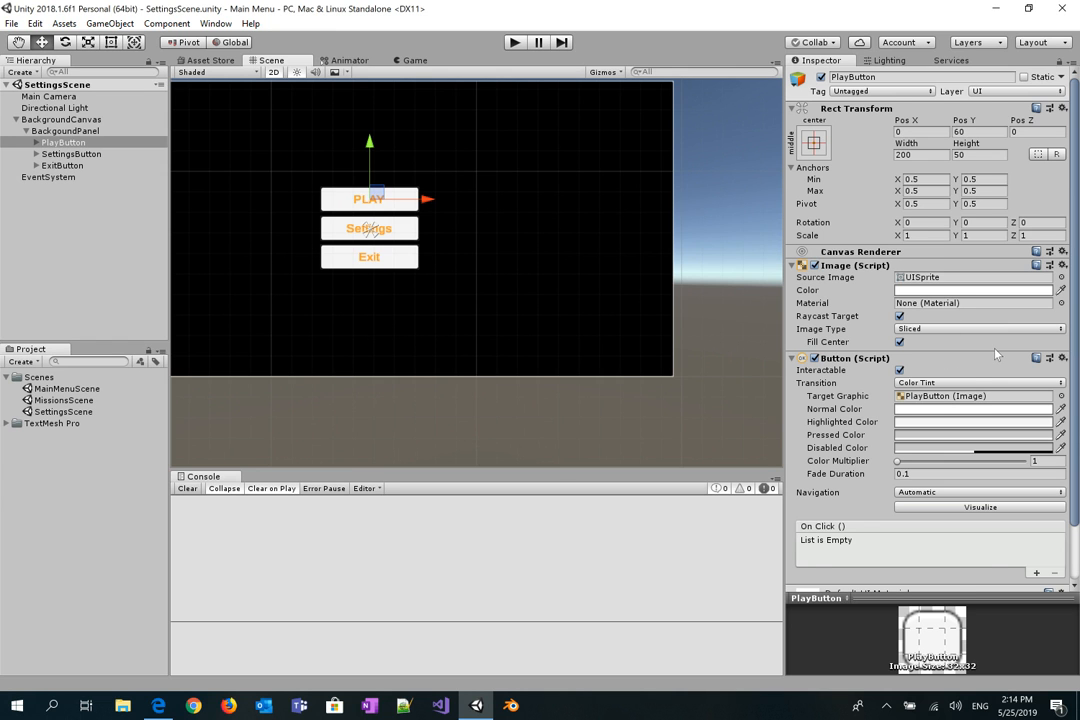
scroll(996, 353, down, 2)
scroll(843, 300, down, 1)
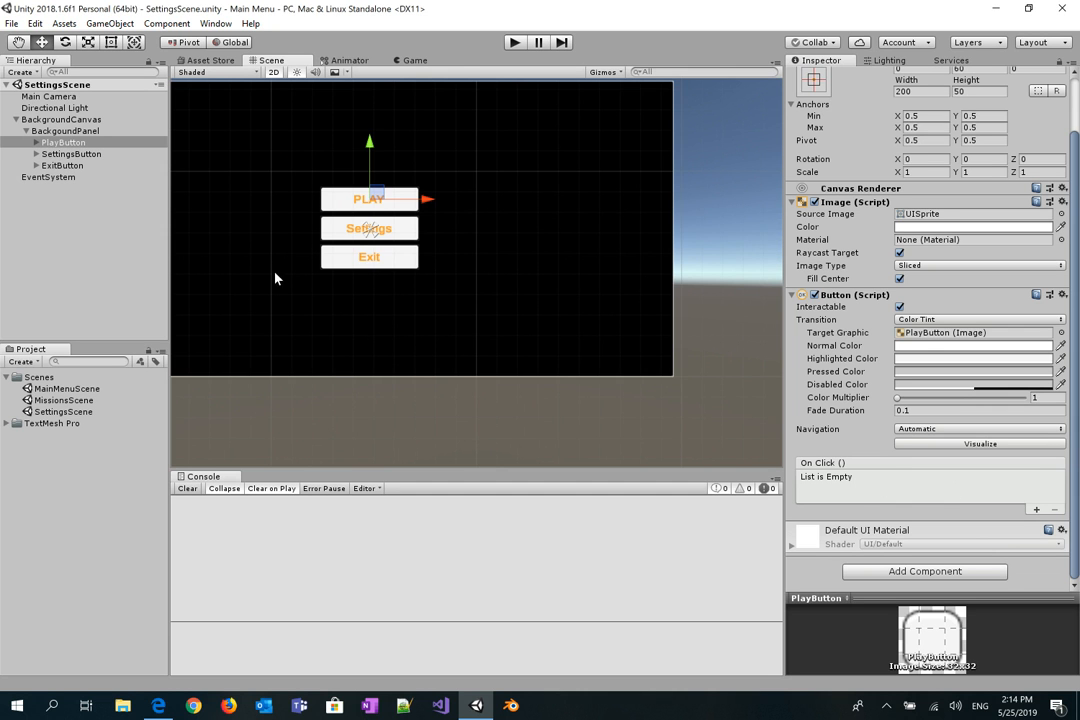
- Add a new script component named MainMenuButtons to the BackgoundPanel object
click(64, 131)
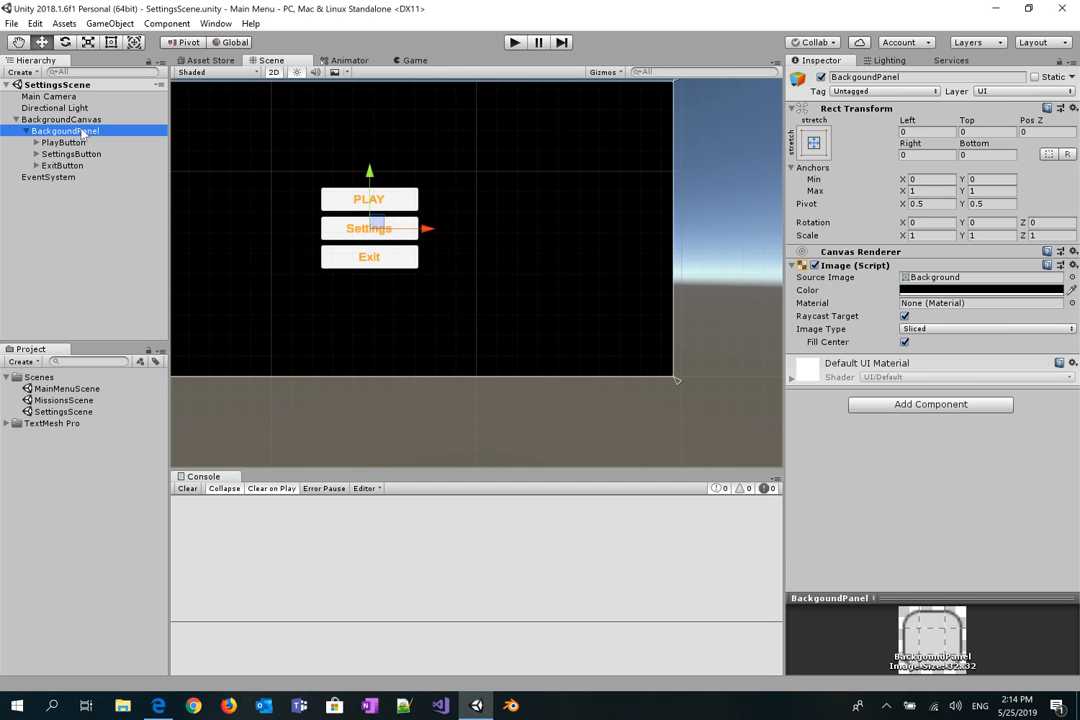
right_click(82, 131)
click(935, 410)
click(935, 406)
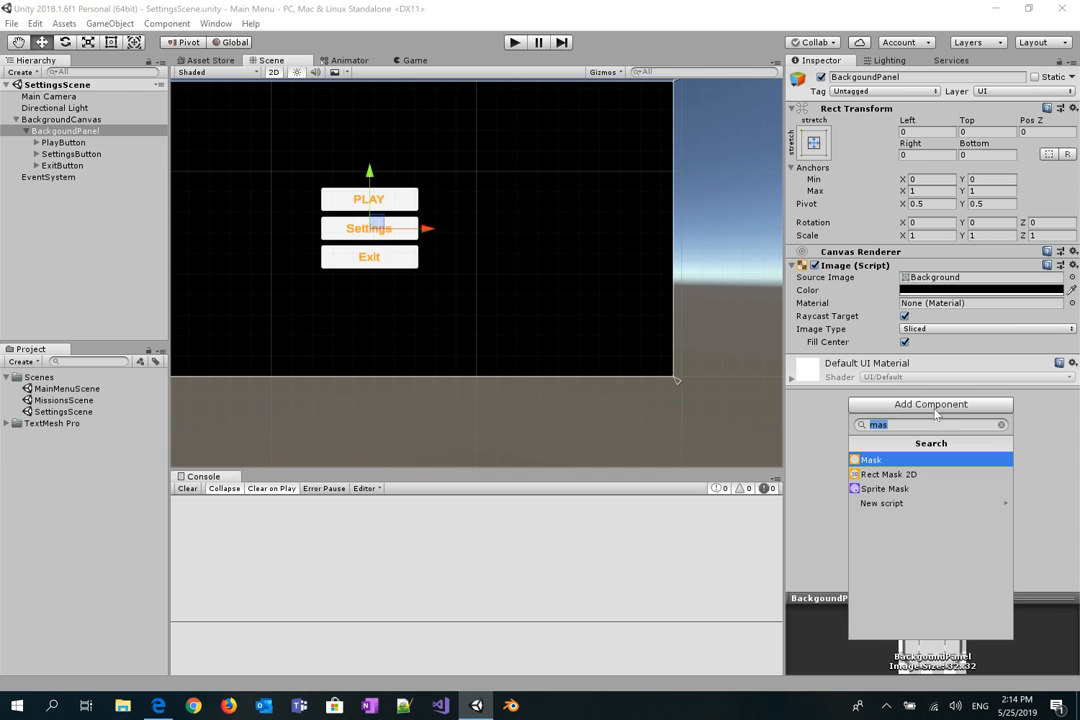
text(script)
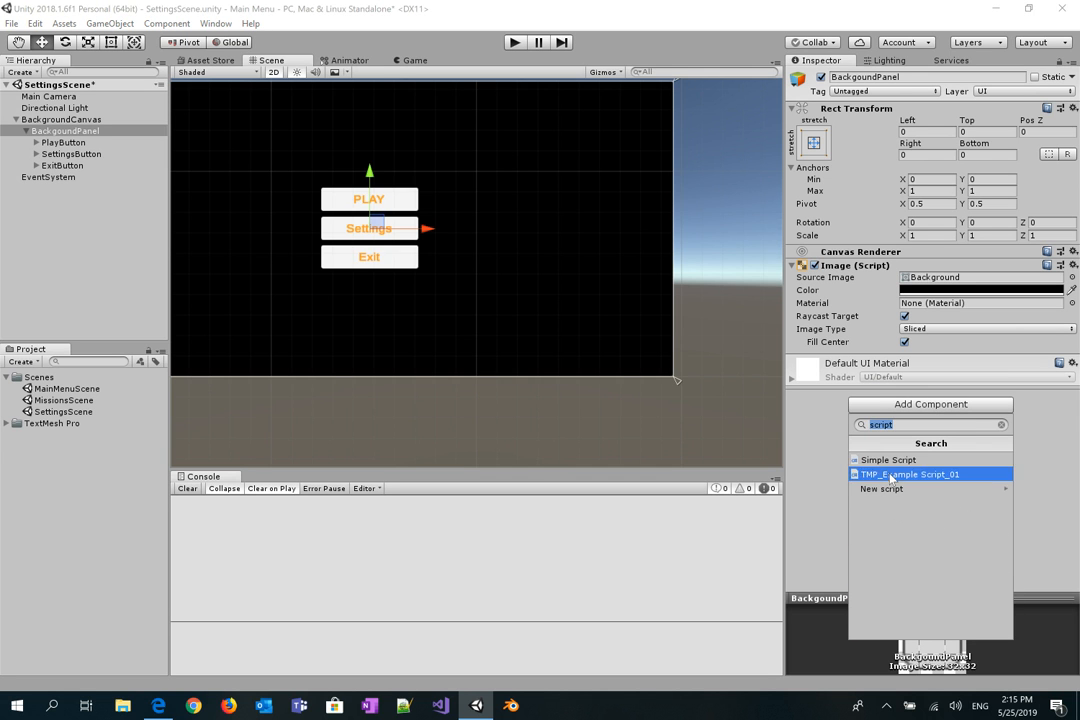
click(890, 488)
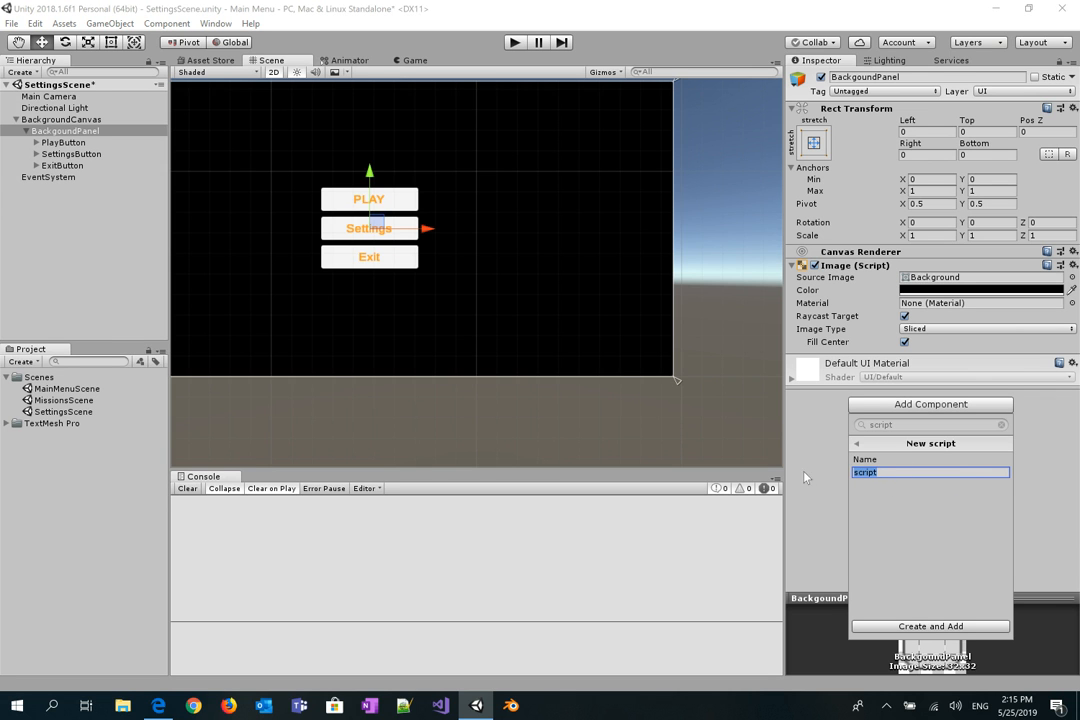
text(MainMenuB)
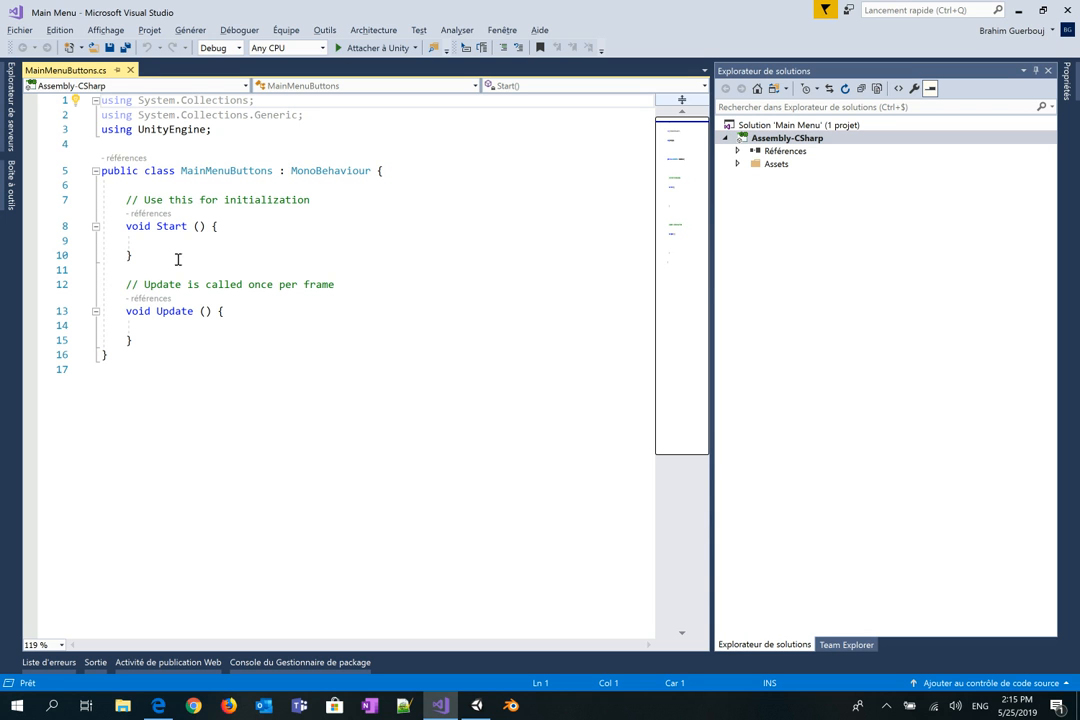
- In Visual Studio, delete the template Start and Update methods with their comments from MainMenuButtons.cs and save the file
drag(121, 198, 227, 327)
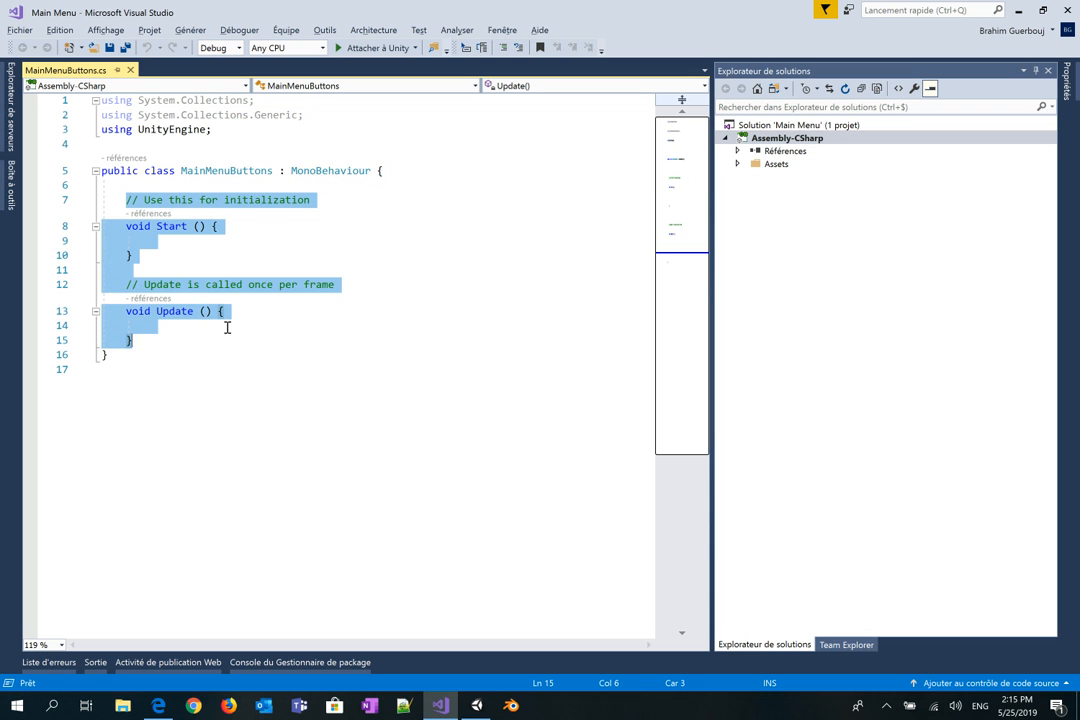
key(Delete)
key(ctrl+s)
- Remove the System.Collections and System.Collections.Generic using directives from the script and save it
key(Up)
key(Up)
key(Up)
key(Up)
key(ctrl+x)
key(ctrl+x)
key(ctrl+s)
- Write a private void method PlayButtonEvent() with an empty body inside the MainMenuButtons class
key(Down)
key(Down)
key(Down)
key(Down)
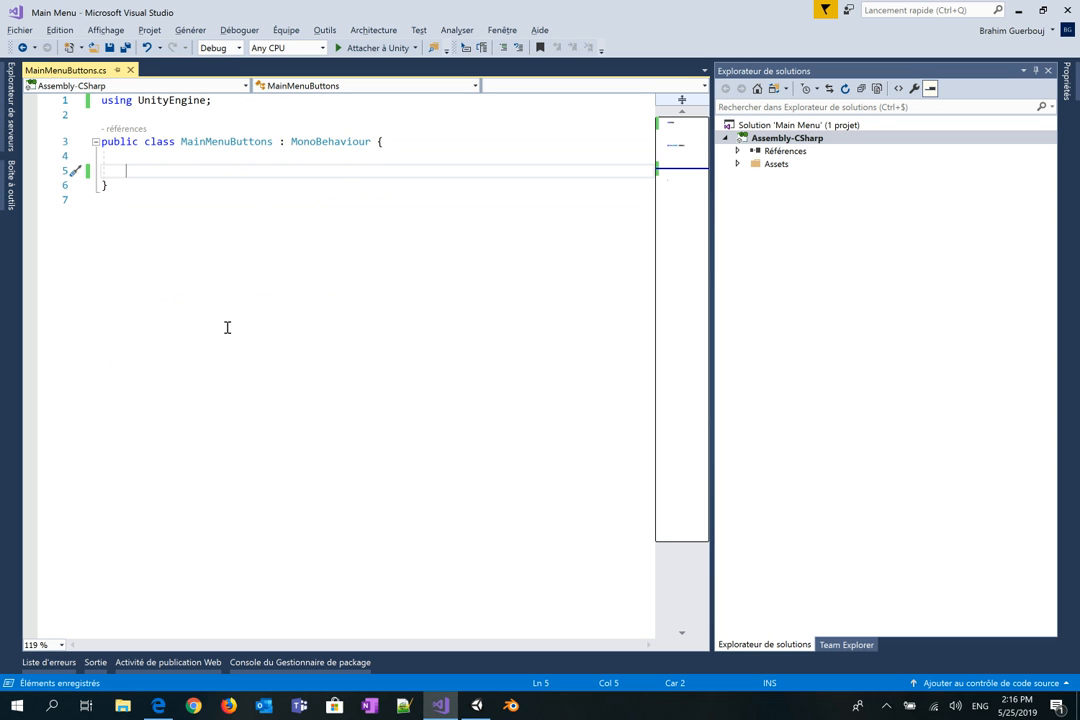
text(private )
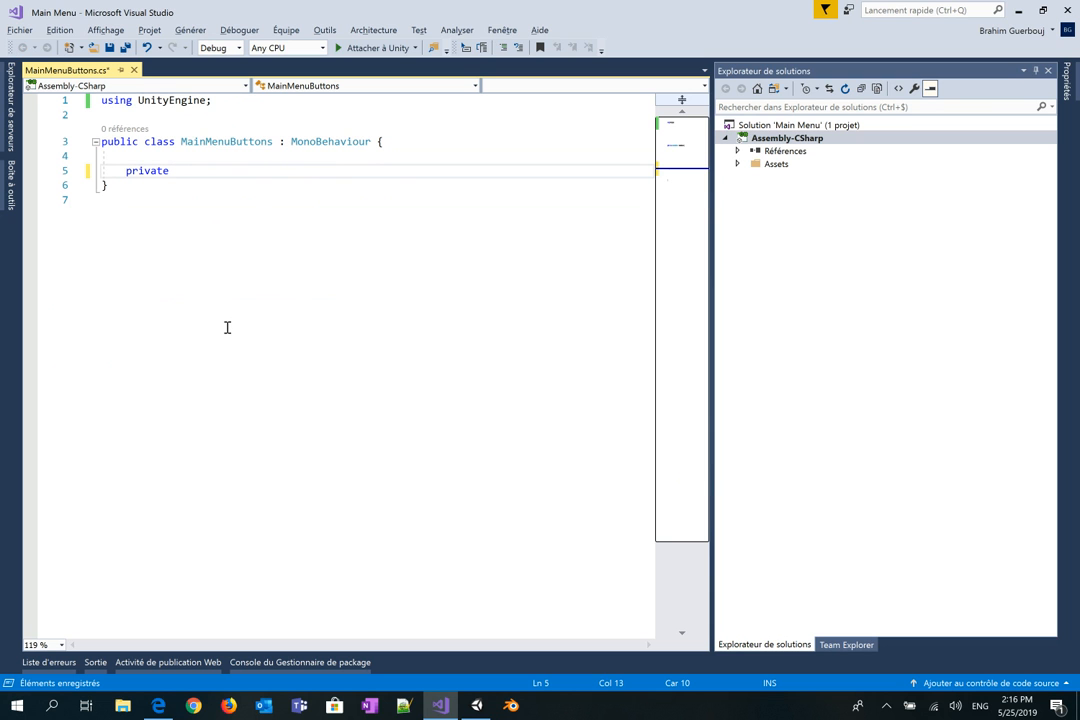
text(vpod)
key(BackSpace)
key(BackSpace)
key(BackSpace)
key(BackSpace)
text(oid)
key(BackSpace)
key(BackSpace)
key(BackSpace)
key(BackSpace)
text(void Play)
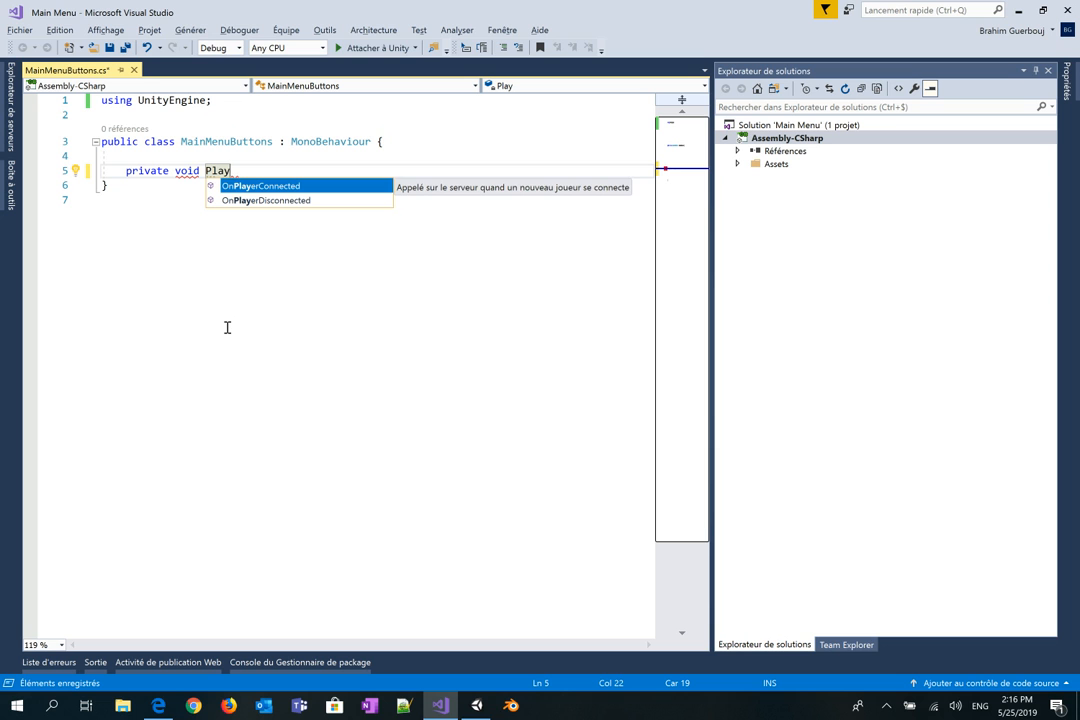
text(ButtonCli)
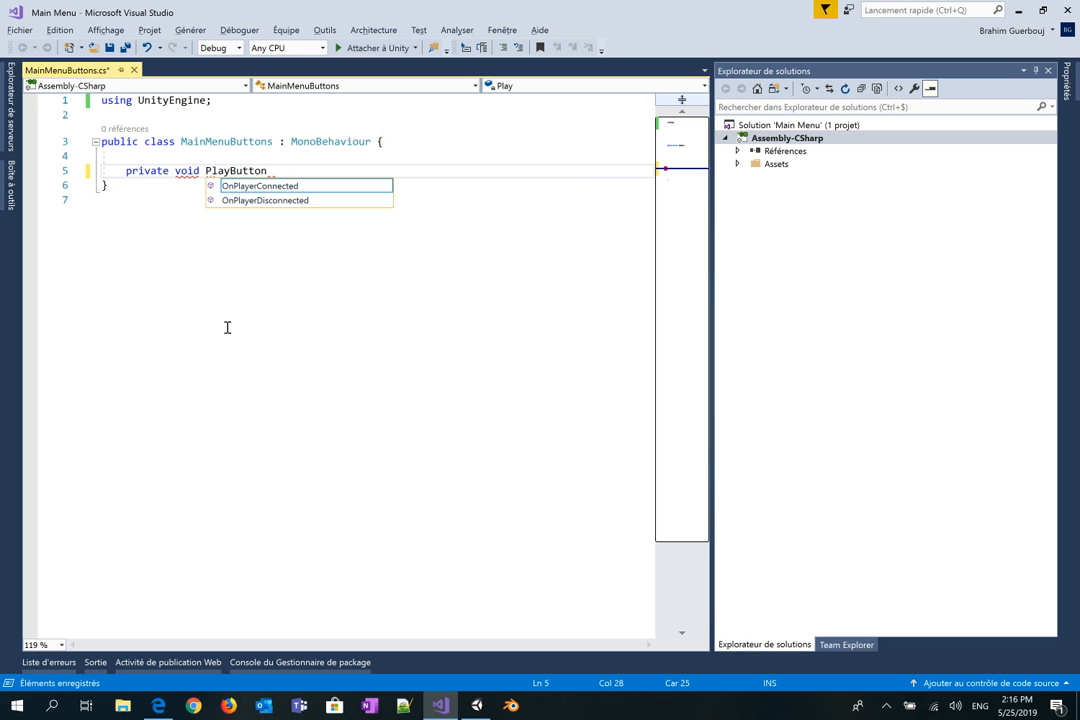
key(BackSpace)
key(BackSpace)
key(BackSpace)
text(Event())
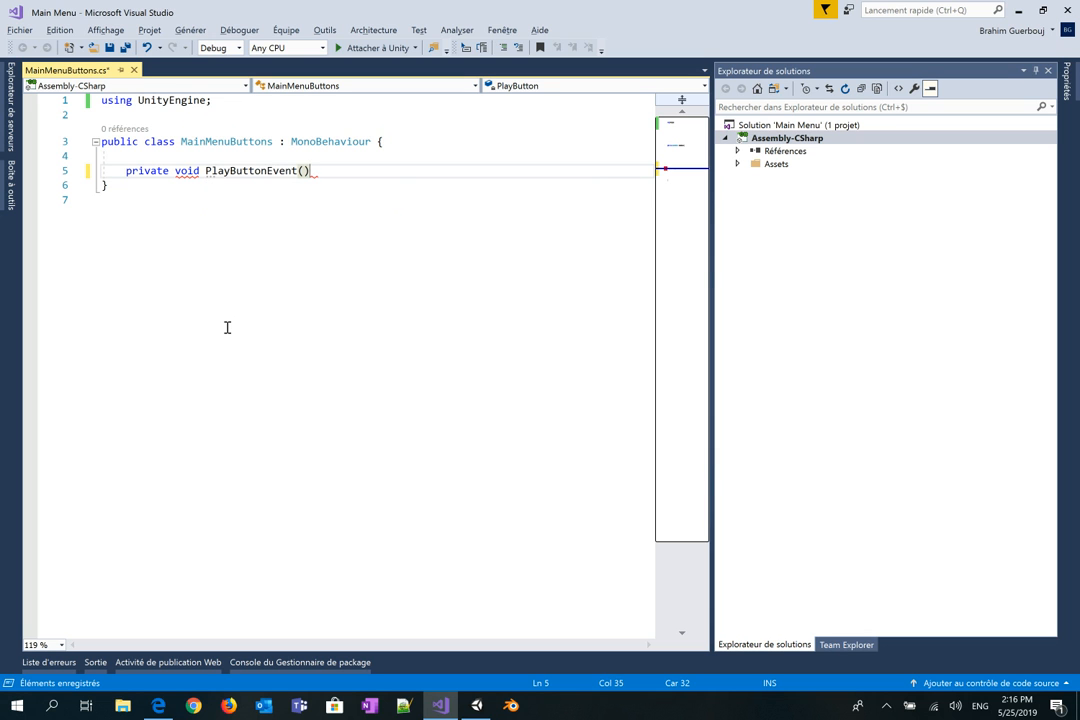
key(Return)
text({)
key(Return)
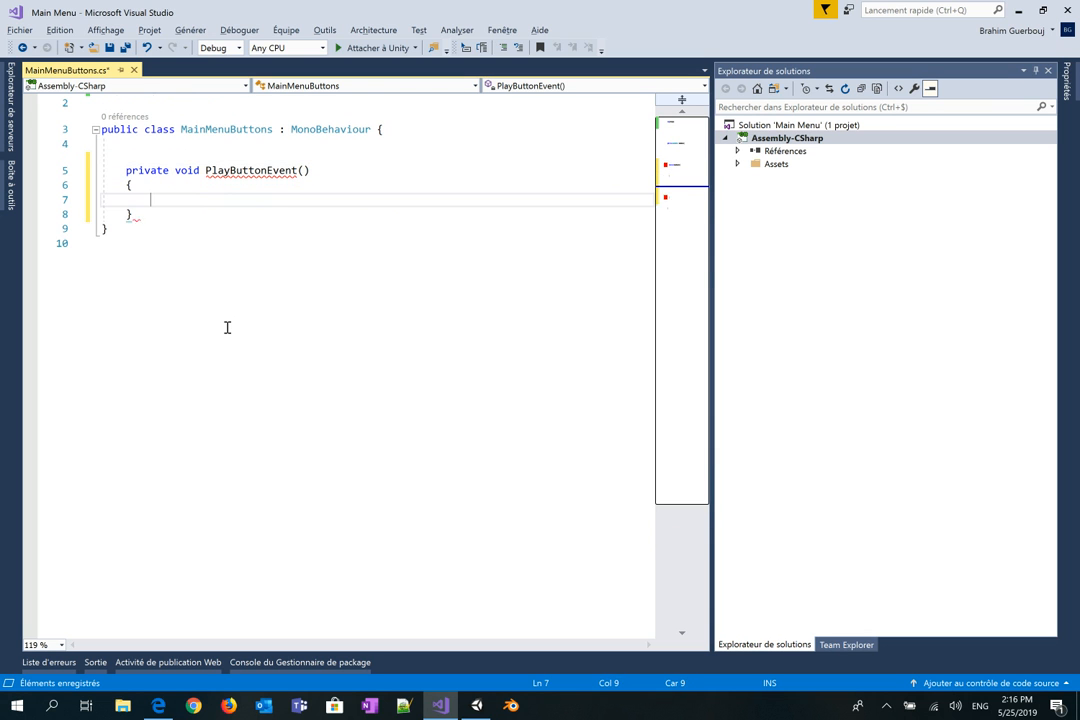
- Add a private void method SettingsButtonEvent() with an empty body below PlayButtonEvent
key(Down)
key(Return)
key(Return)
key(Return)
key(Up)
key(Up)
key(Left)
key(Up)
key(Right)
key(Right)
key(Right)
key(Right)
key(Right)
key(Down)
key(Down)
text(private)
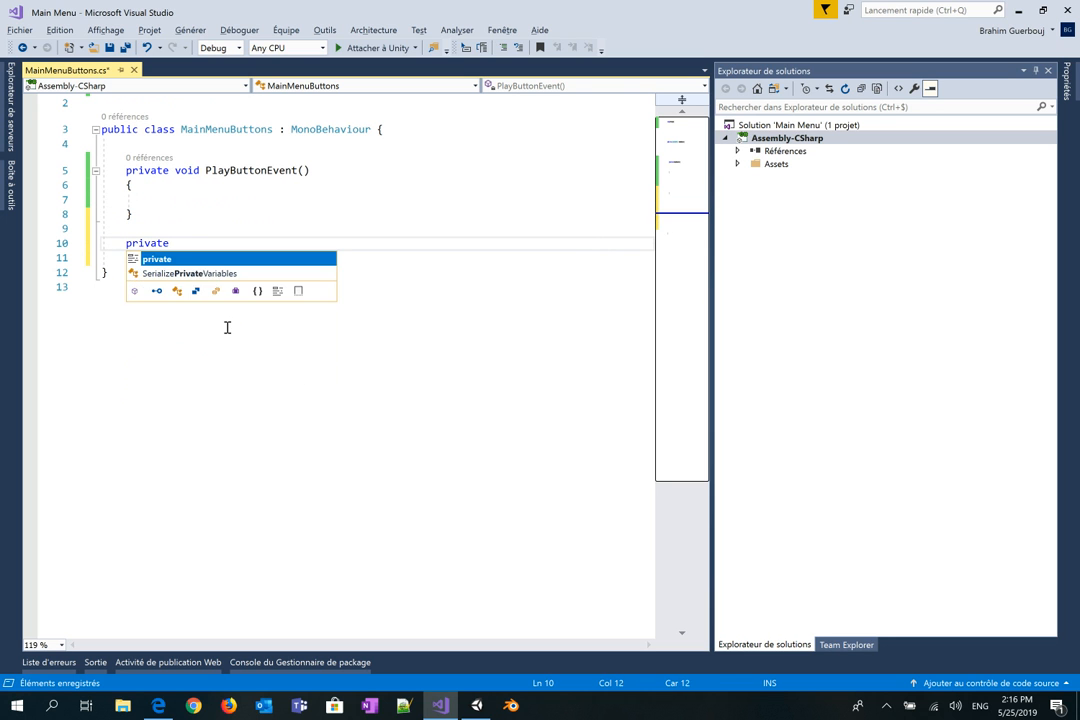
text( void )
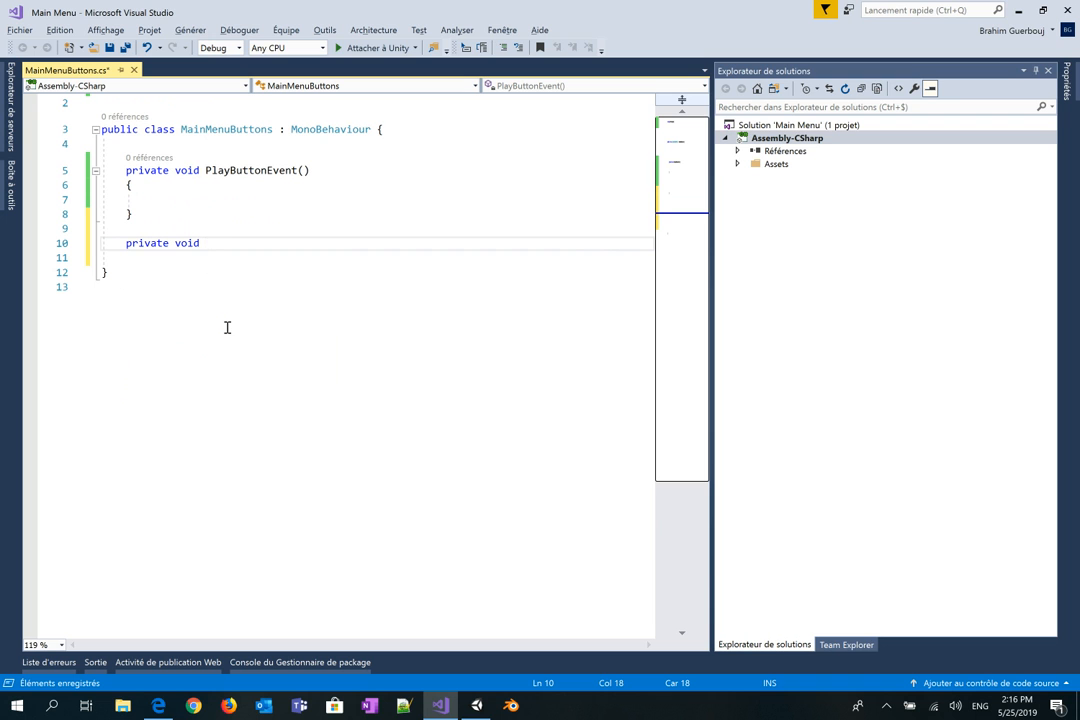
text(Sett)
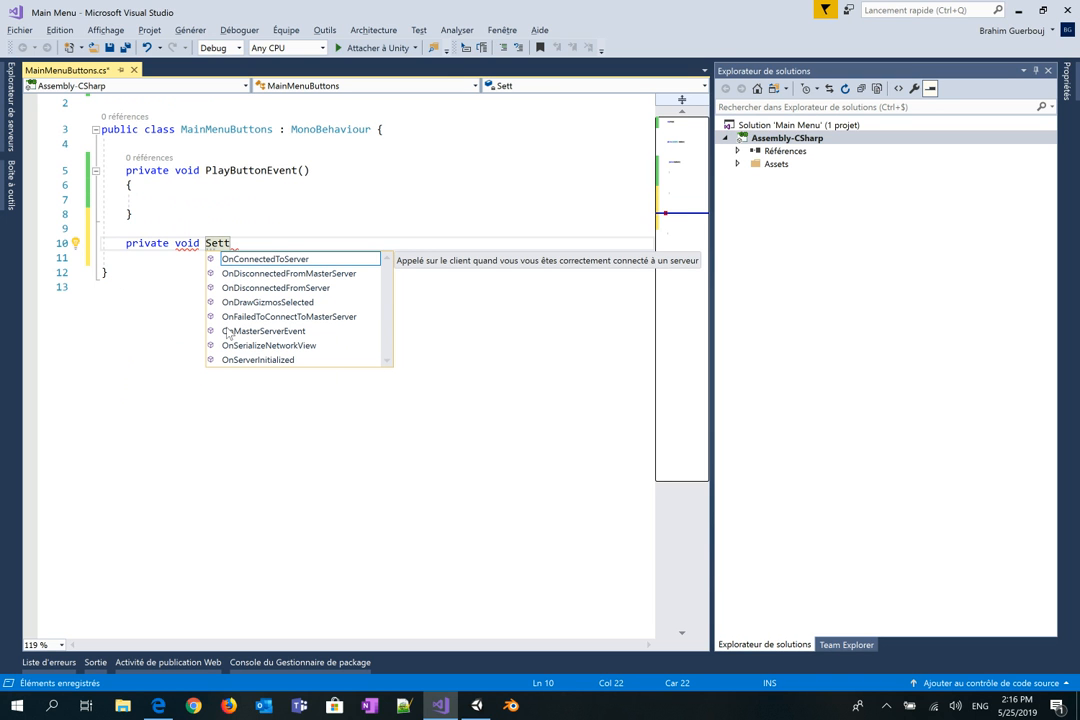
text(ingsB)
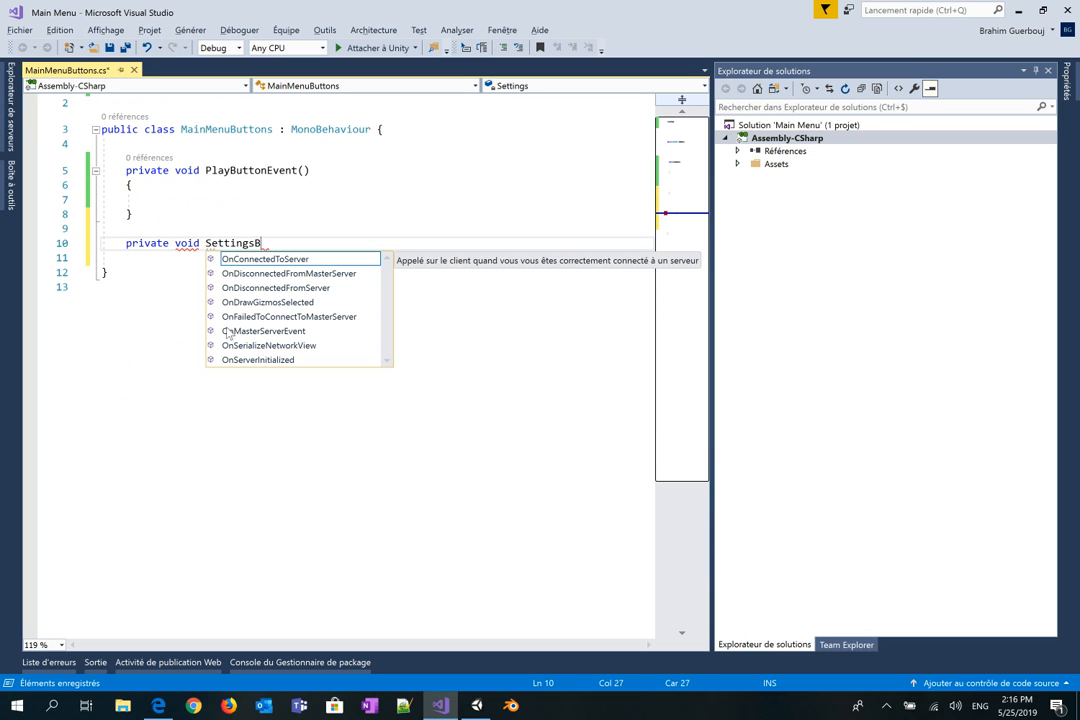
text(uttonEve)
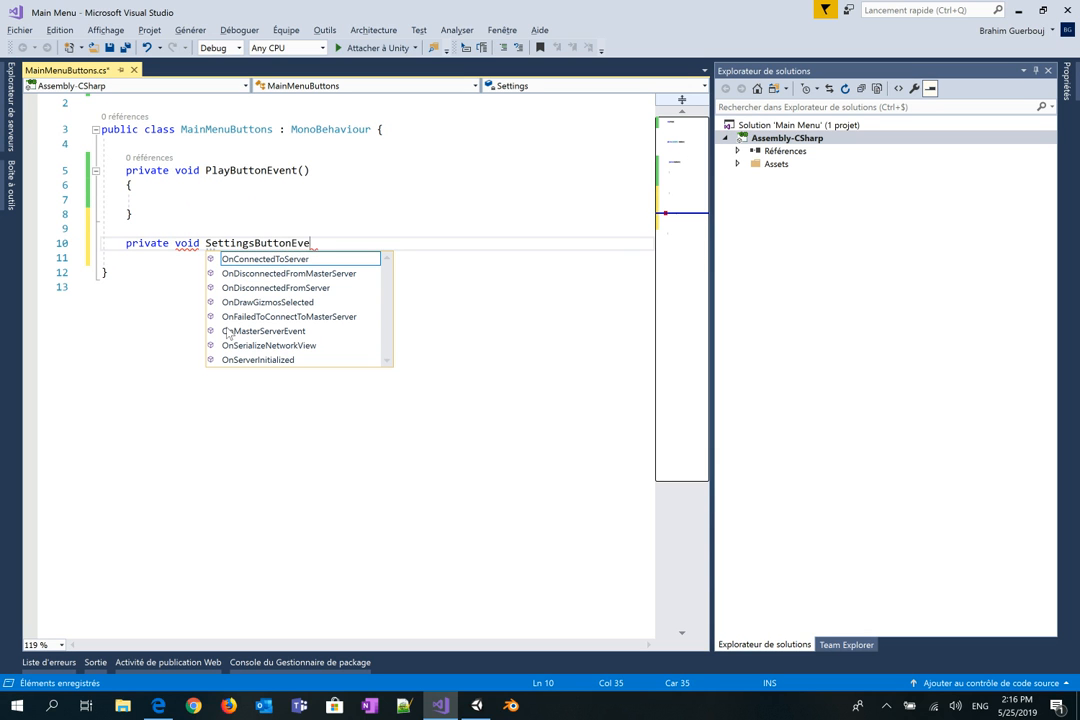
text(nt())
key(Return)
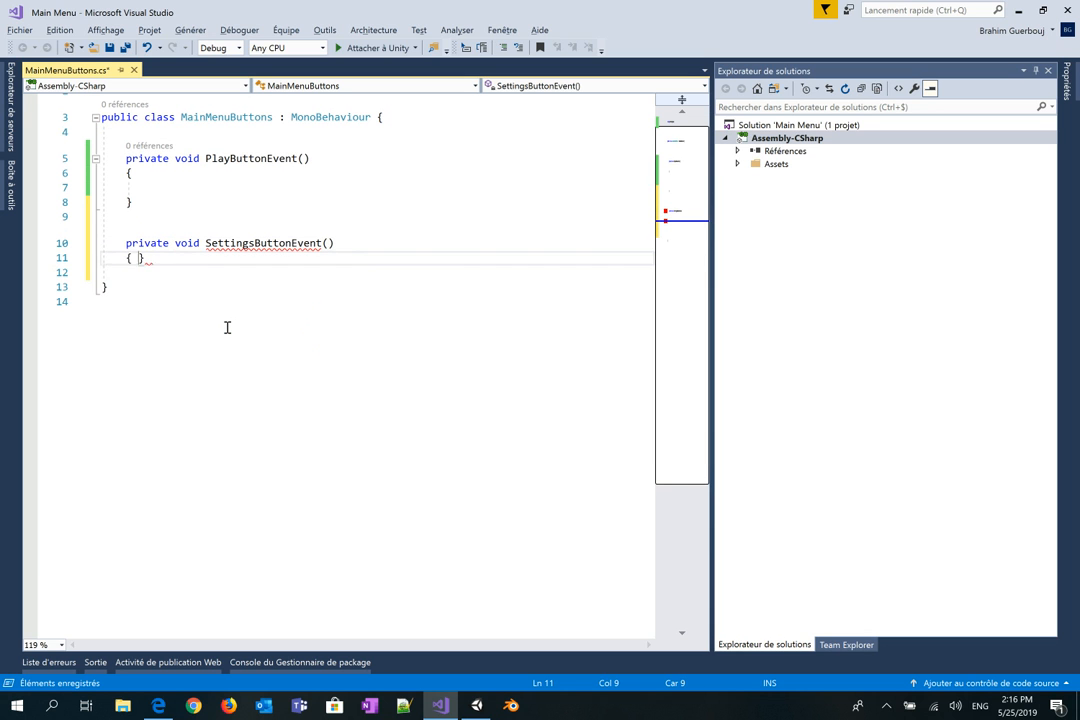
text({)
key(Return)
key(Down)
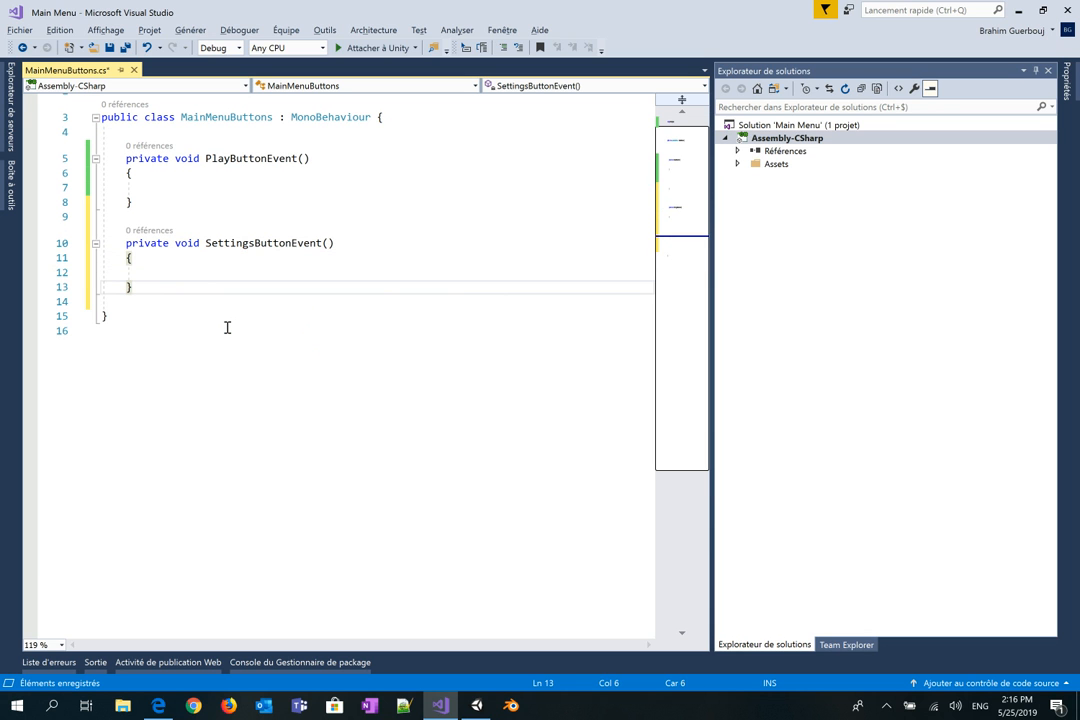
- Add a private void method ExitButtonEvent() with an empty body below SettingsButtonEvent and save the script
key(Return)
key(Return)
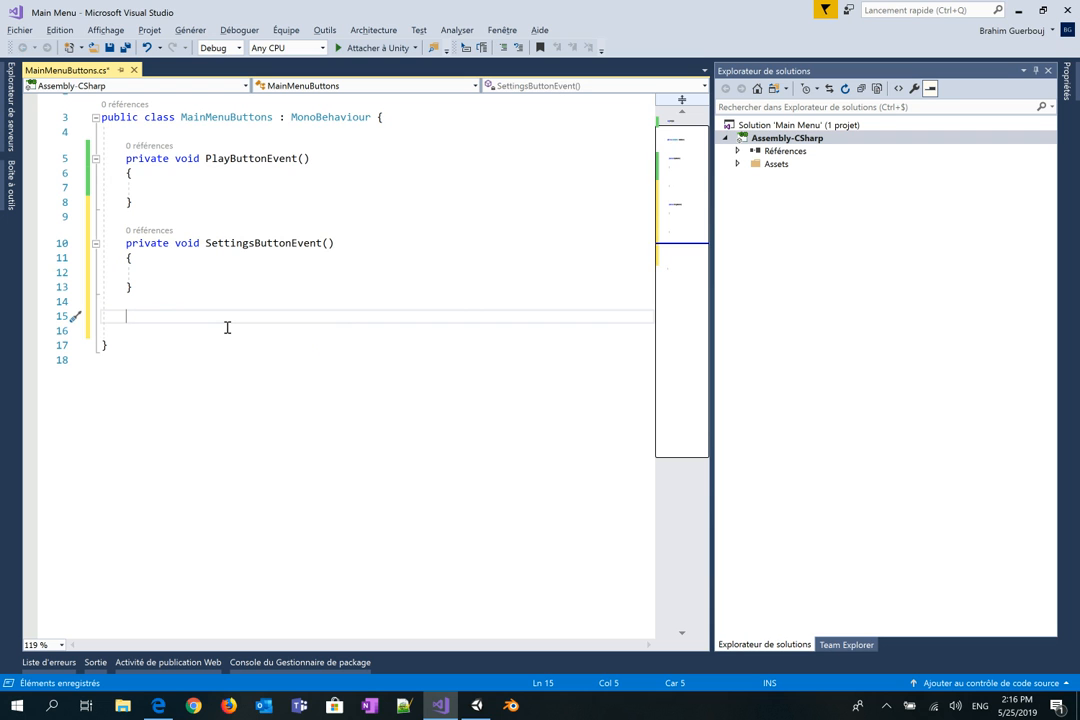
text(pri)
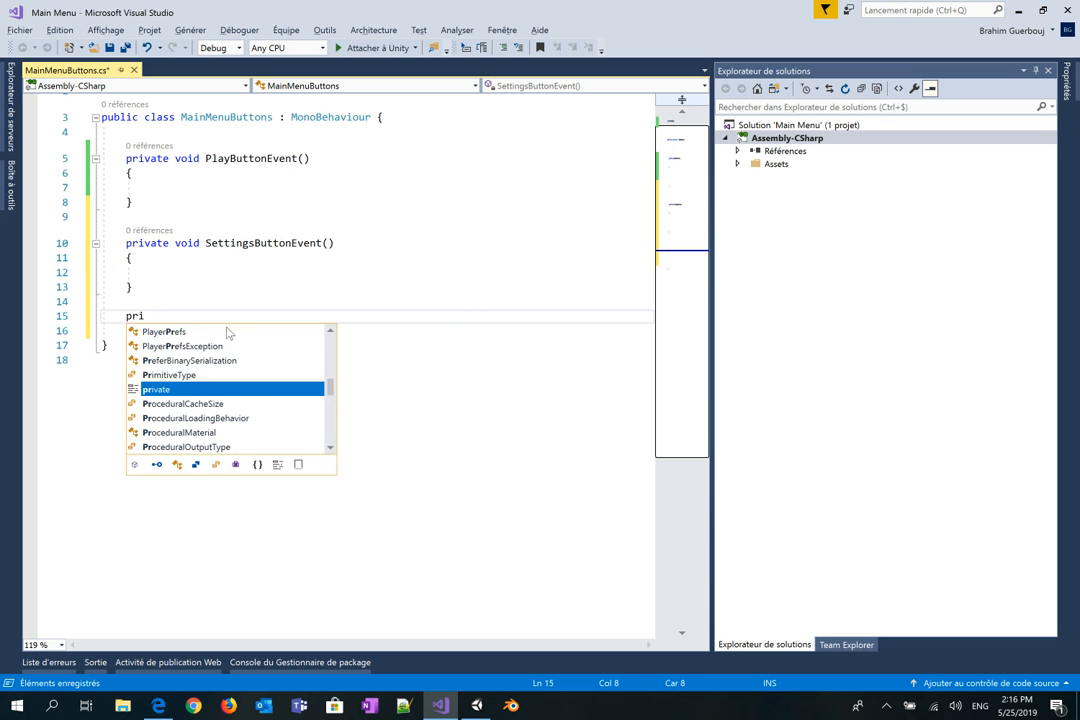
text(vate void )
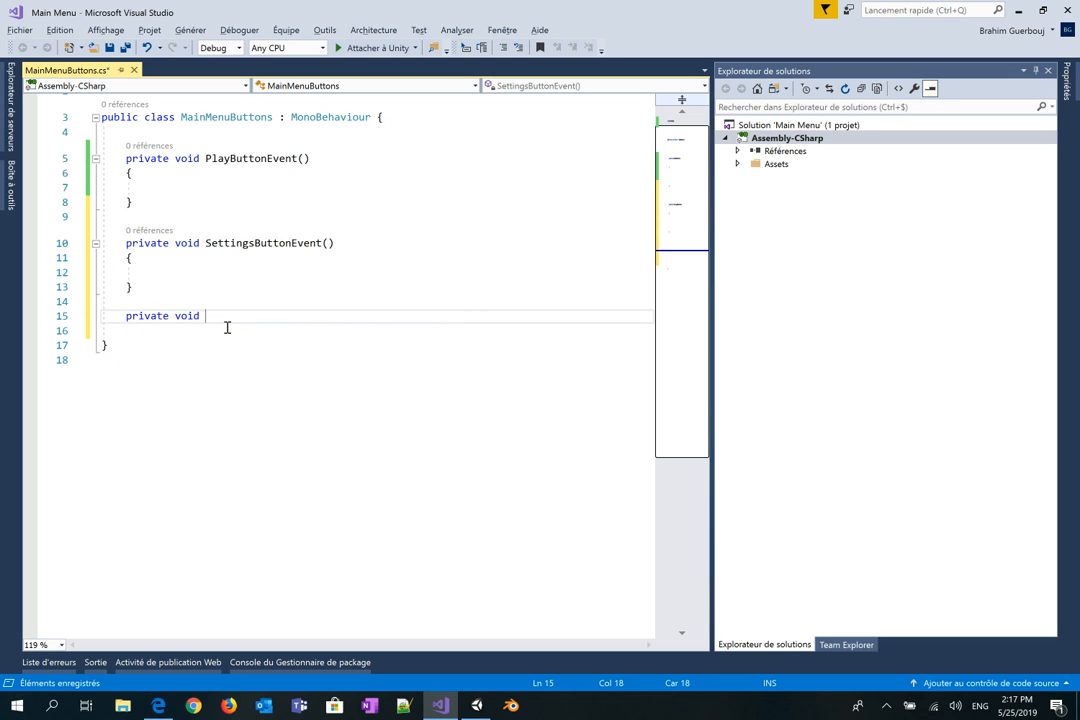
text(Exi)
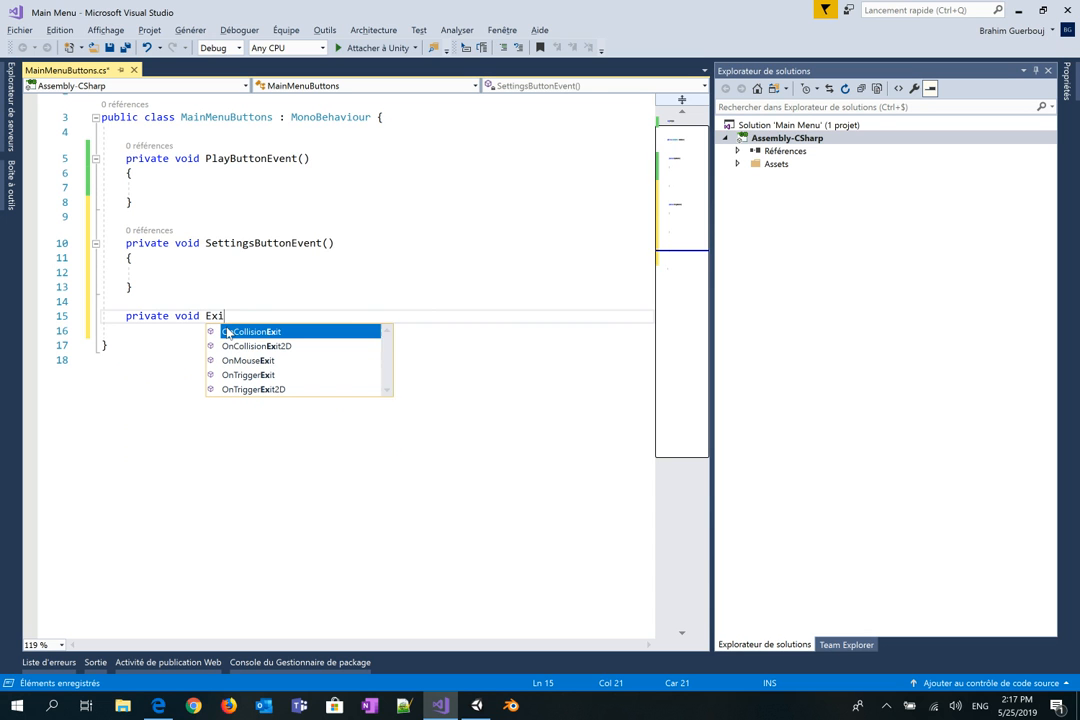
text(tButtonEvent())
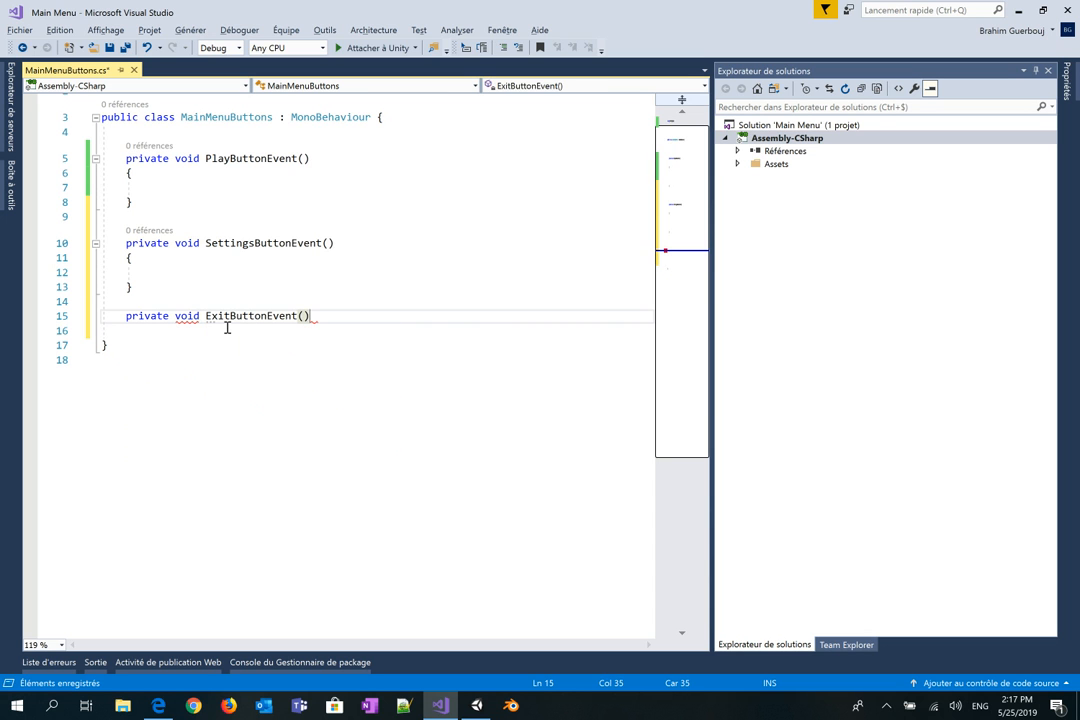
key(Return)
text({)
key(Return)
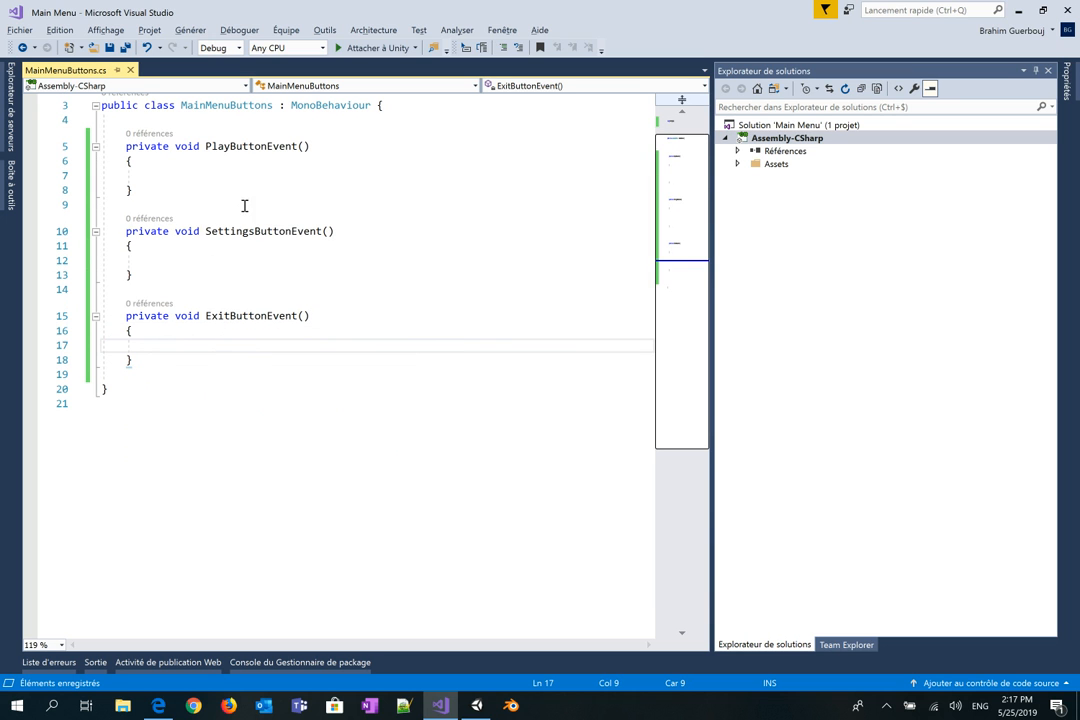
- Enter a scene manager reference in the PlayButtonEvent body and apply the quick fix SceneManager with using UnityEngine.SceneManagement
click(203, 175)
text(Scen)
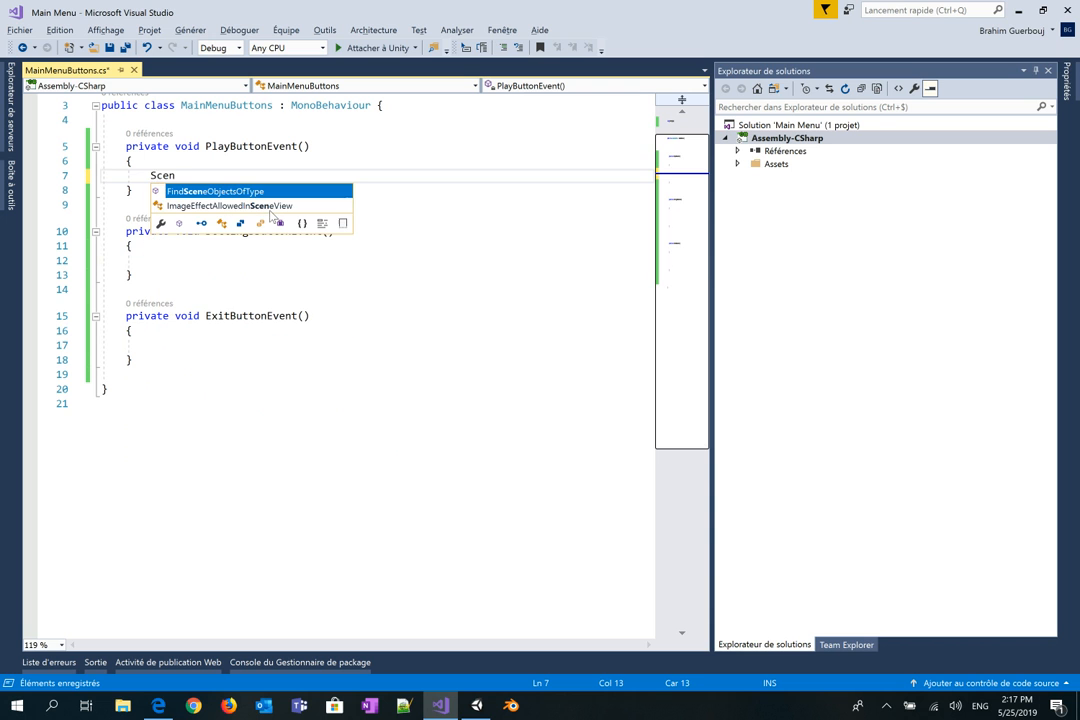
text(Manager)
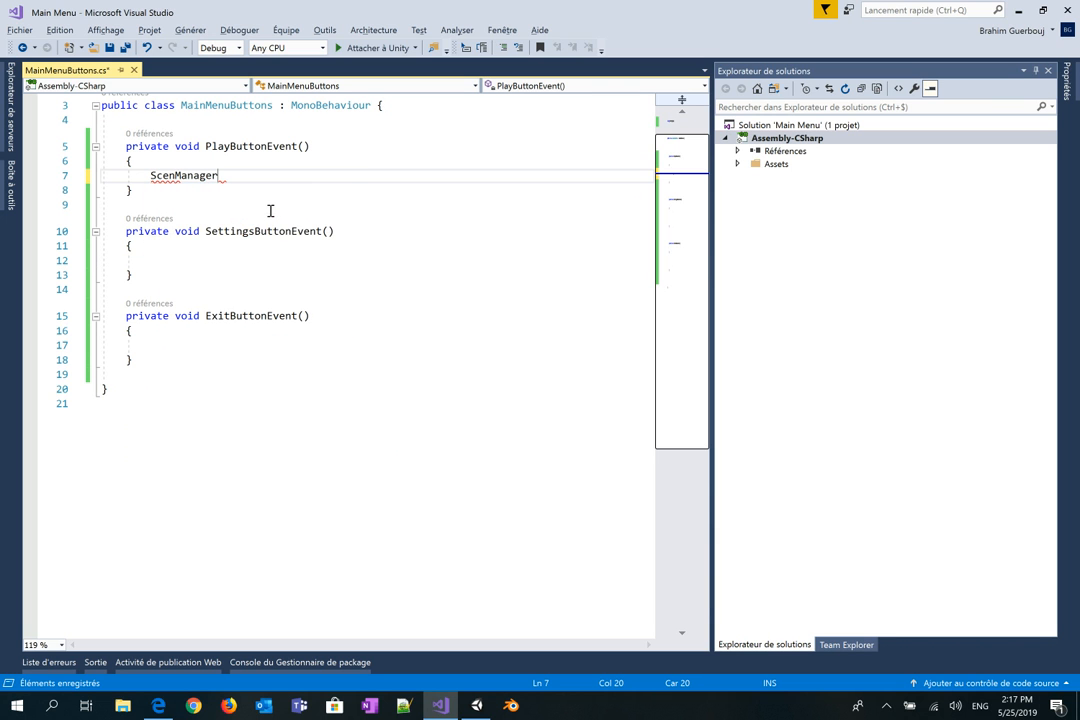
key(ctrl+period)
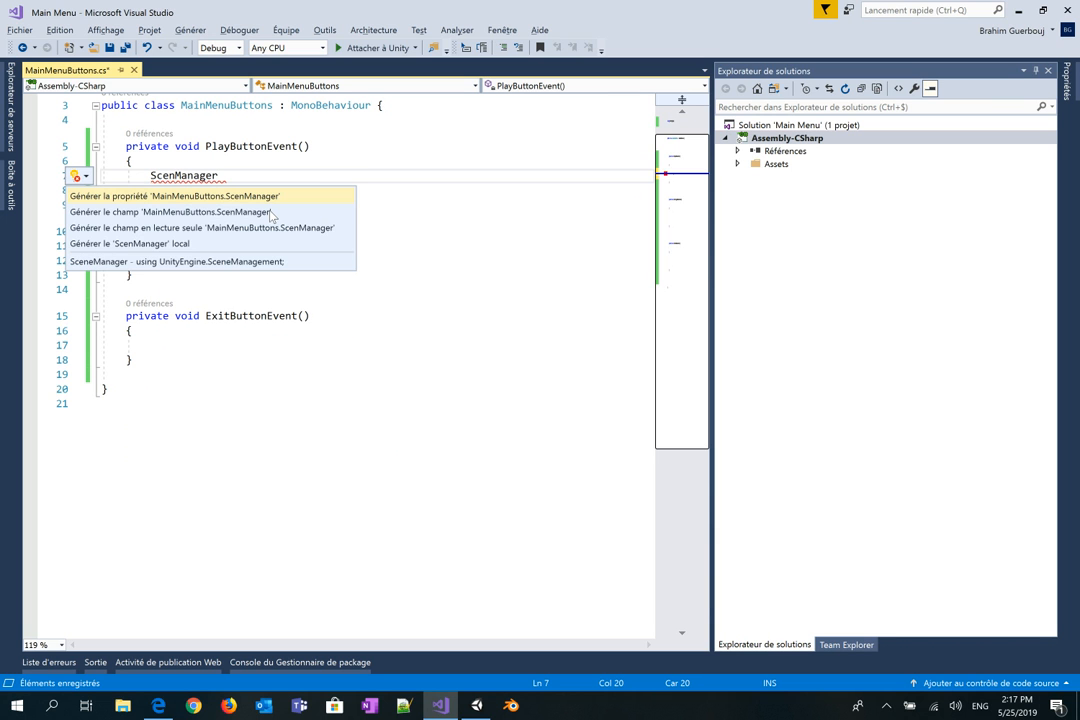
key(Down)
key(Down)
key(Down)
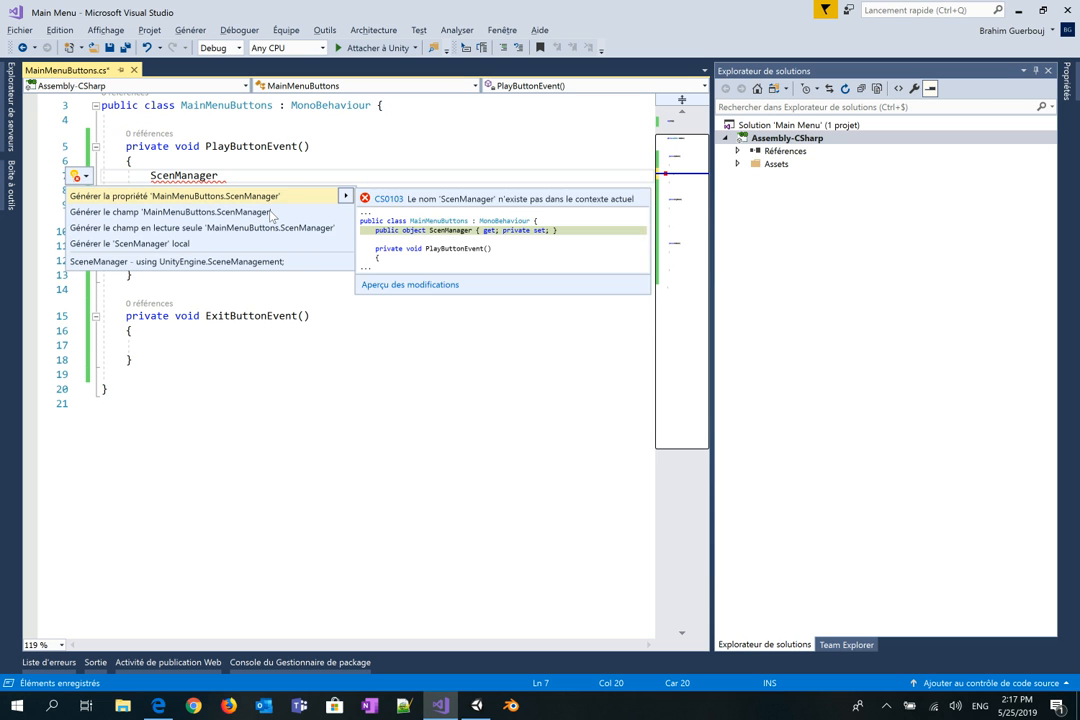
key(Down)
key(Down)
key(Down)
key(Down)
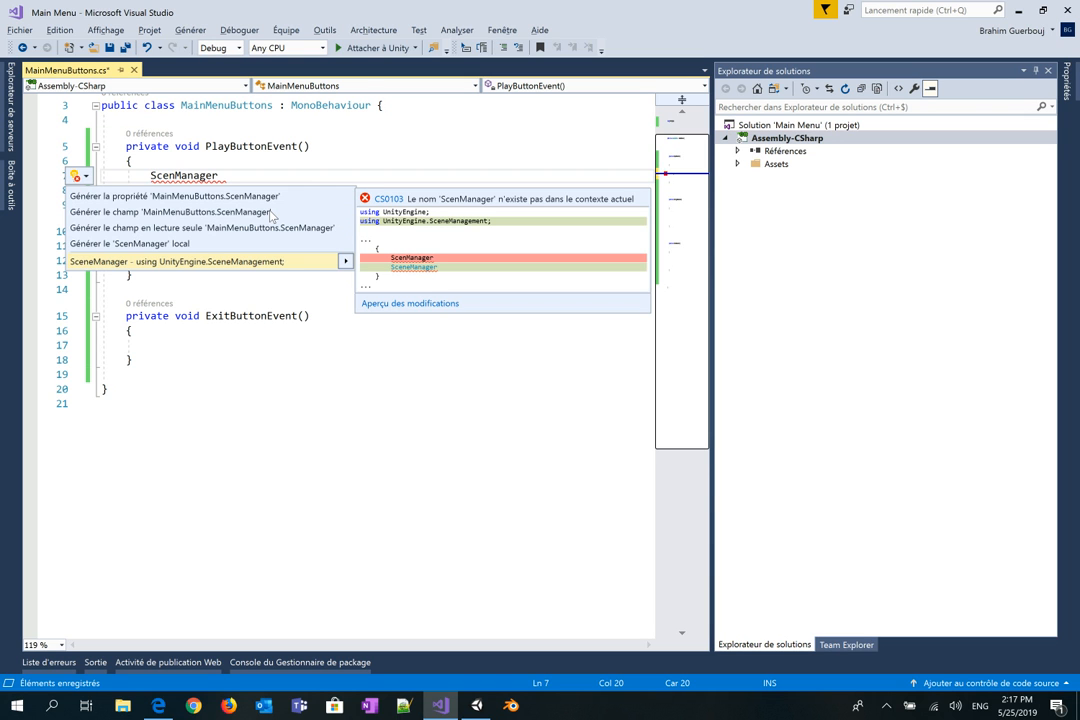
key(Return)
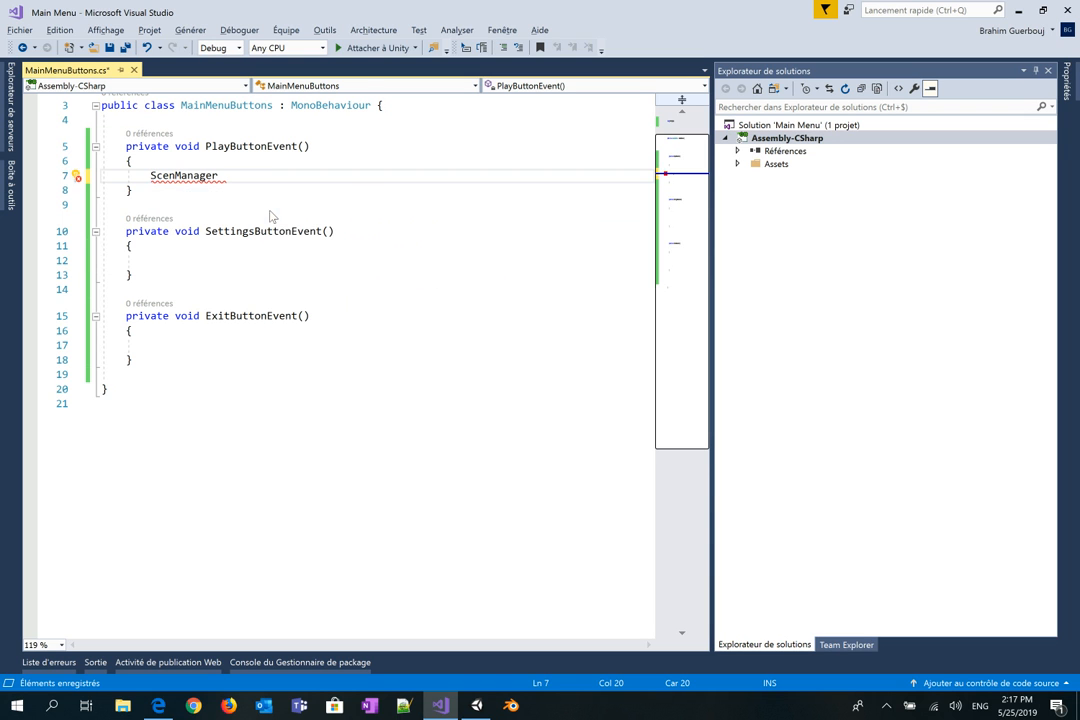
- Extend the SceneManager reference in PlayButtonEvent with a call to its LoadScene method
text(.)
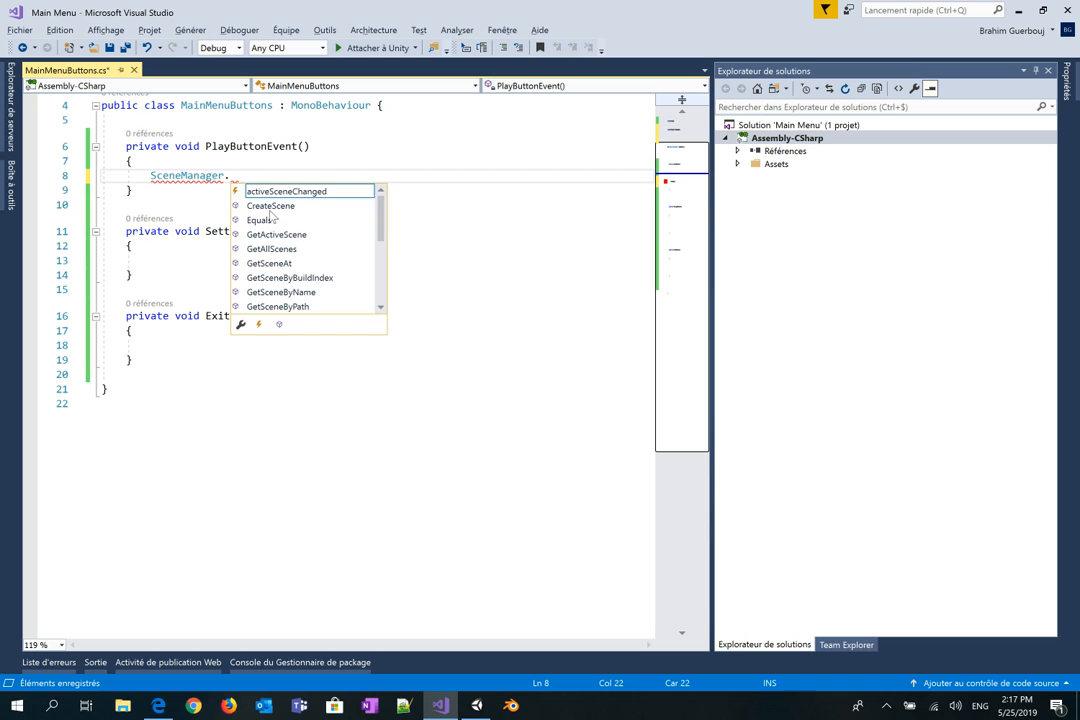
click(265, 219)
key(Down)
key(Down)
key(Down)
key(Down)
key(Down)
key(Down)
key(Down)
key(Down)
key(Down)
key(Down)
key(Up)
key(Up)
key(Up)
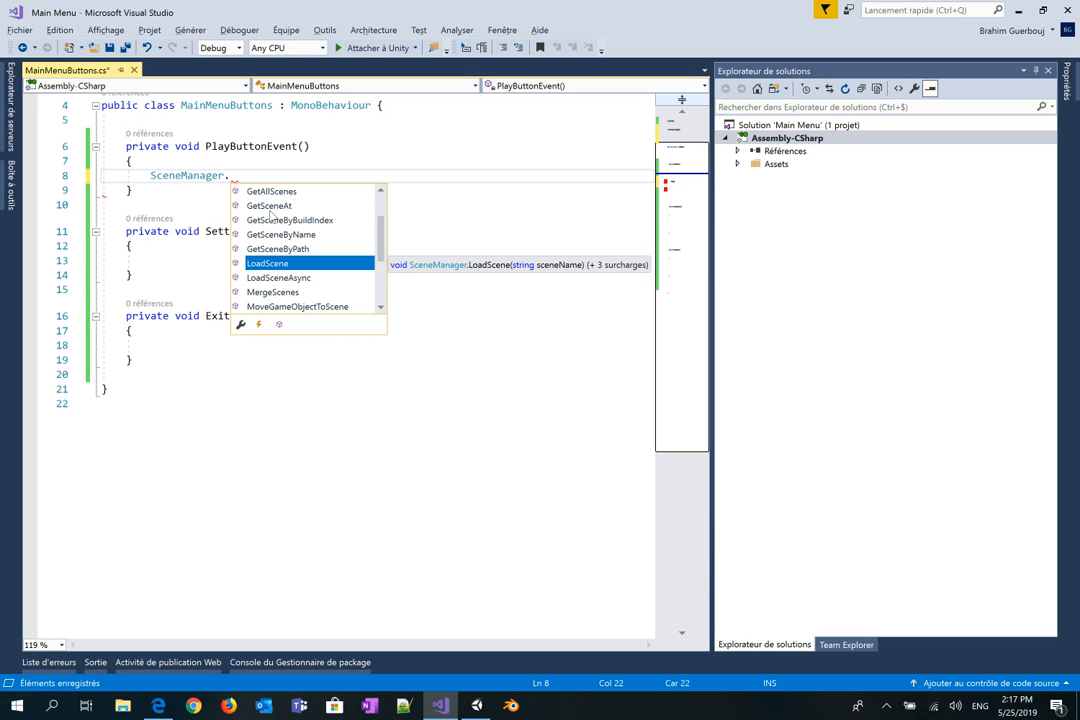
key(Tab)
text(()
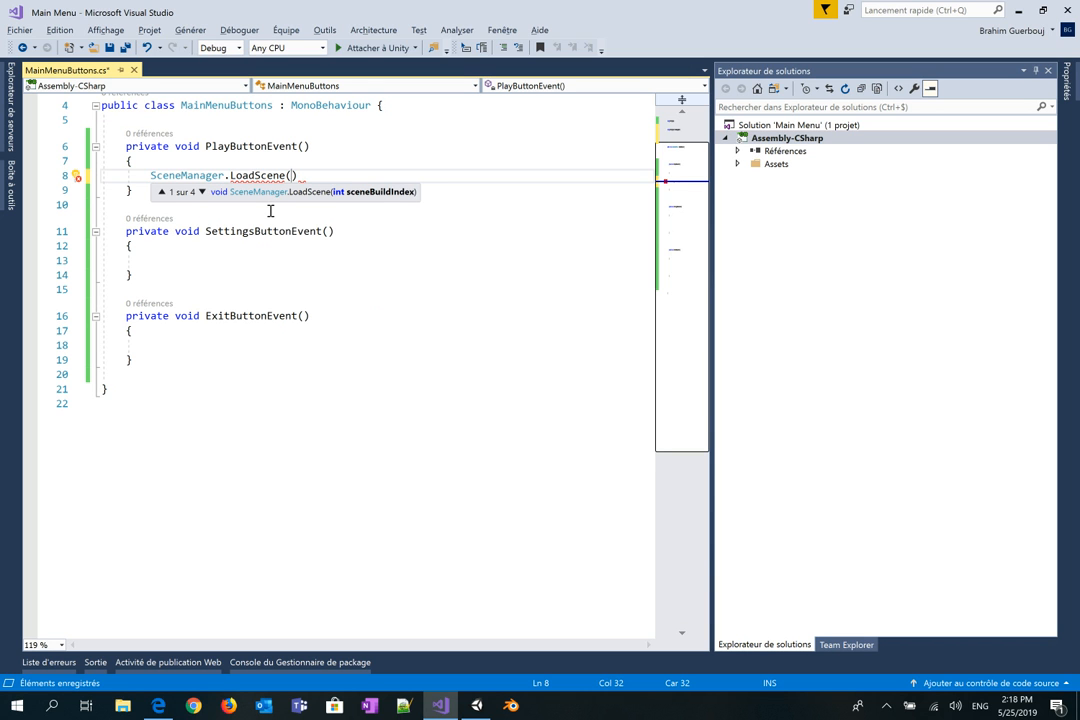
- Check the LoadScene overloads and the project's scene names, and complete the PlayButtonEvent call with the argument "MissionsScene"
key(Down)
key(Down)
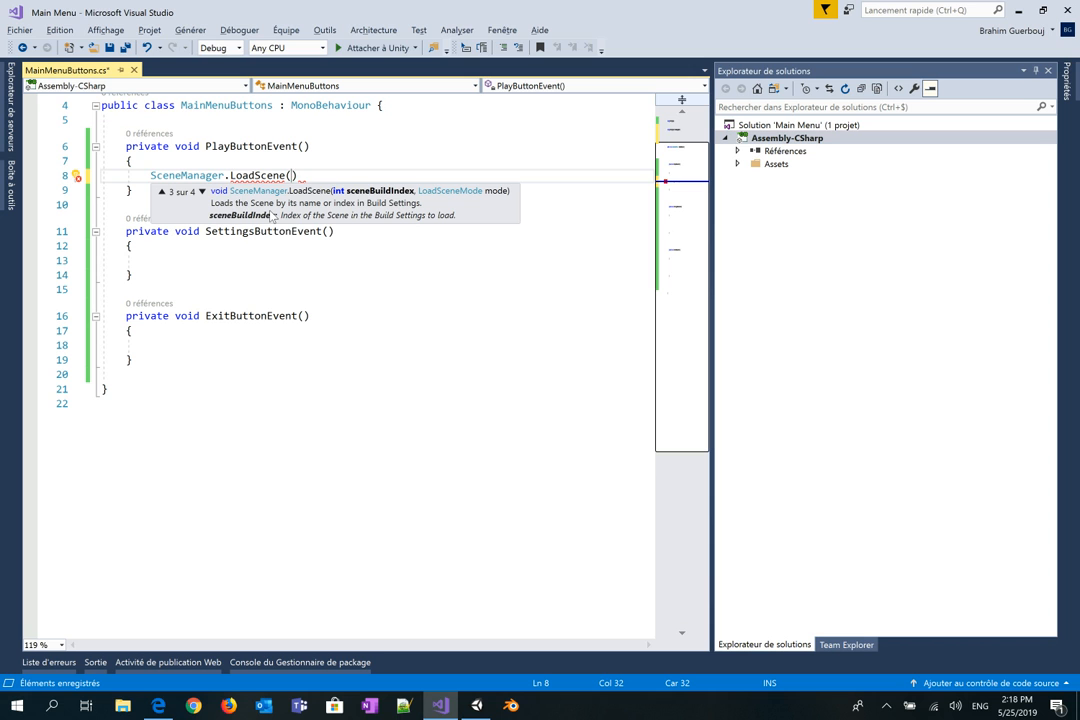
key(Down)
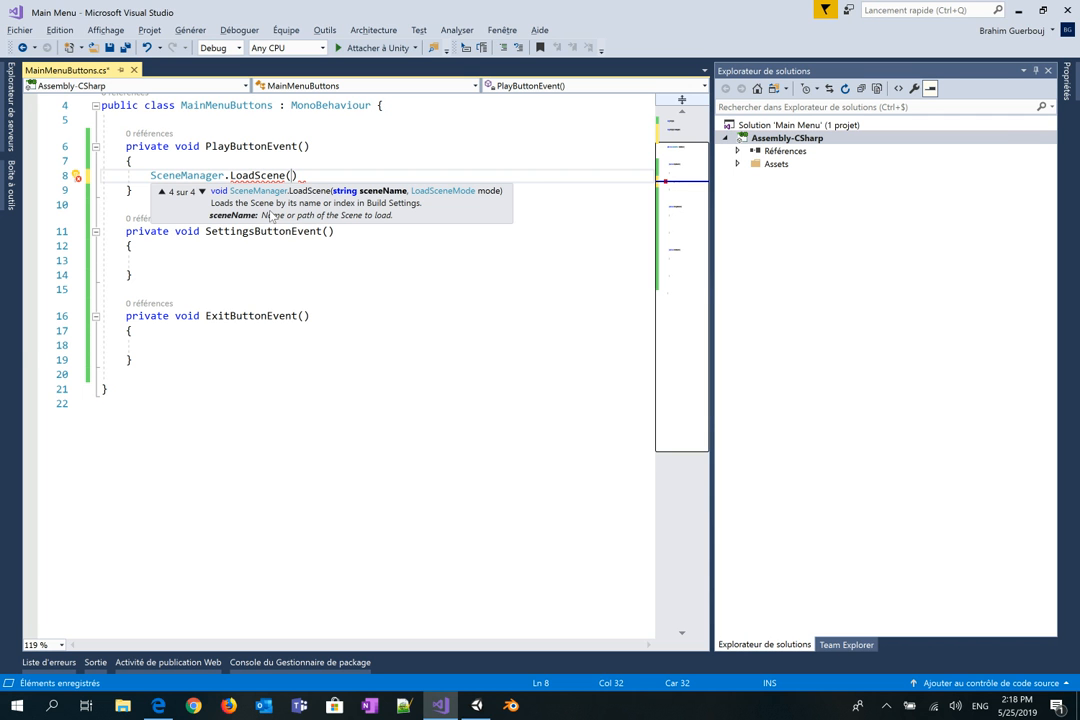
key(alt+Tab)
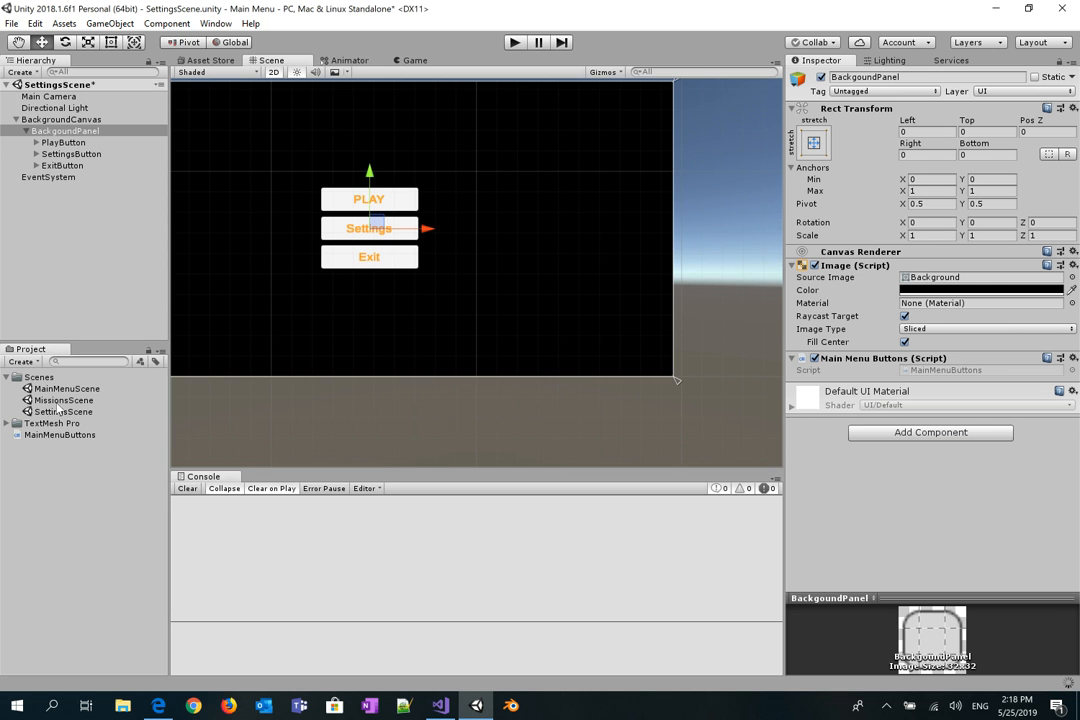
key(alt+Tab)
text(")
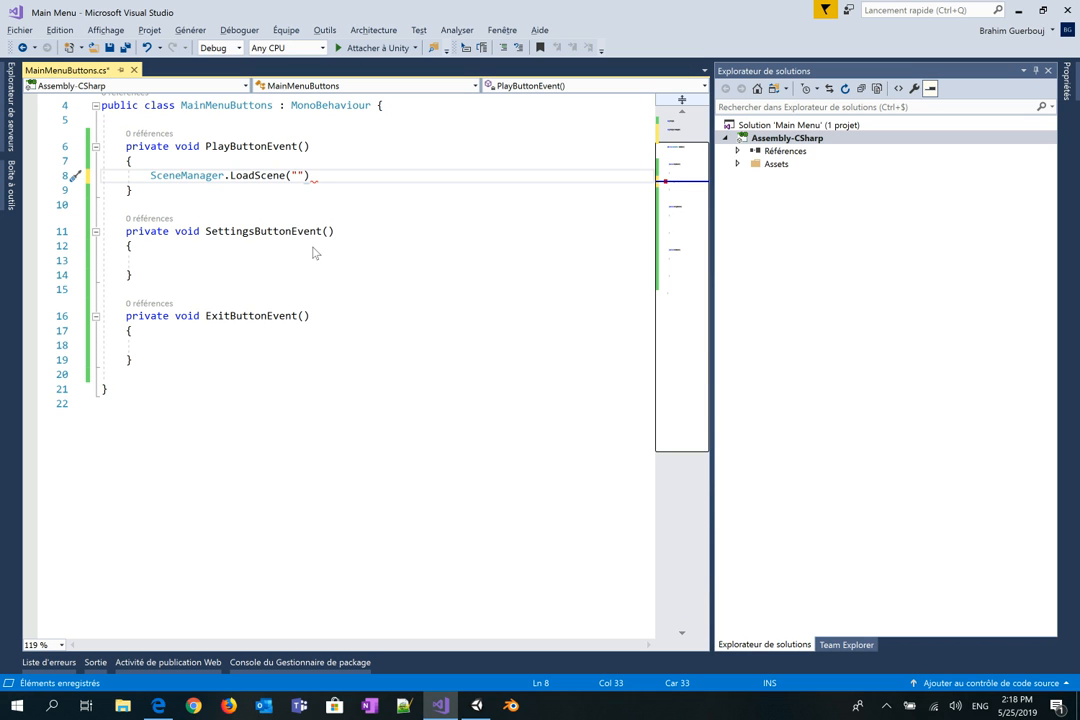
text(MissionsScene");)
- Copy the LoadScene line from PlayButtonEvent into the SettingsButtonEvent body and remove the surplus characters after it
key(ctrl+c)
key(Down)
key(Down)
key(Down)
key(Down)
key(Down)
key(ctrl+v)
key(BackSpace)
key(BackSpace)
key(BackSpace)
- Change the scene name loaded in SettingsButtonEvent to "SettingsScene" and save the script
key(Left)
key(Left)
key(Left)
key(Left)
key(Left)
key(Left)
key(Left)
key(Left)
key(shift+Left)
key(shift+Left)
key(shift+Left)
key(shift+Left)
key(shift+Left)
key(shift+Left)
key(shift+Left)
key(shift+Left)
text(See)
key(BackSpace)
text(tting)
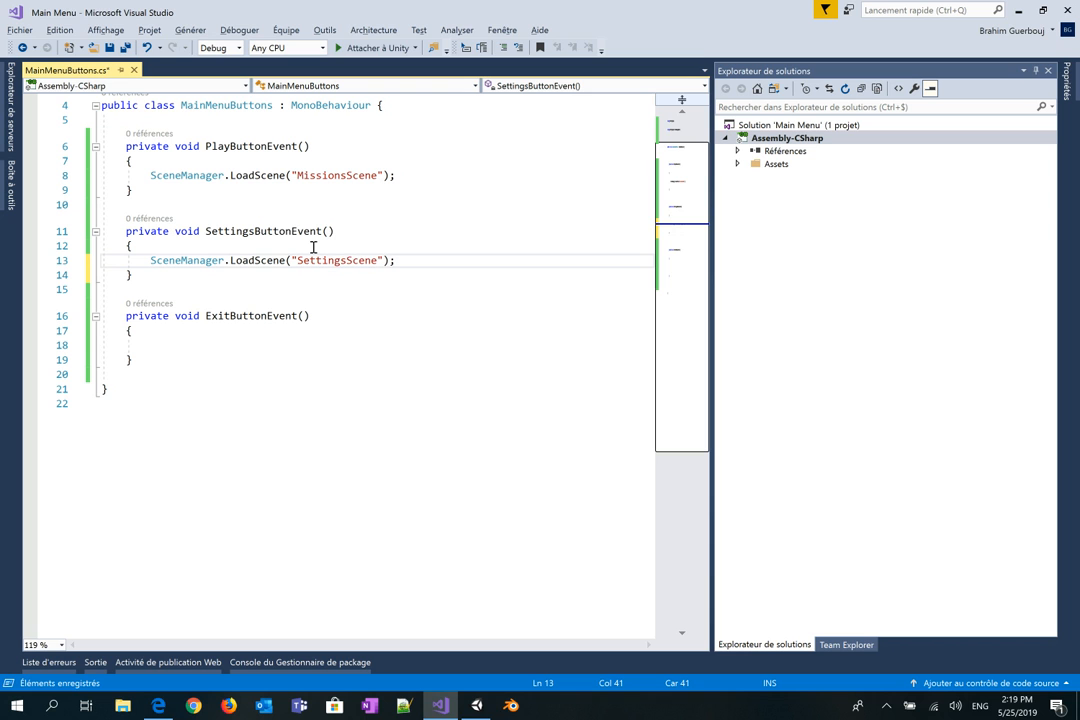
text(s)
key(ctrl+s)
- Write the statement Application.Quit(); in the ExitButtonEvent body
key(Down)
key(Down)
key(Down)
key(Down)
key(Down)
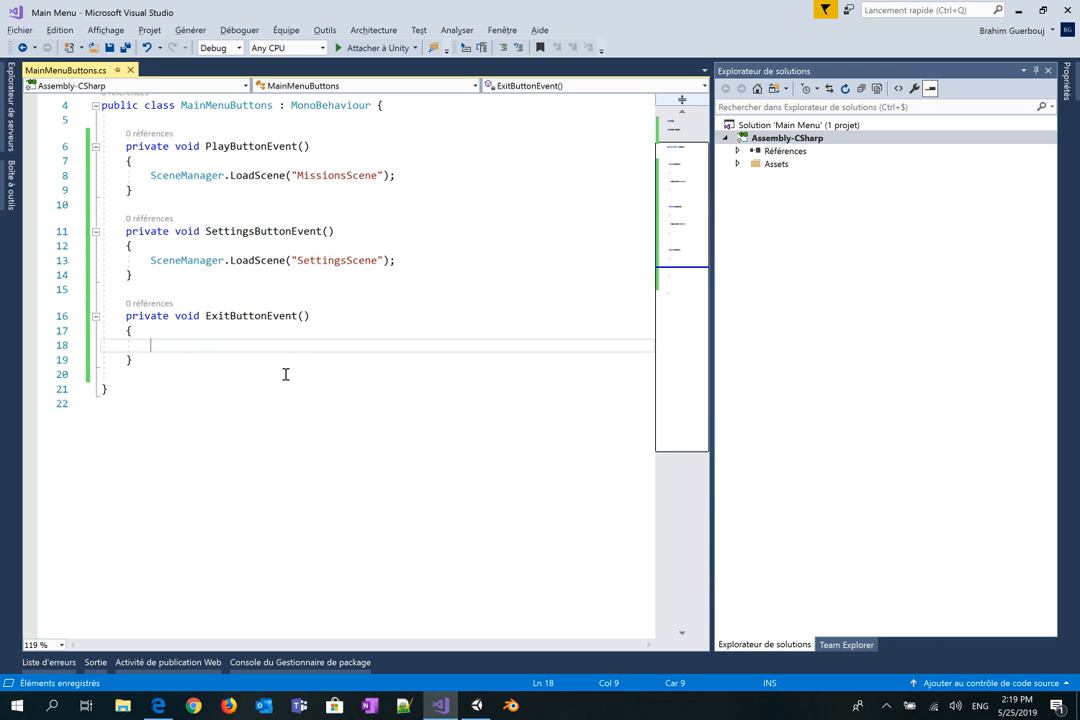
text(App)
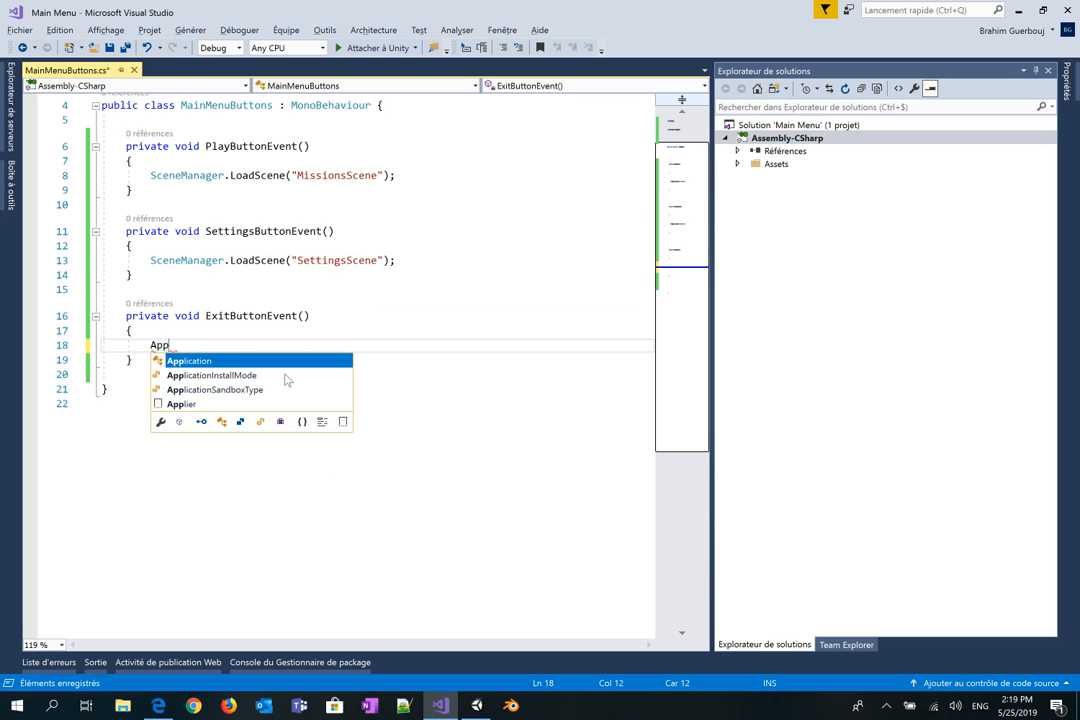
key(Tab)
text(.)
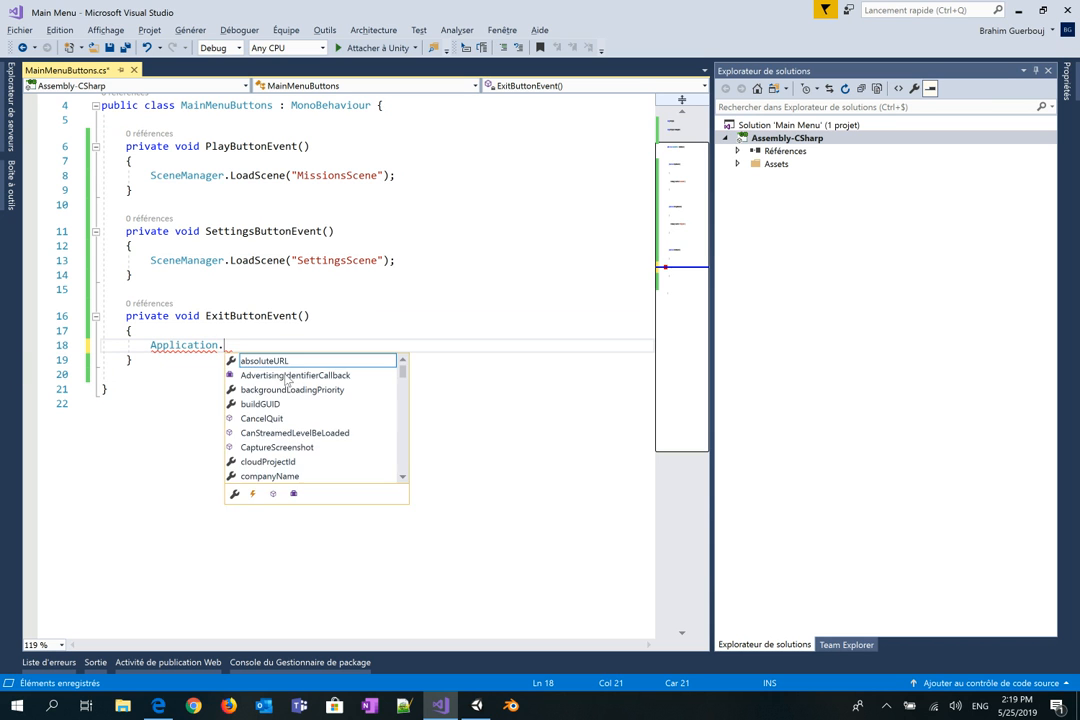
text(Qui)
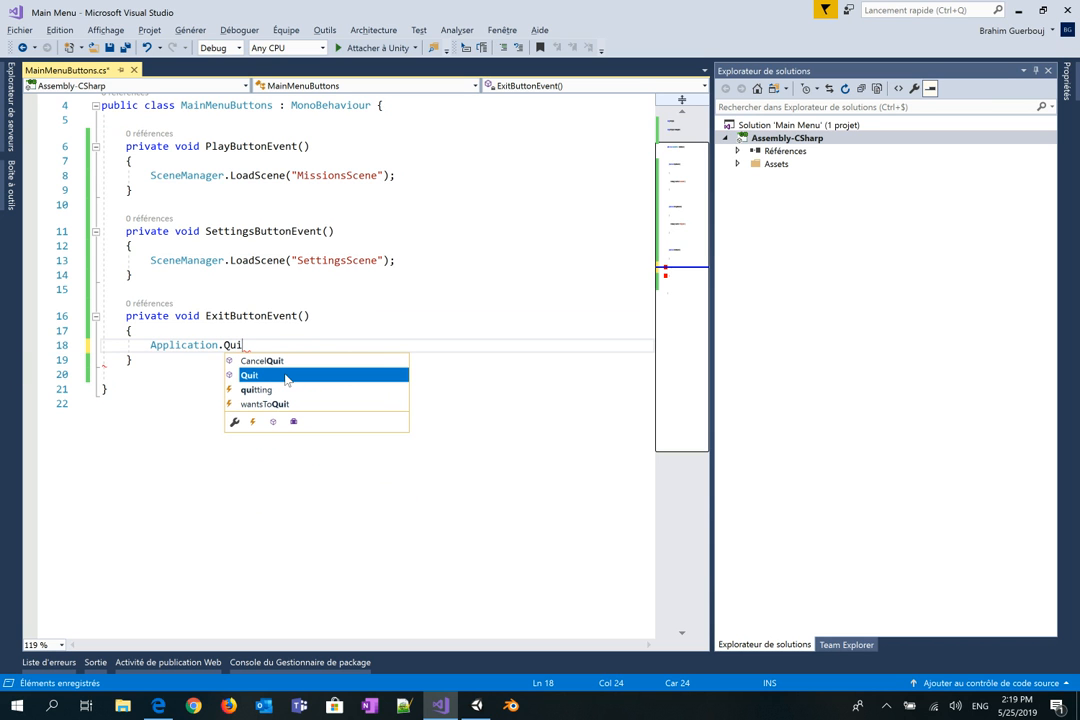
text(t();)
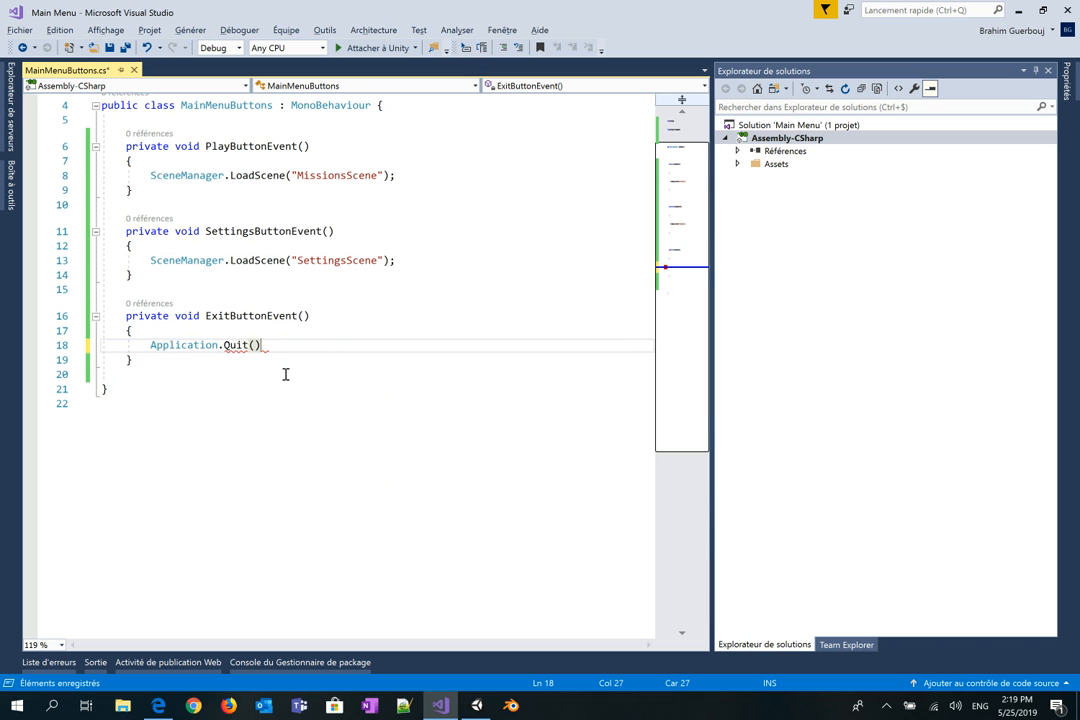
scroll(285, 374, up, 1)
- Switch to Unity, add an On Click entry to PlayButton and assign BackgoundPanel as its target object
key(alt+Tab)
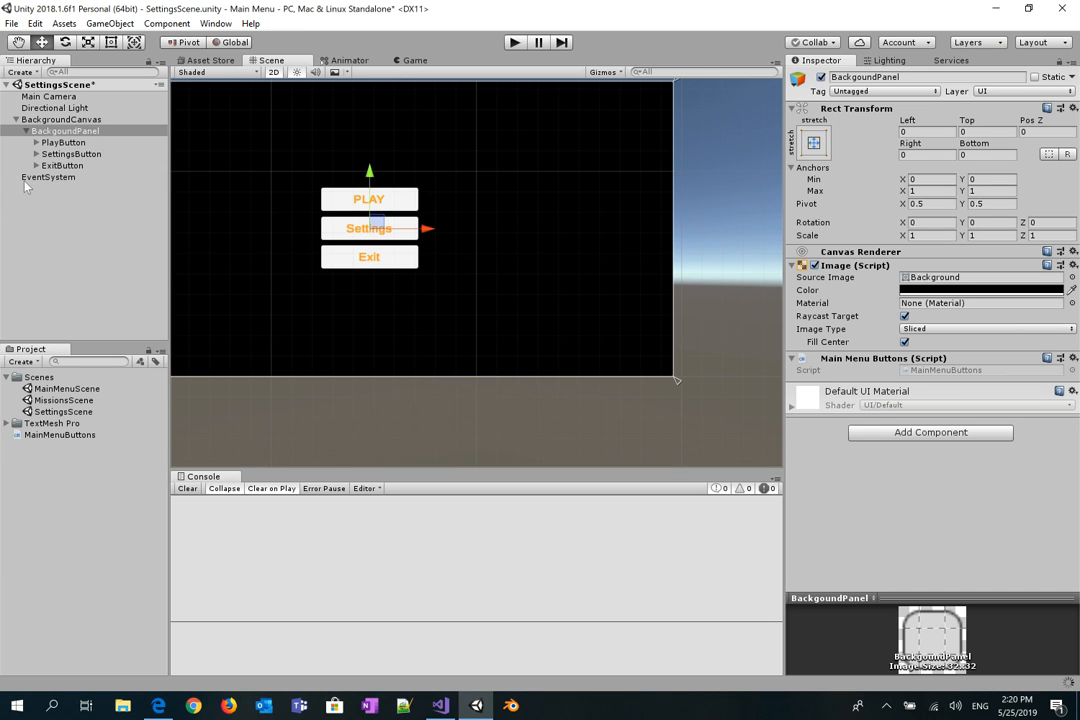
click(62, 132)
click(80, 131)
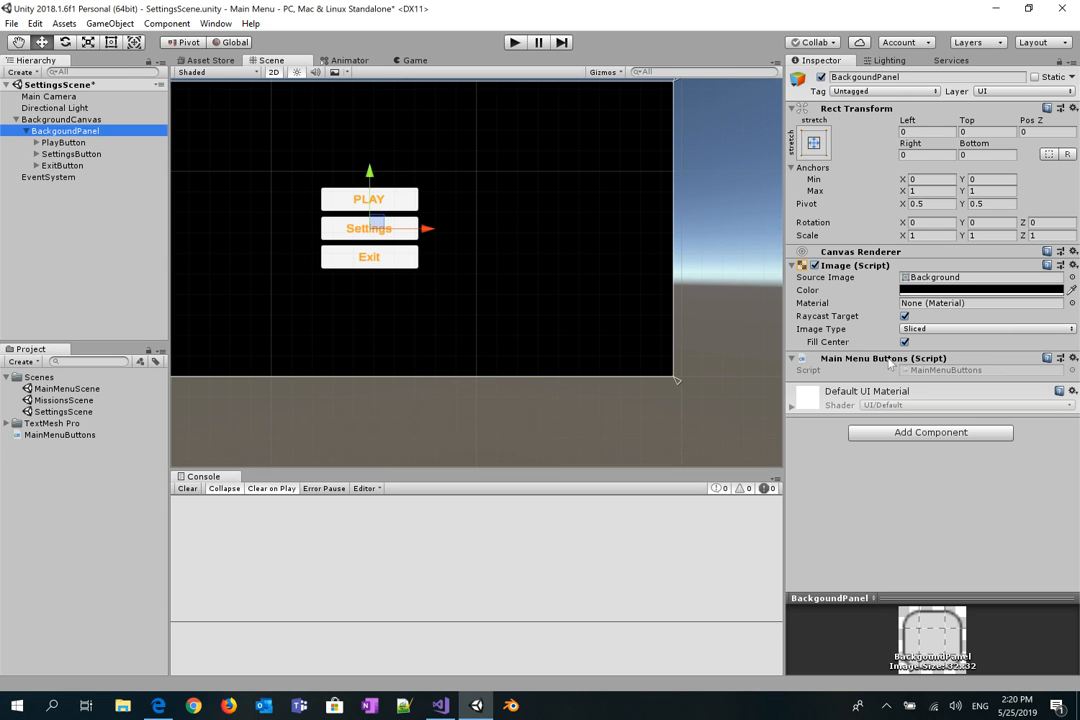
click(66, 143)
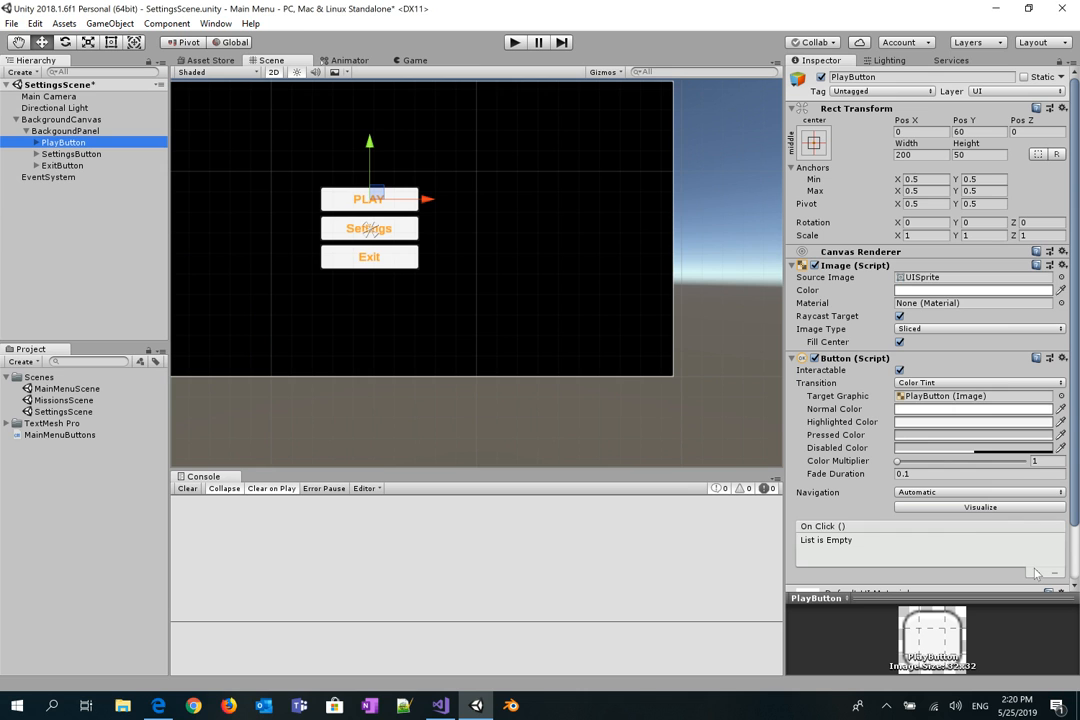
click(1036, 570)
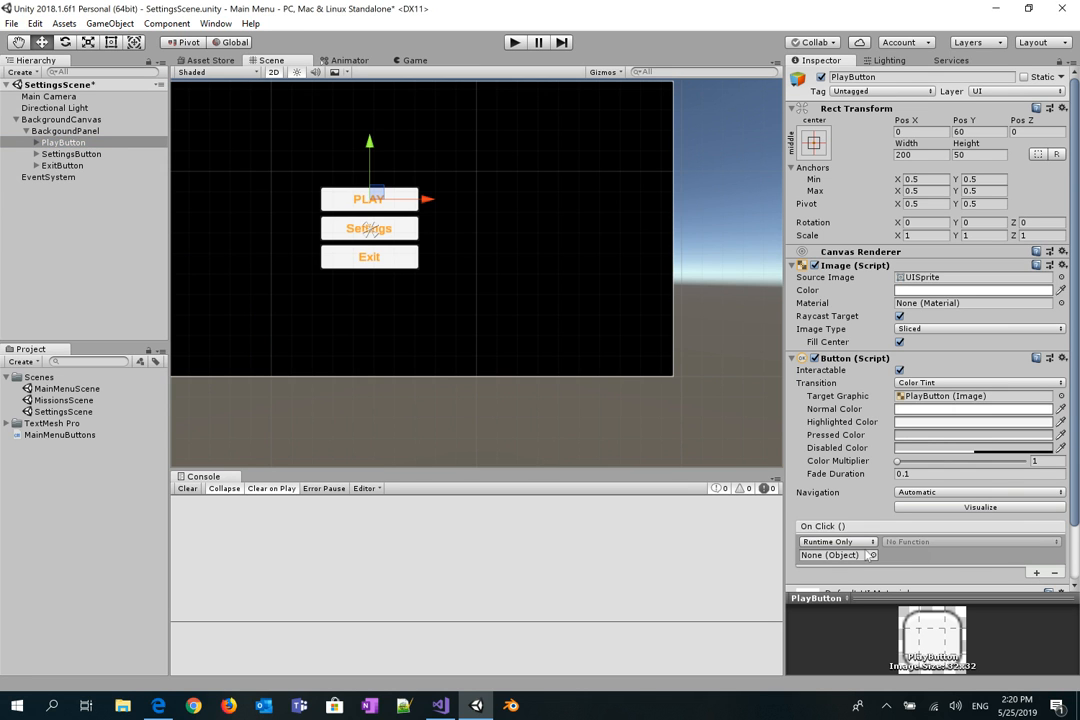
click(836, 541)
click(832, 591)
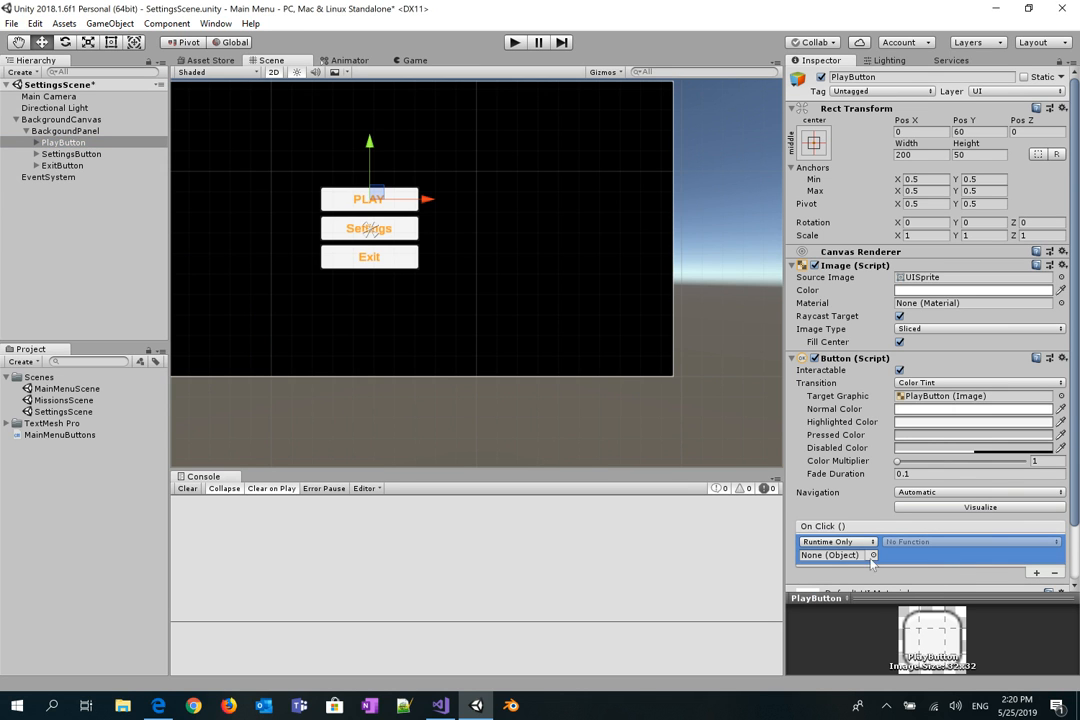
drag(62, 135, 820, 557)
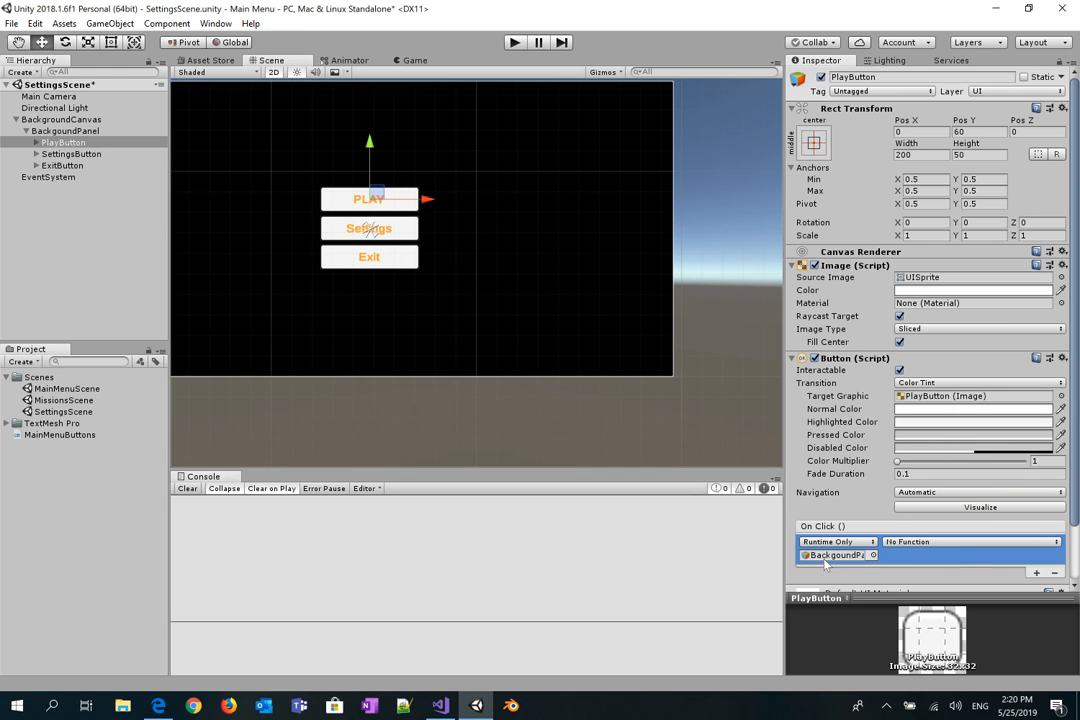
- Look through the MainMenuButtons functions offered for PlayButton's On Click entry
click(975, 543)
mouse_move(973, 596)
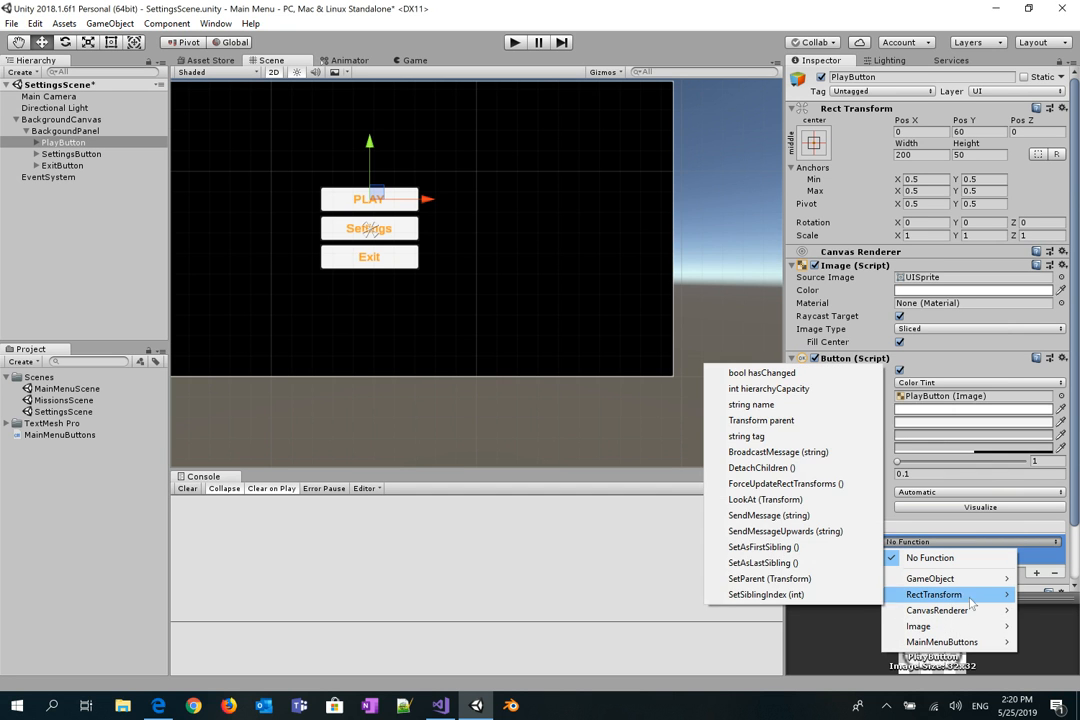
mouse_move(965, 642)
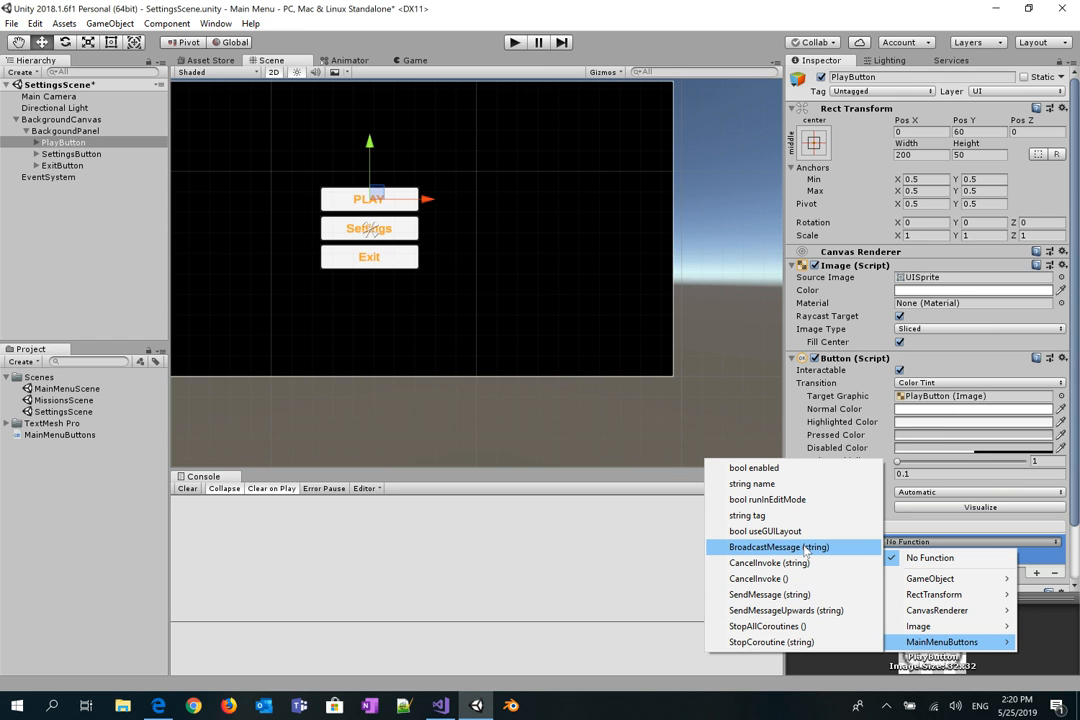
click(1000, 568)
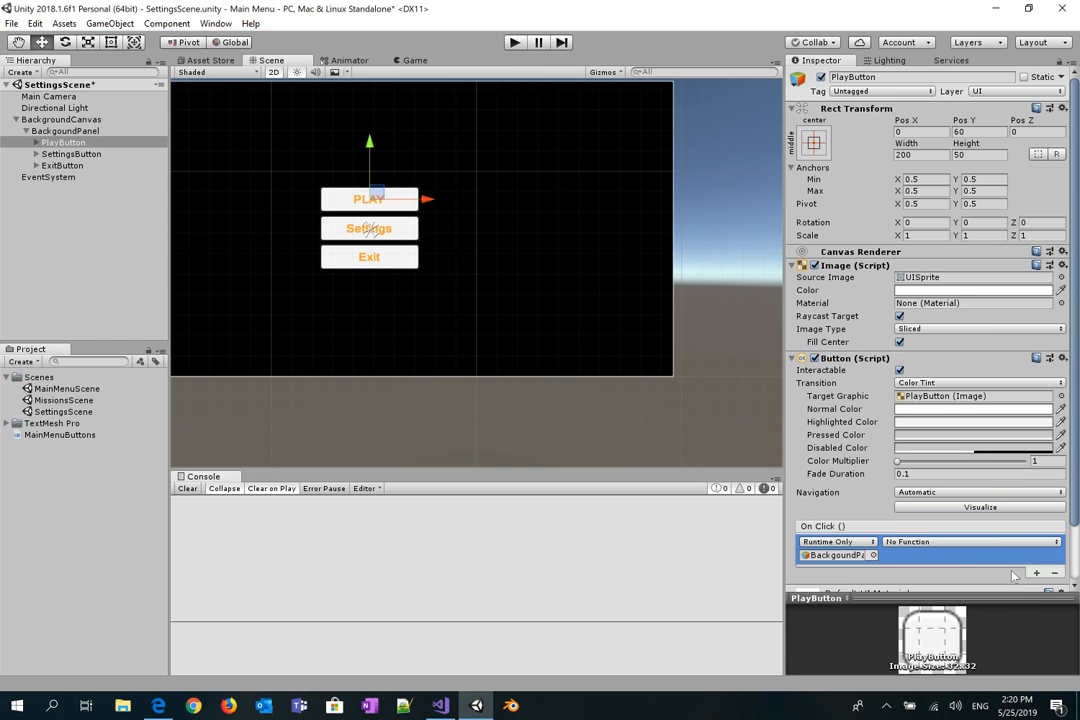
click(955, 543)
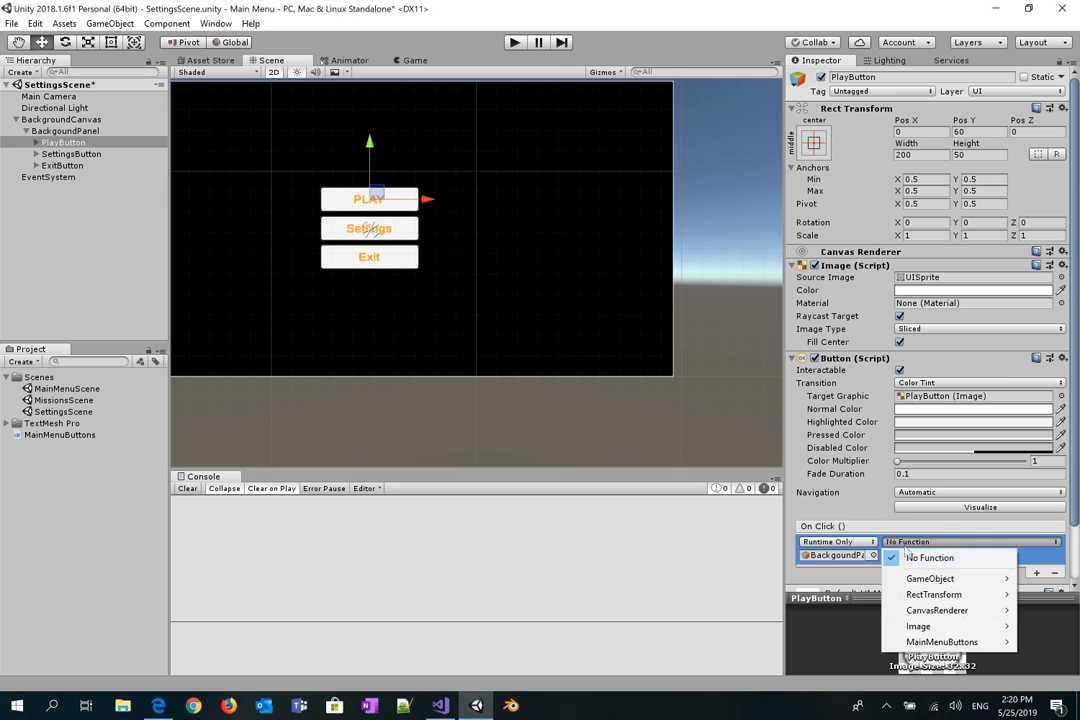
click(673, 571)
- Switch to Visual Studio and change PlayButtonEvent and SettingsButtonEvent from private to public
key(alt+Tab)
text(public void PlayButtonEvent()
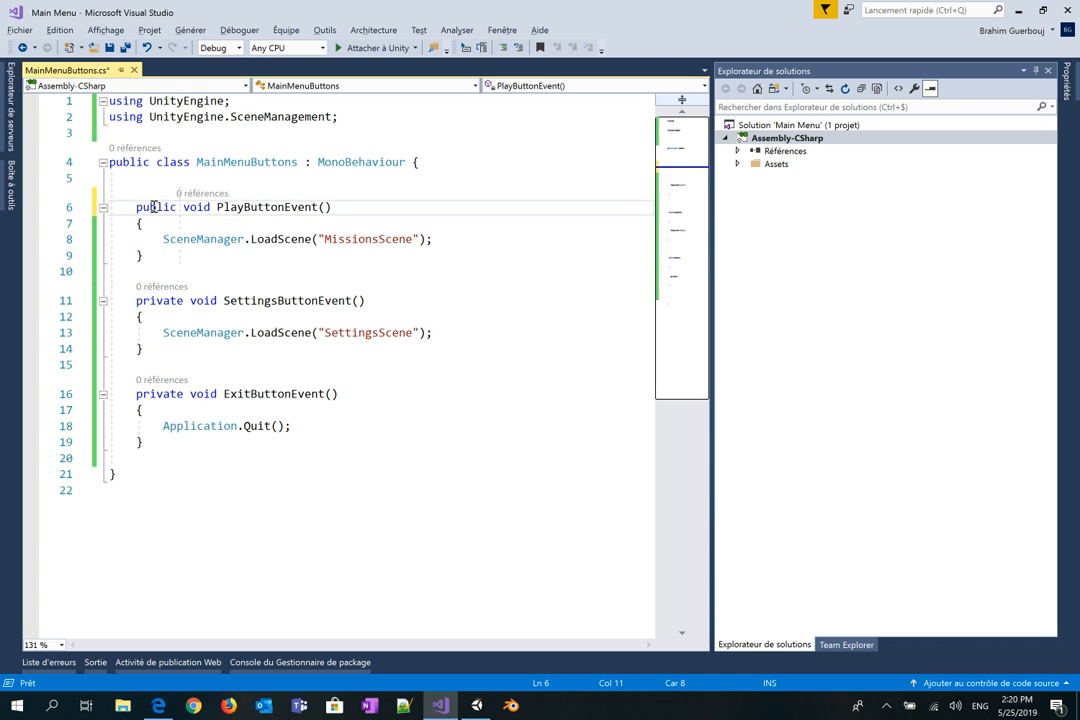
key(Down)
key(Down)
key(Down)
key(Down)
key(Down)
key(Down)
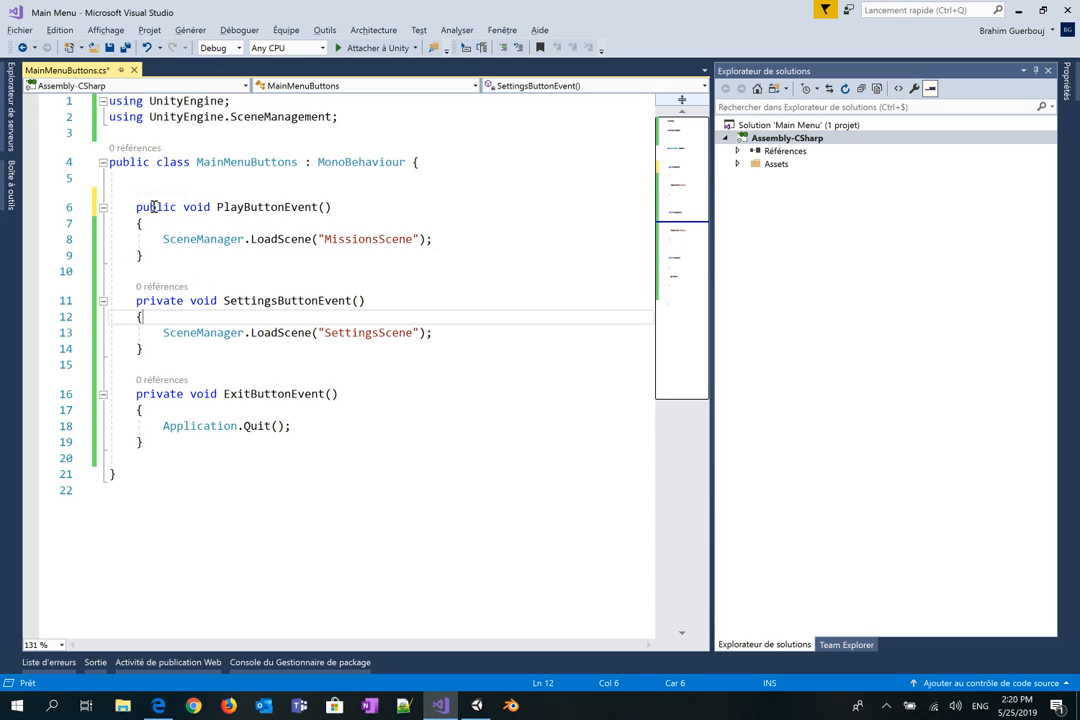
key(Up)
key(Right)
key(shift+Left)
key(shift+Left)
key(shift+Left)
key(shift+Left)
key(shift+Left)
key(shift+Left)
key(shift+Left)
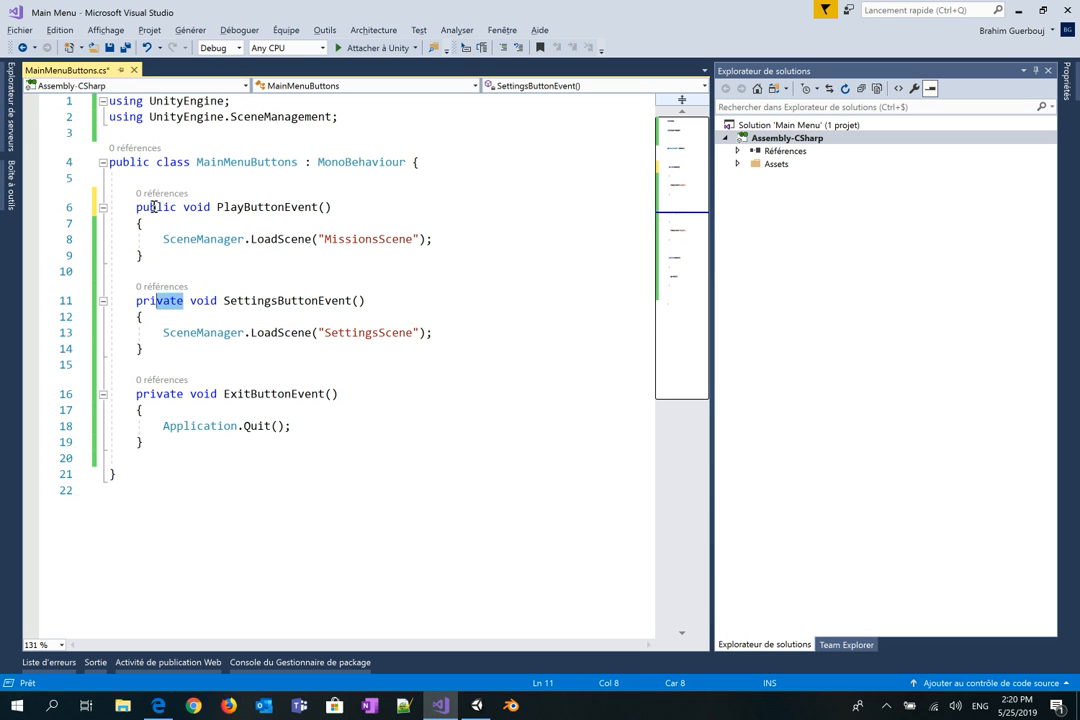
text(public)
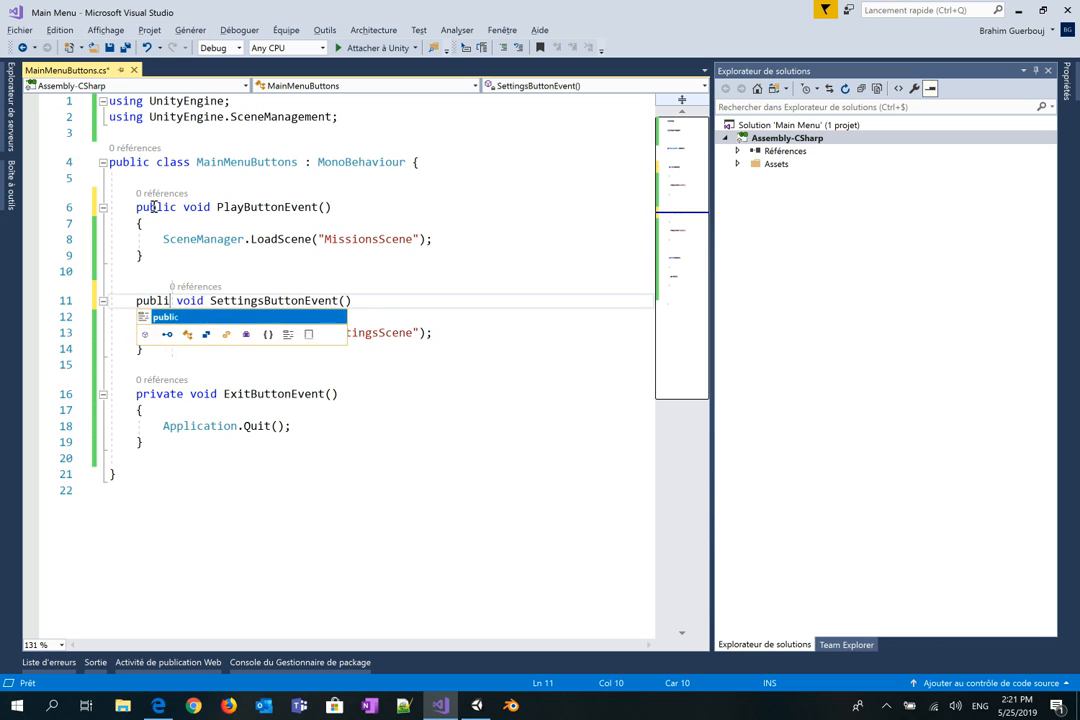
- Change ExitButtonEvent from private to public and save the script
key(Down)
key(Down)
key(Down)
key(Down)
key(Down)
key(shift+Right)
key(shift+Right)
key(shift+Right)
key(shift+Right)
key(shift+Right)
key(shift+Right)
key(BackSpace)
text(ublic)
key(ctrl+s)
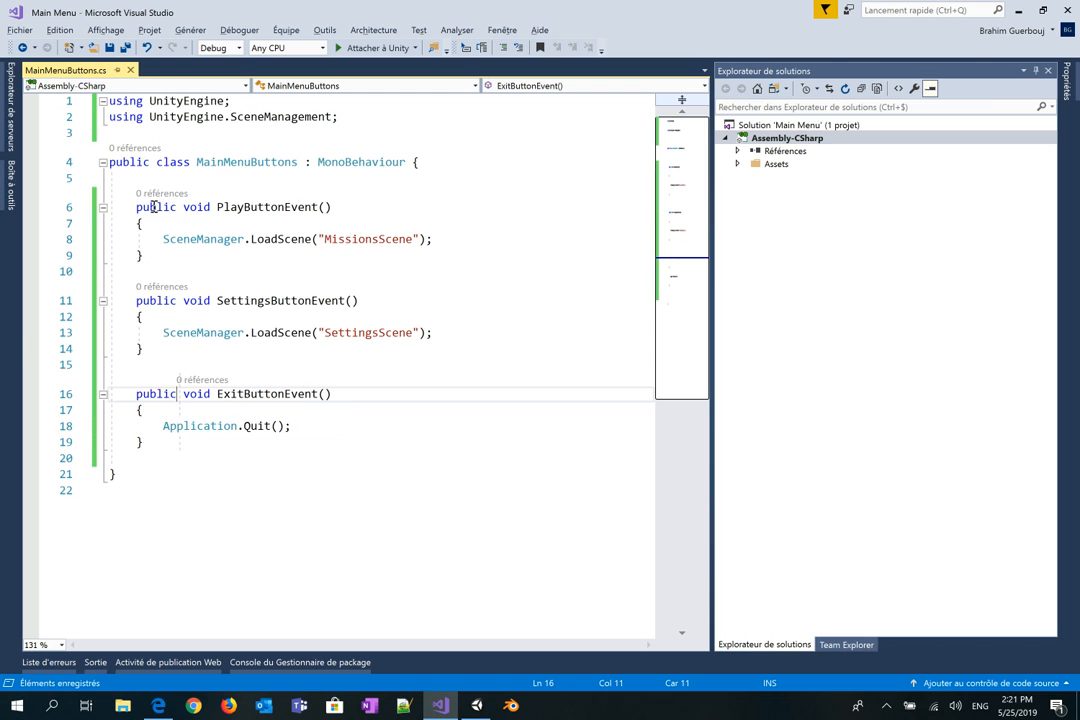
- Switch to Unity, set PlayButton's On Click function to MainMenuButtons.PlayButtonEvent and save the scene
key(alt+Tab)
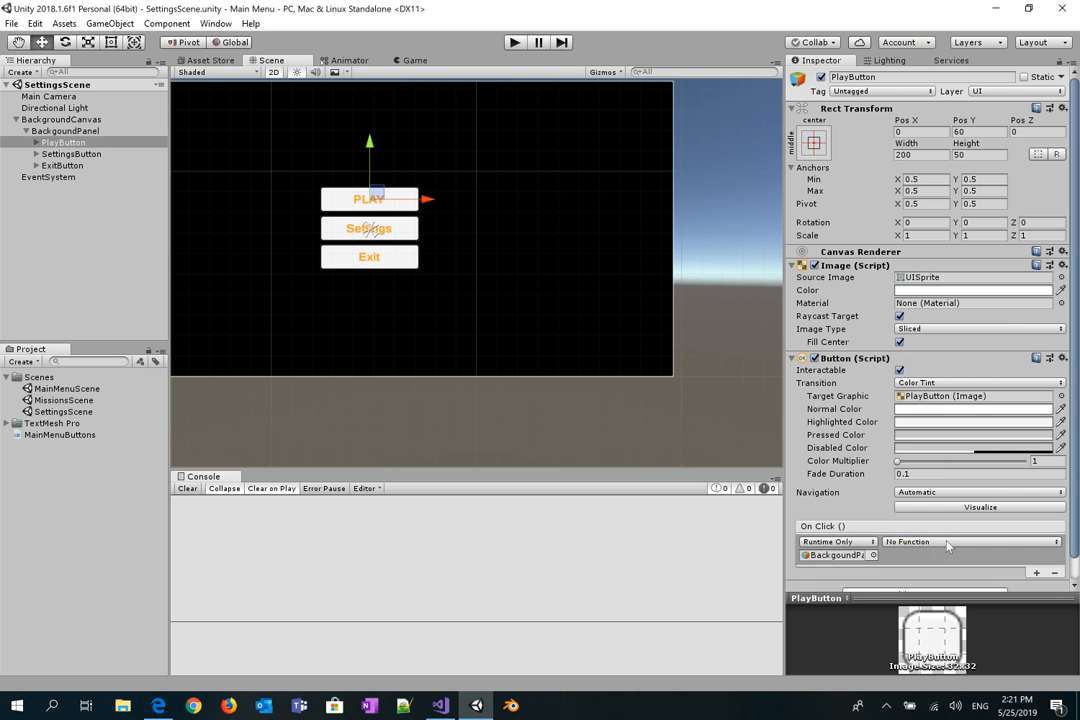
click(948, 545)
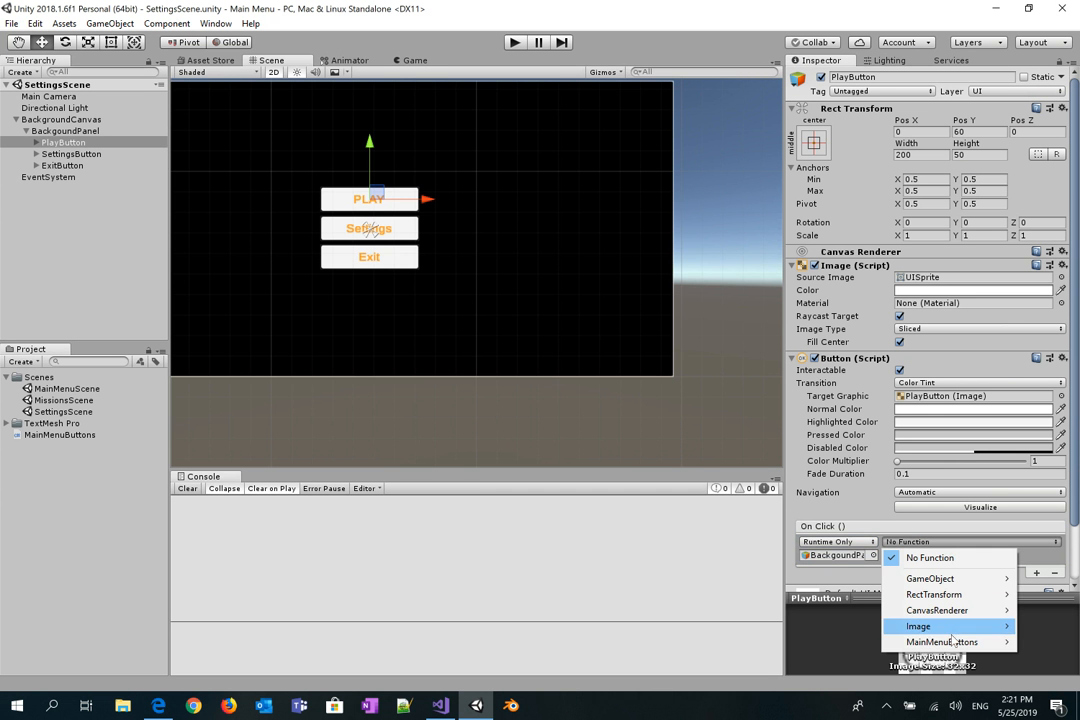
mouse_move(950, 641)
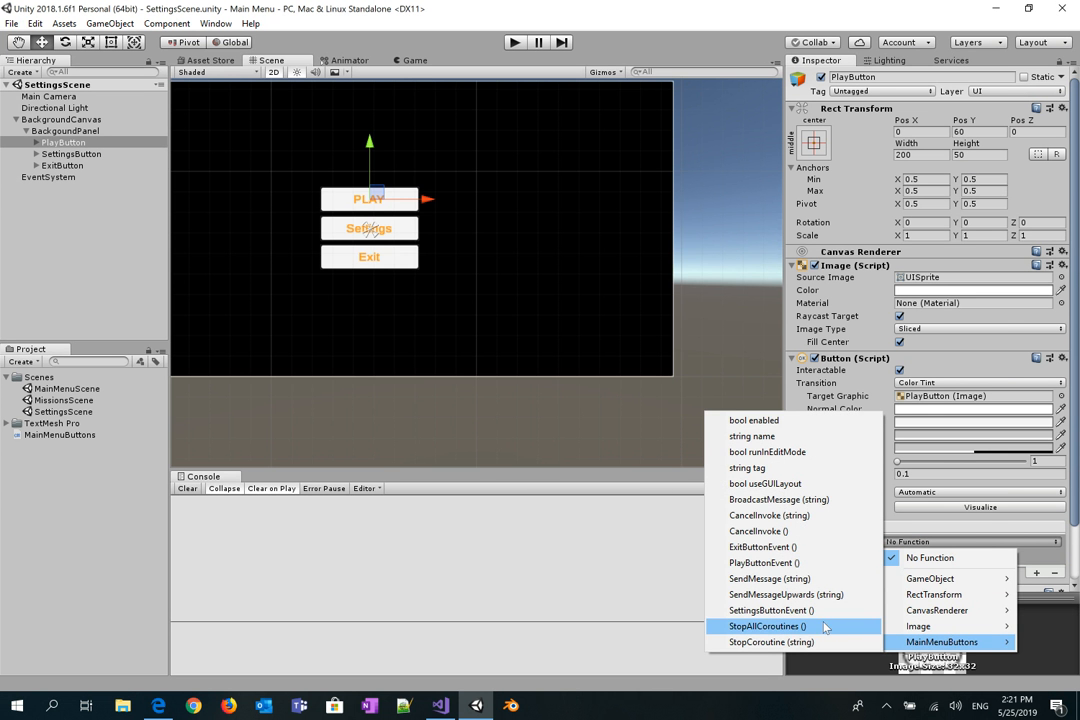
click(792, 564)
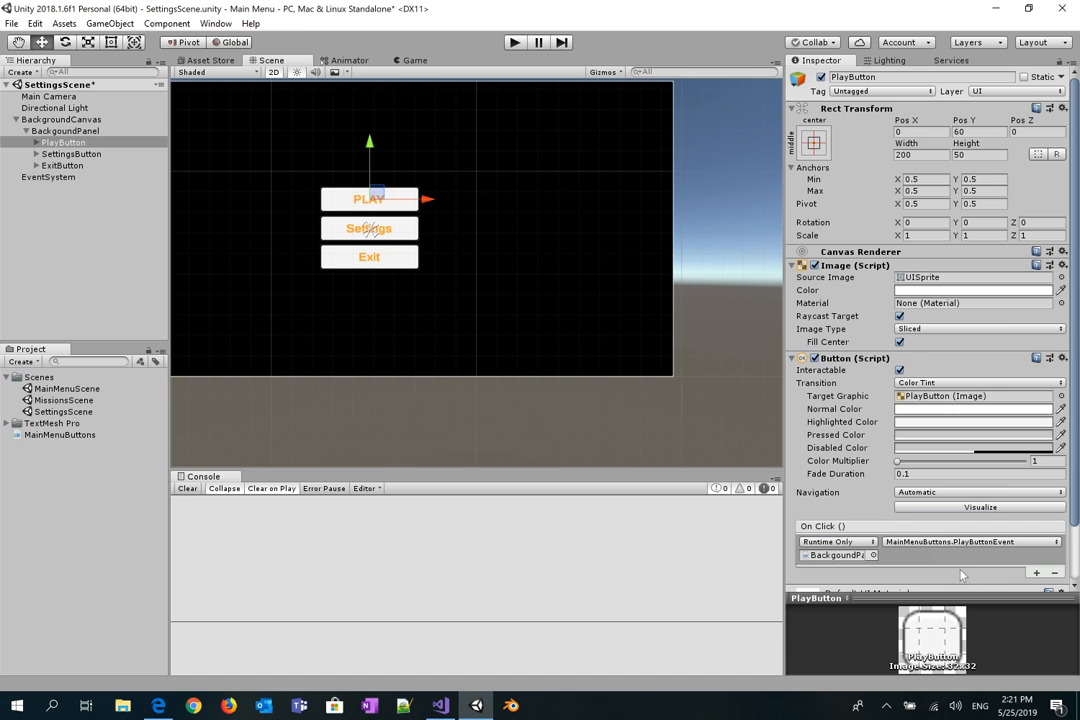
key(ctrl+s)
- Add an On Click entry to SettingsButton and assign BackgoundPanel as its target object
click(90, 154)
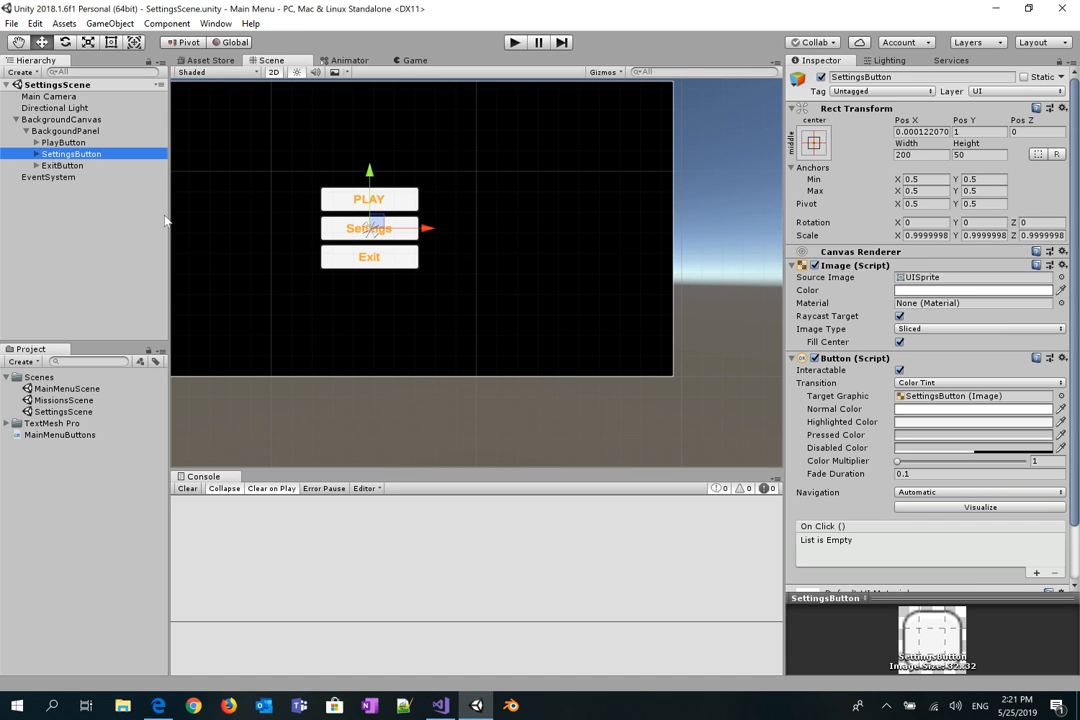
click(1036, 572)
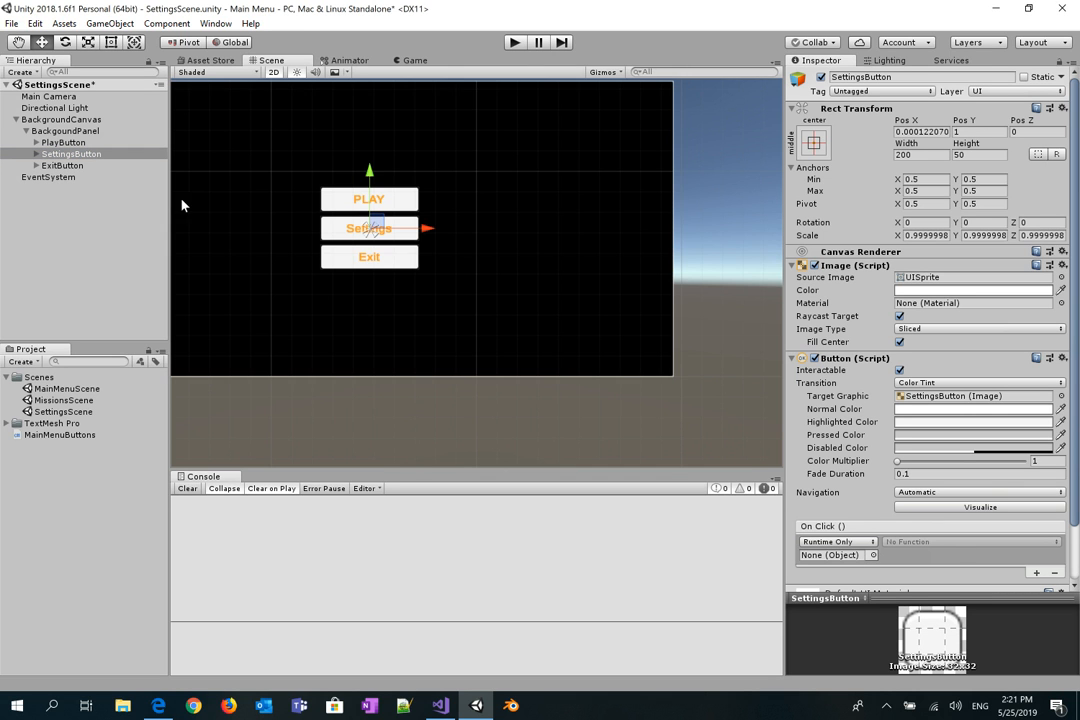
drag(55, 119, 835, 555)
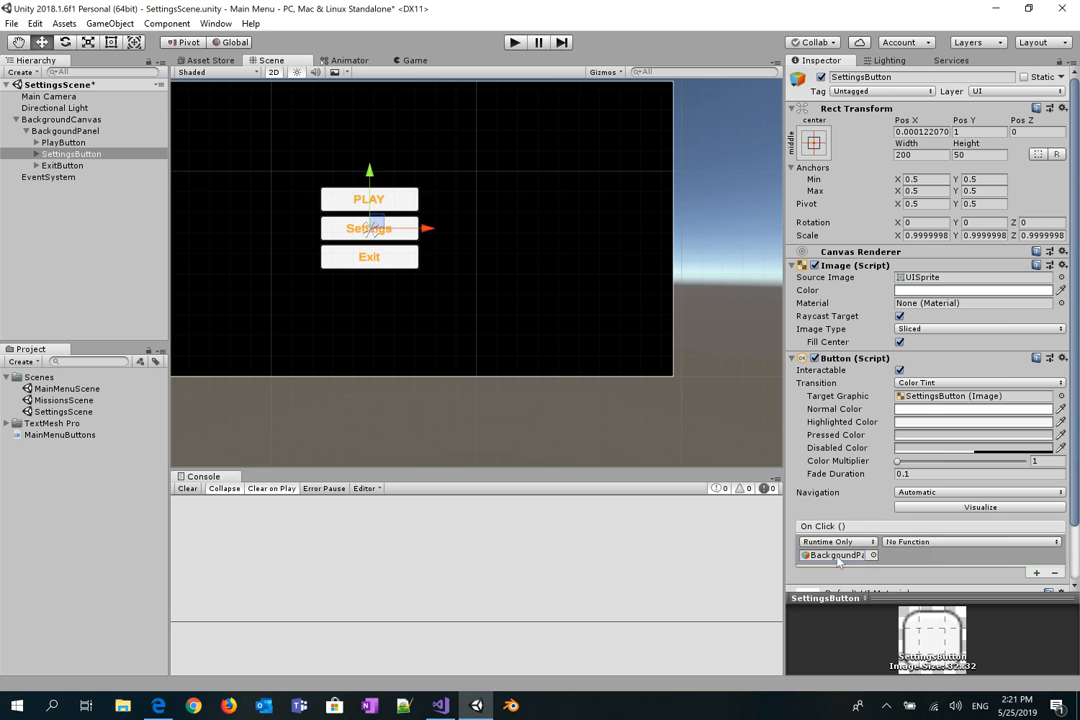
- Set SettingsButton's On Click function to MainMenuButtons.SettingsButtonEvent
click(968, 542)
mouse_move(983, 643)
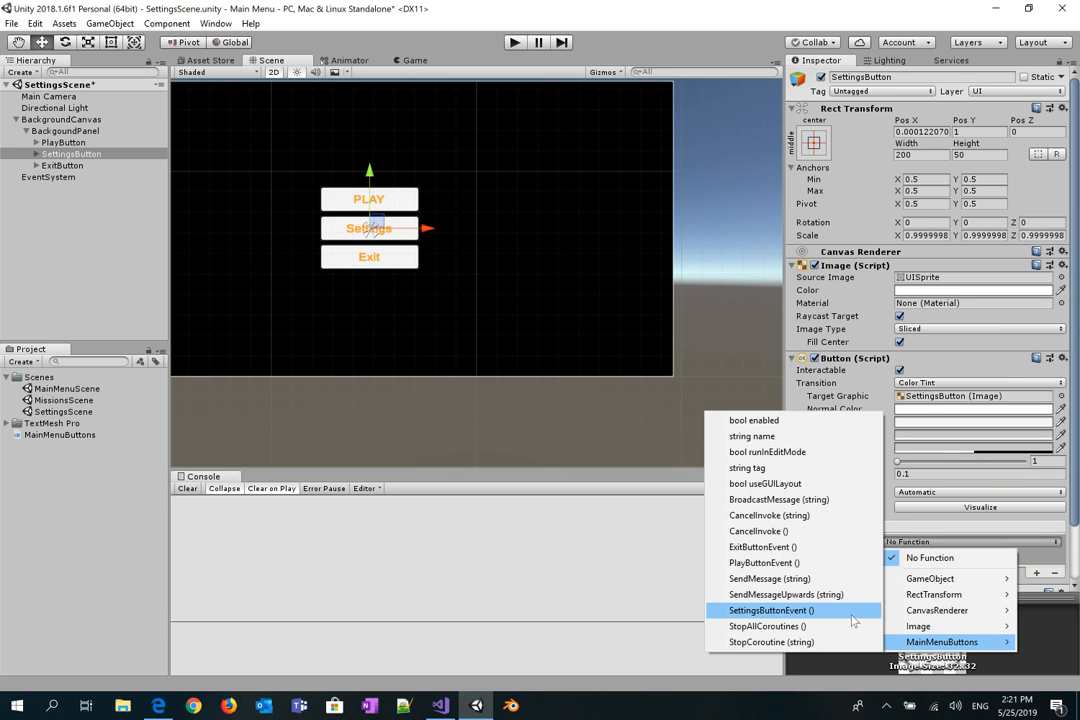
click(785, 610)
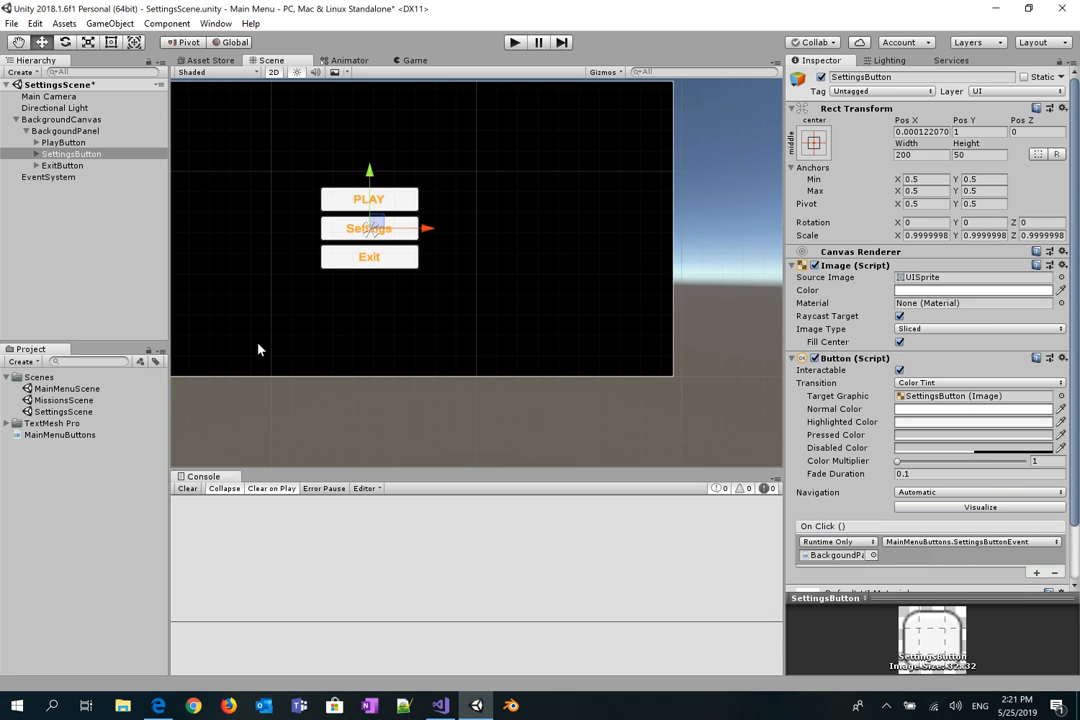
- Add an On Click entry to ExitButton targeting BackgoundPanel, set its function to MainMenuButtons.ExitButtonEvent and save the scene
click(78, 166)
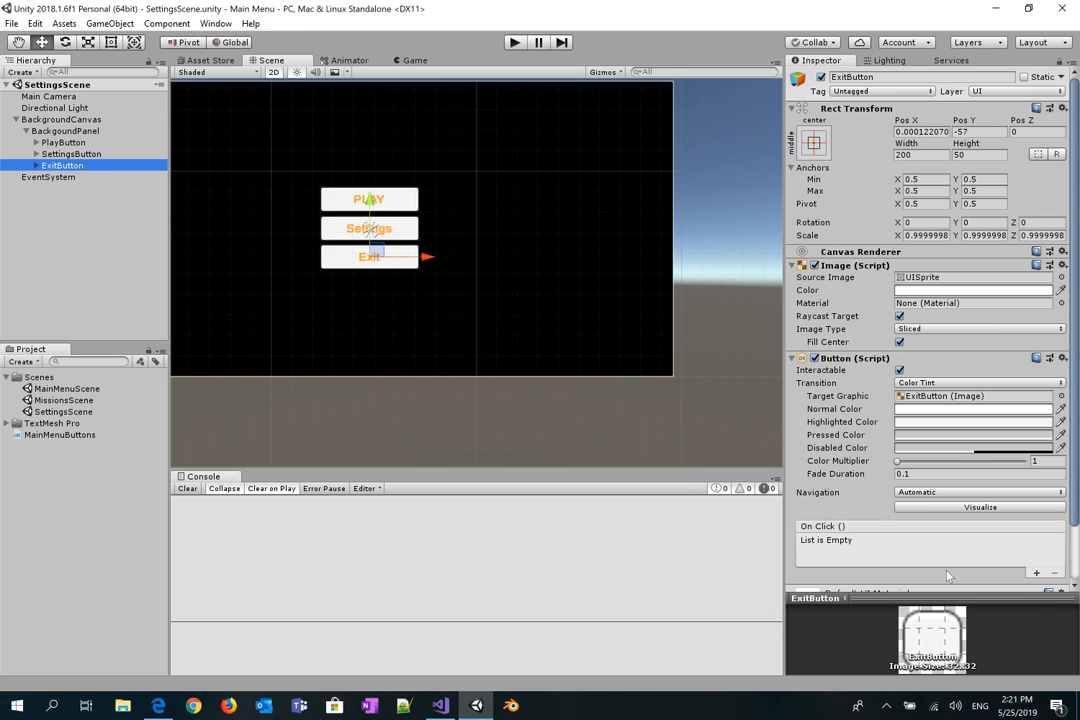
click(1036, 573)
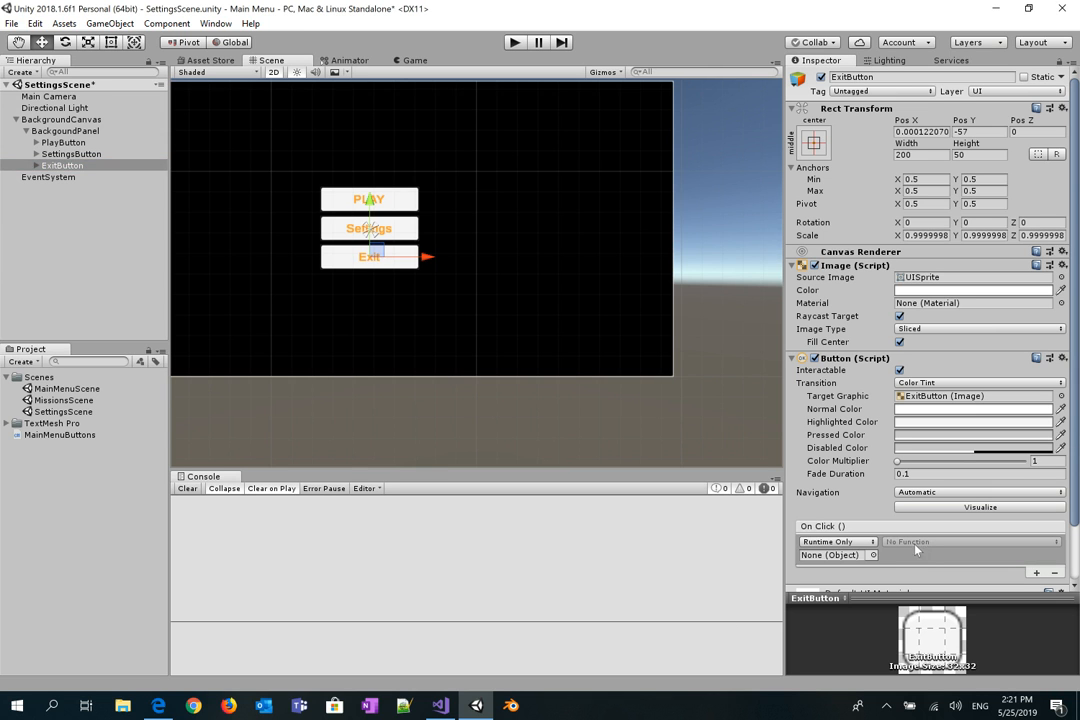
drag(560, 364, 873, 560)
click(943, 546)
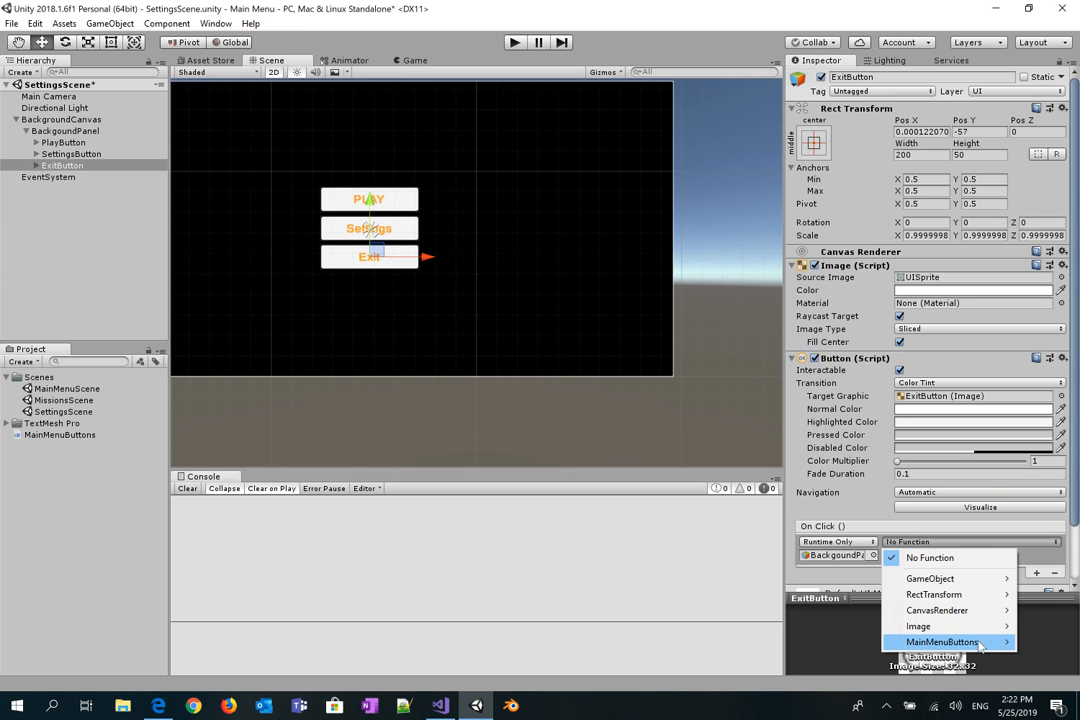
mouse_move(960, 642)
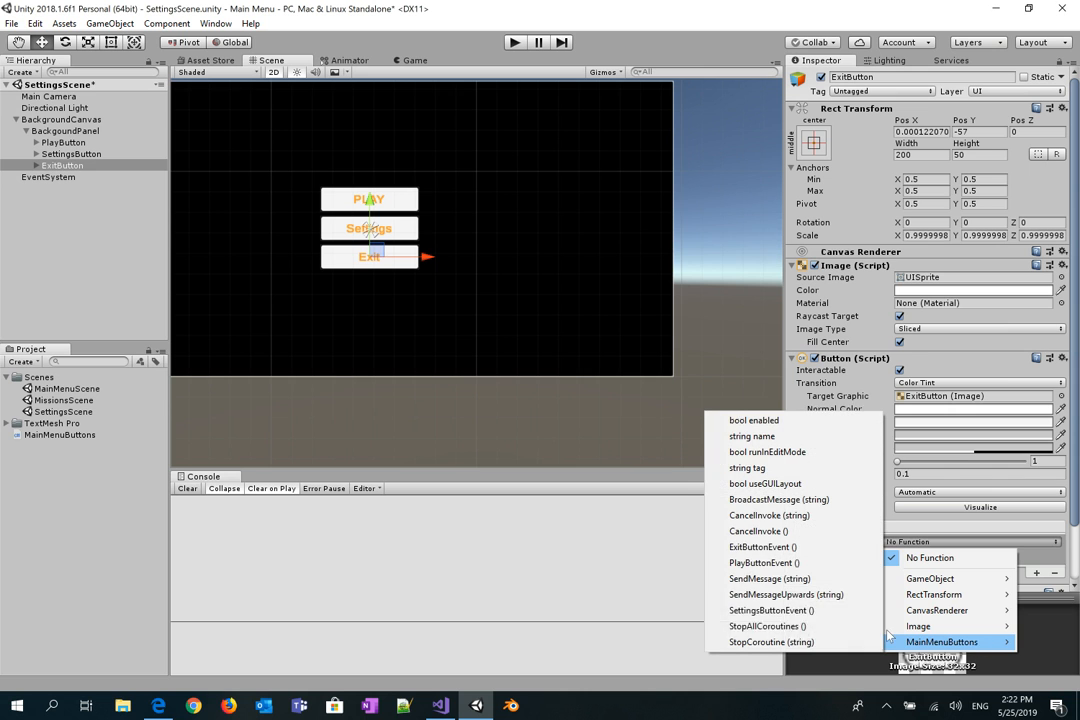
click(790, 547)
key(ctrl+s)
- Run the scene in play mode, try the PLAY button and stop the run
click(513, 42)
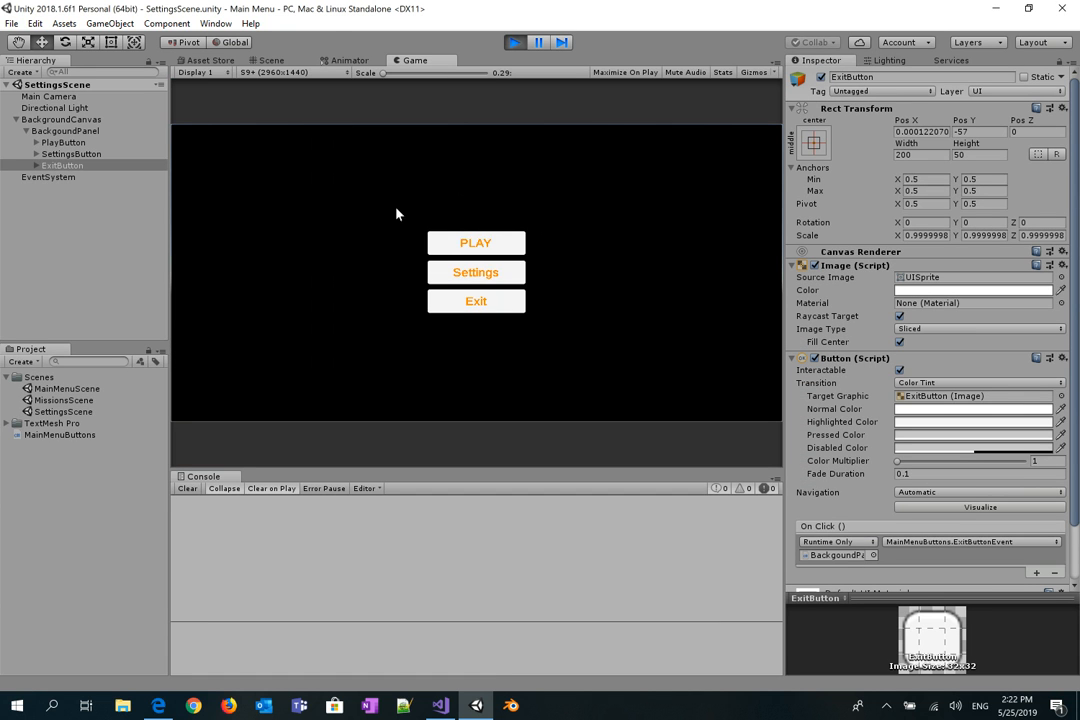
click(475, 242)
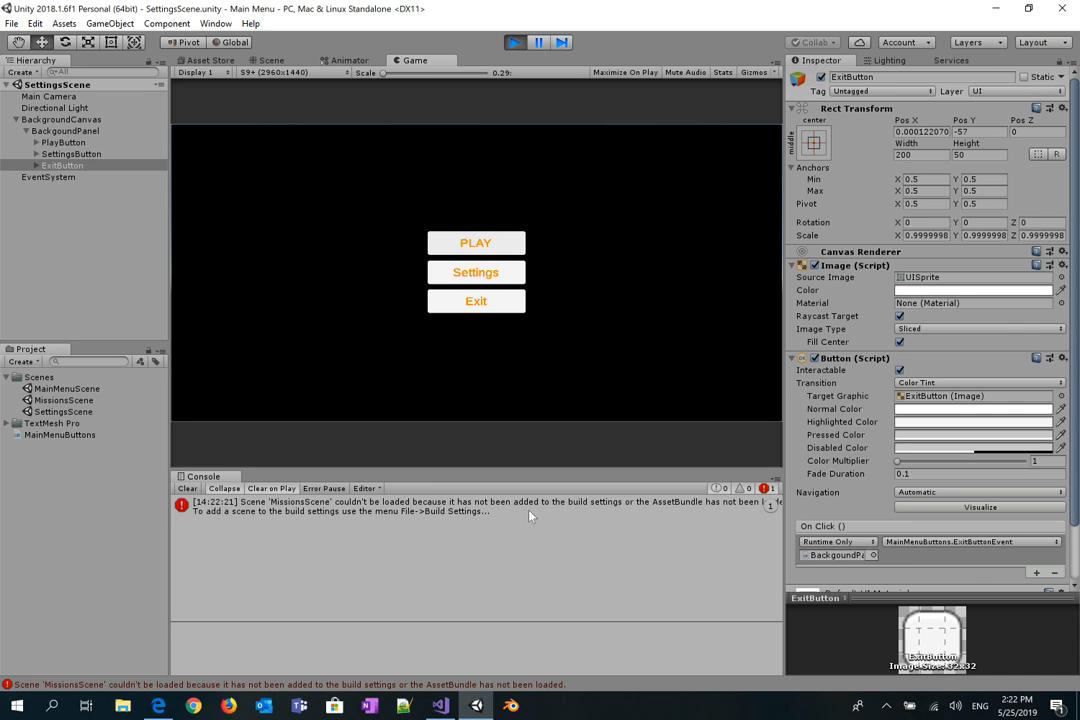
click(516, 42)
- Add MissionsScene and SettingsScene to the Scenes In Build list of the build settings
click(11, 23)
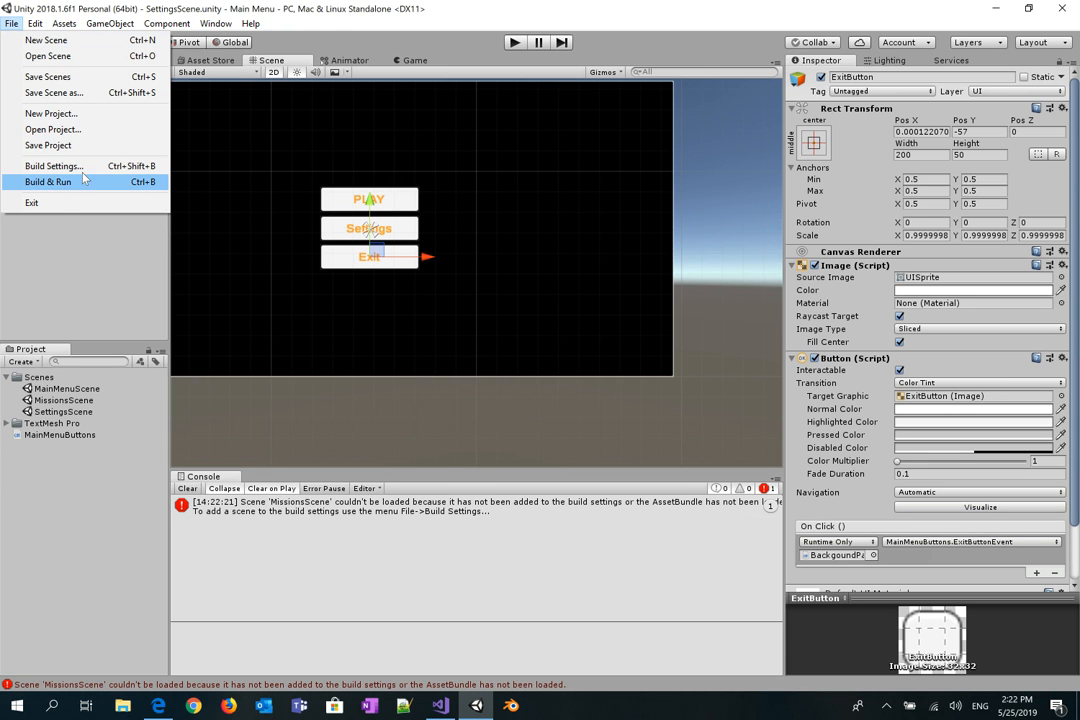
click(85, 170)
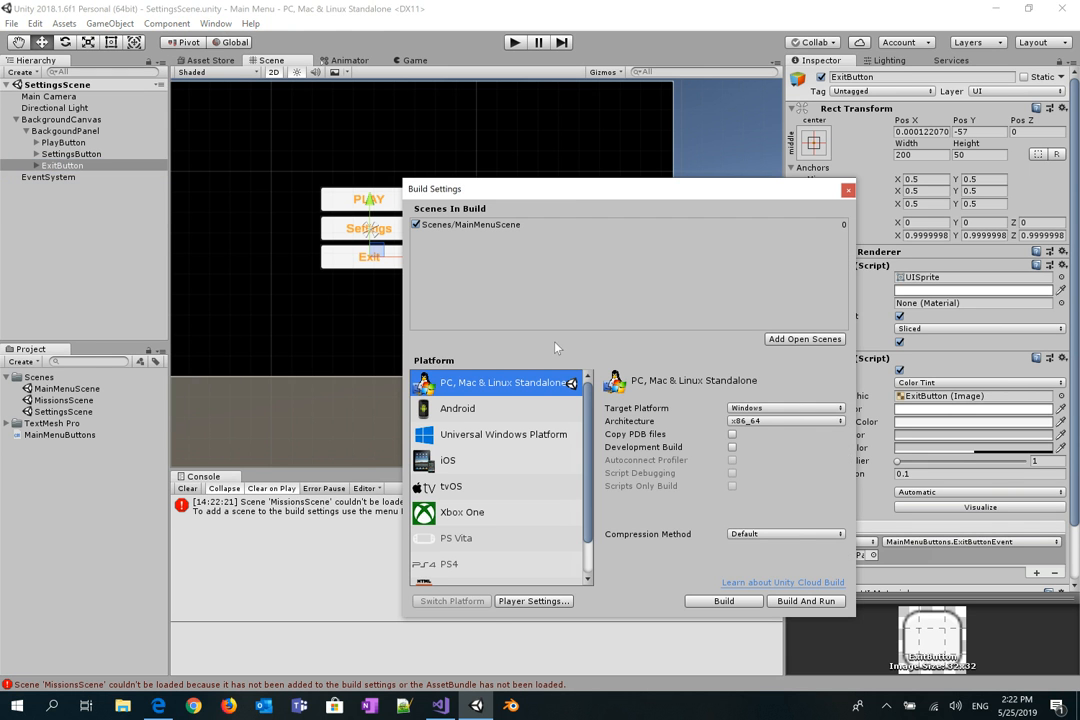
drag(568, 196, 540, 40)
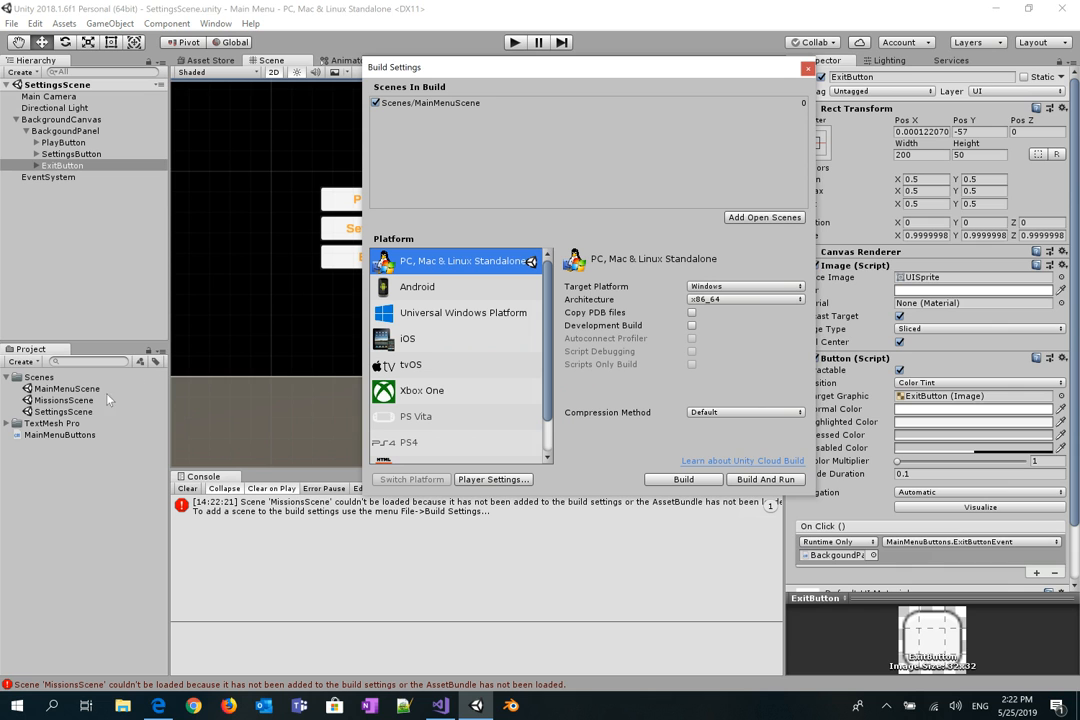
click(63, 400)
shift+click(63, 411)
drag(63, 411, 615, 191)
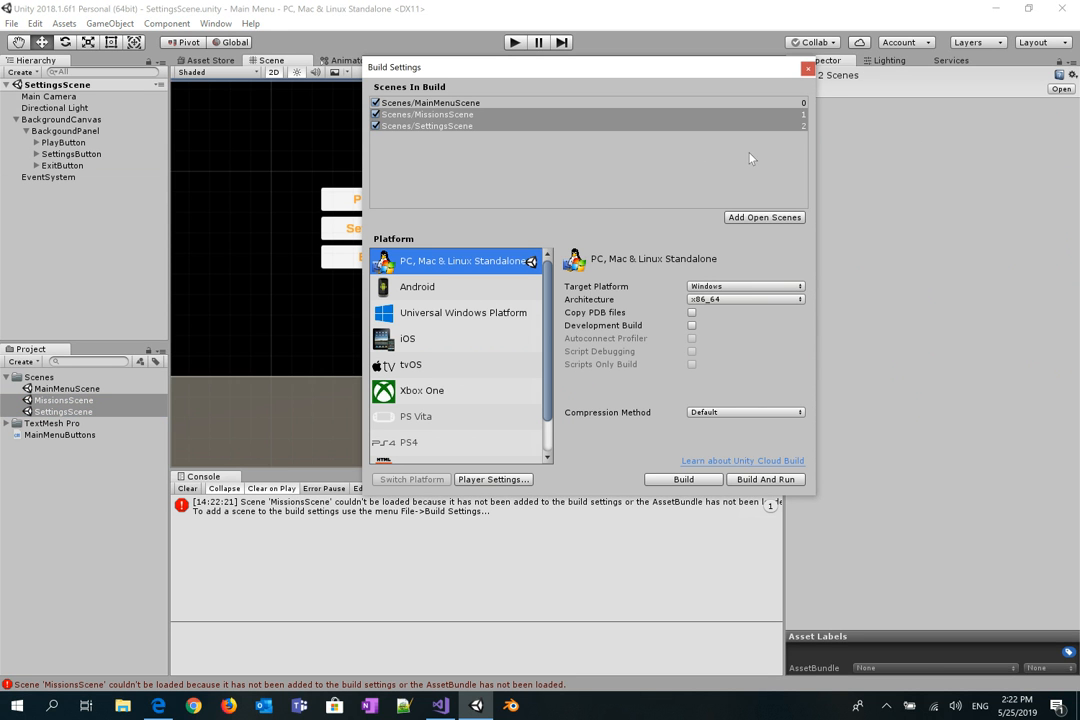
click(453, 134)
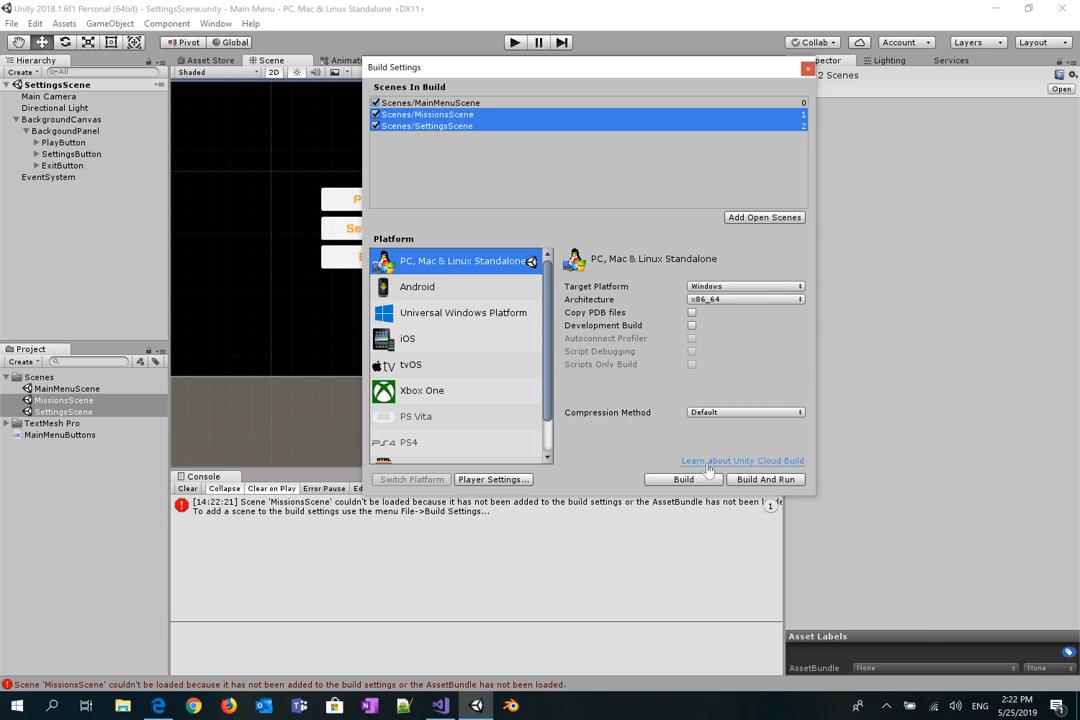
click(806, 69)
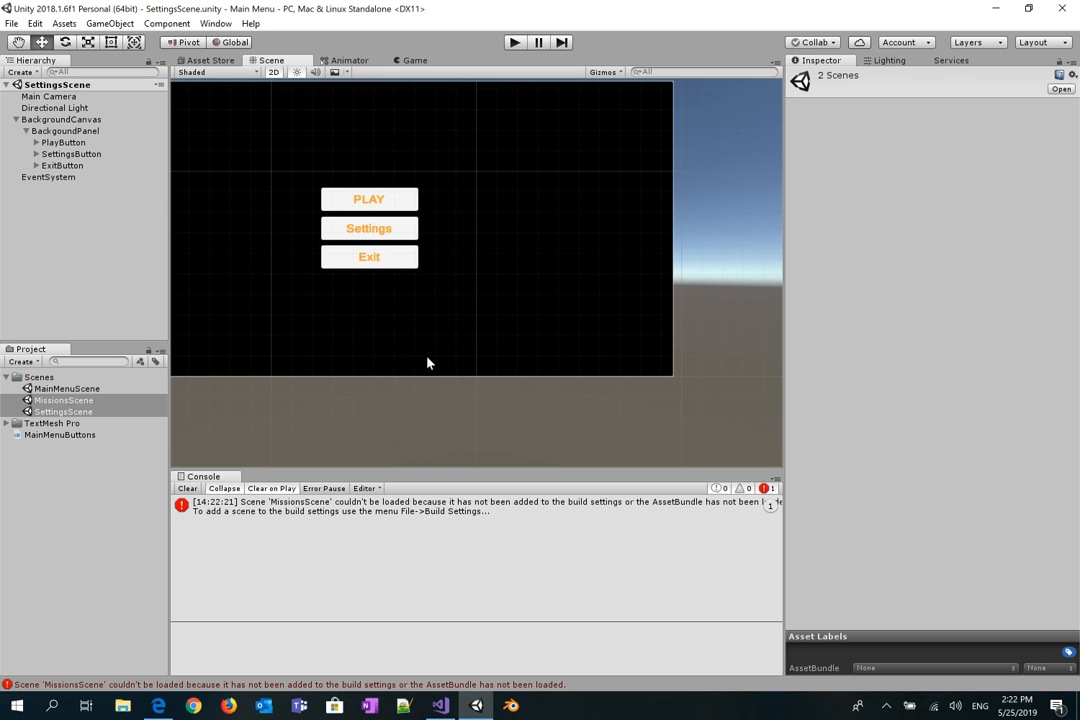
- Review the Scenes In Build list in the build settings and close the window
click(12, 24)
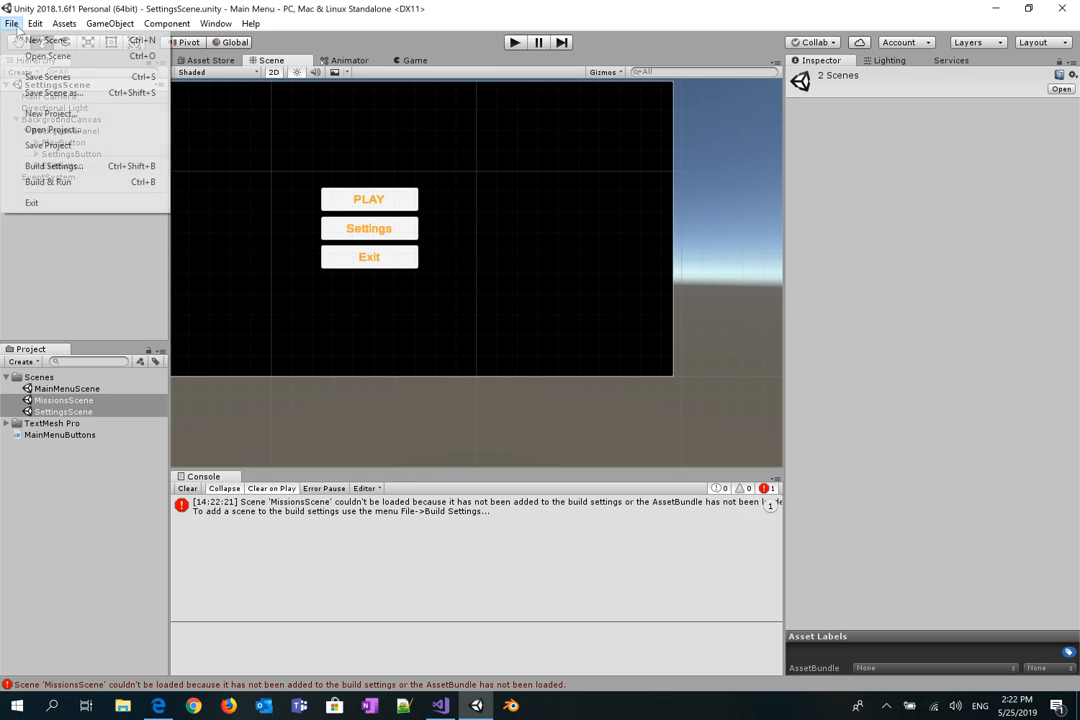
click(100, 166)
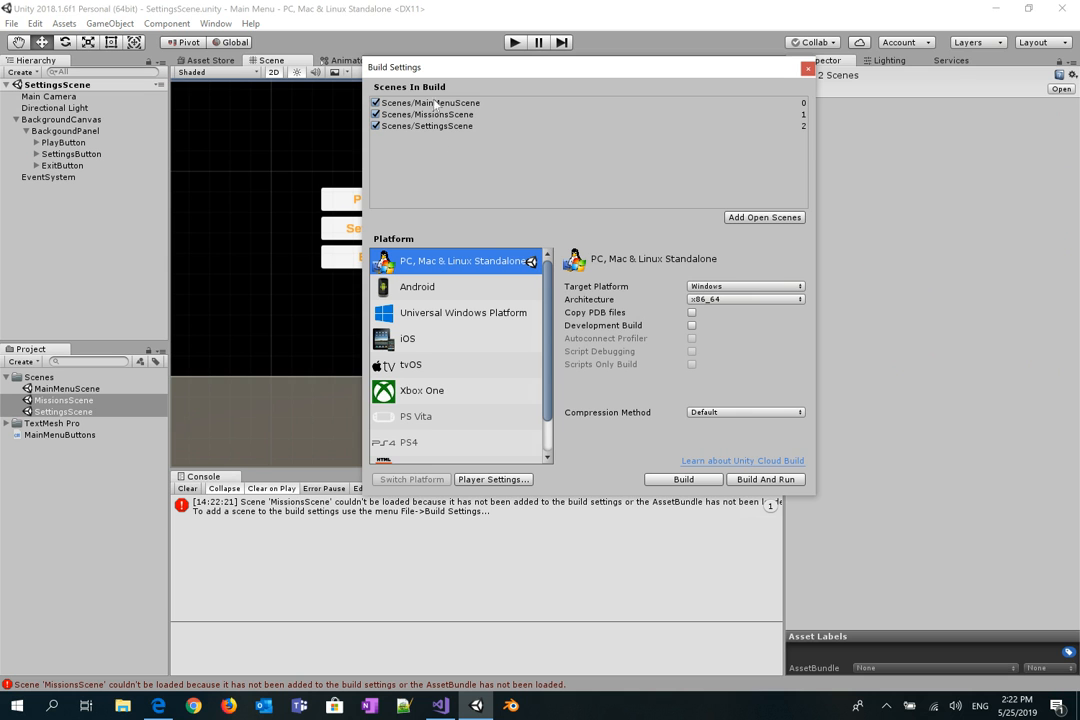
click(807, 69)
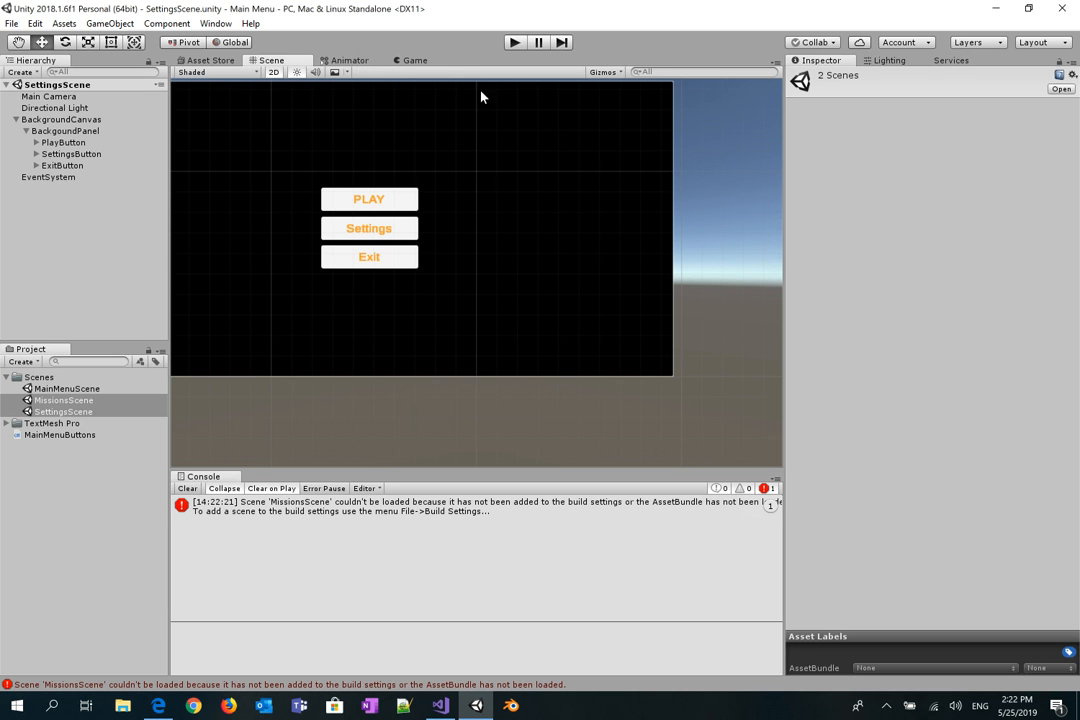
- Run the scene again to check which scene the PLAY button loads, and stop play mode
click(514, 42)
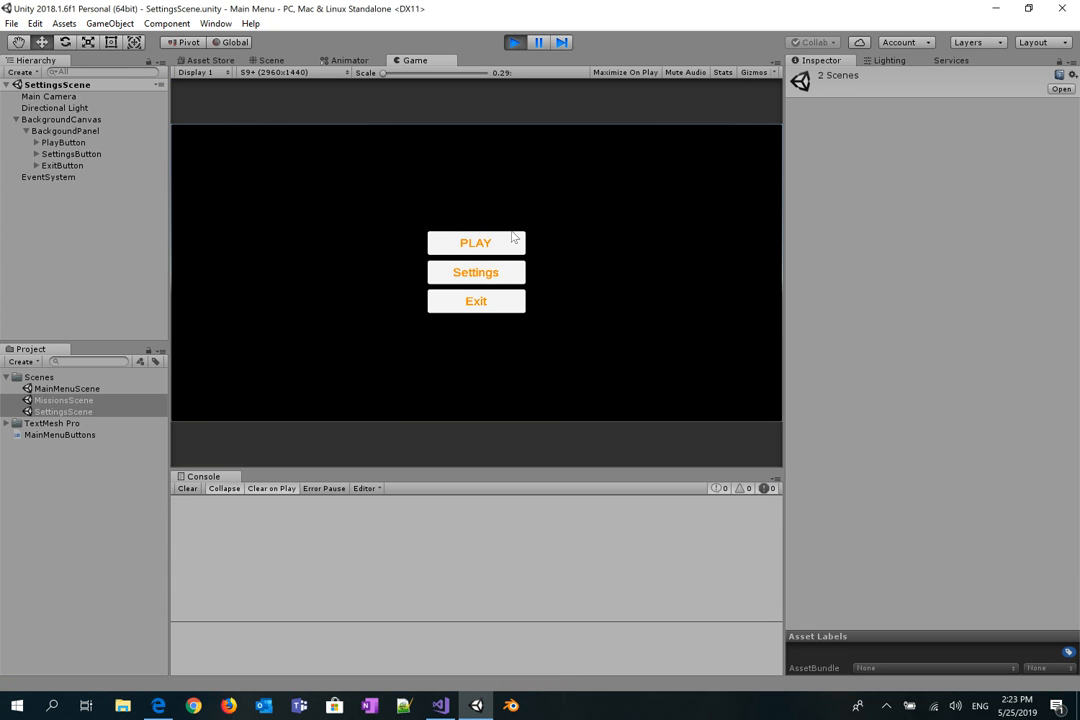
click(511, 250)
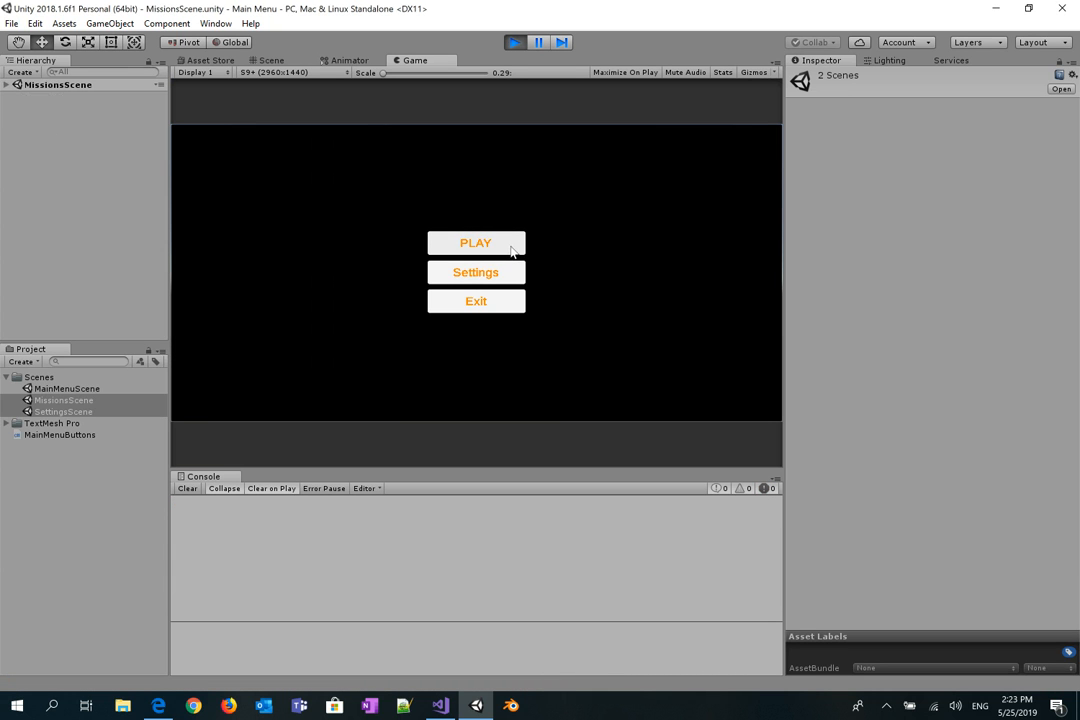
click(517, 42)
- Open MissionsScene and select its BackgroundCanvas
double_click(64, 401)
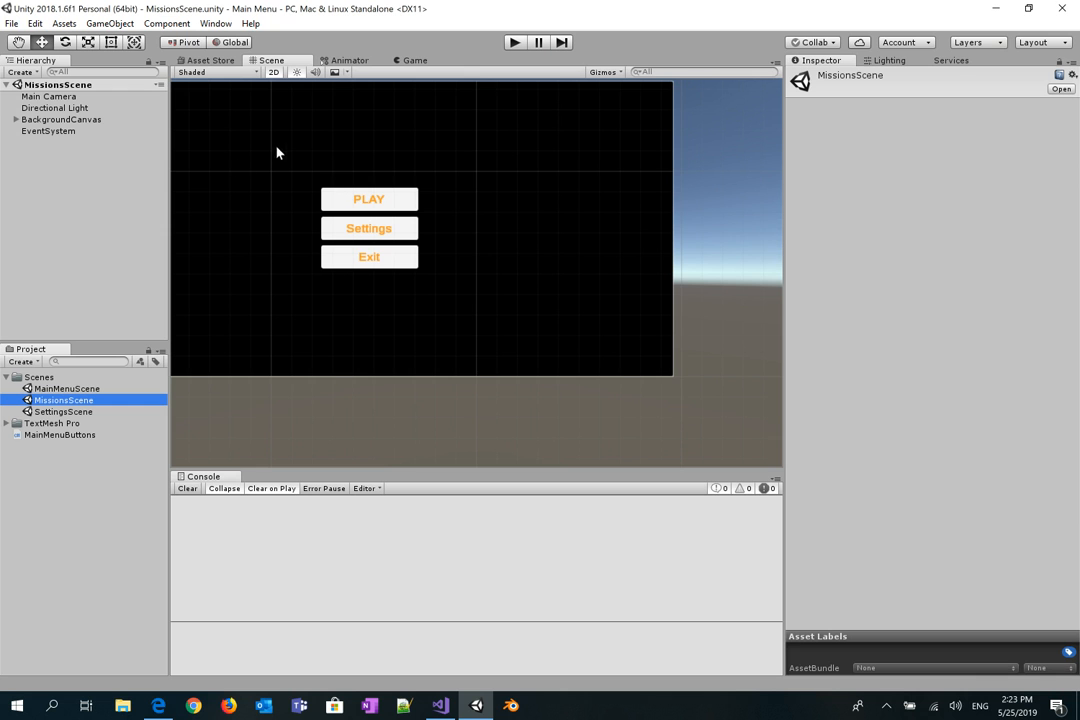
click(60, 119)
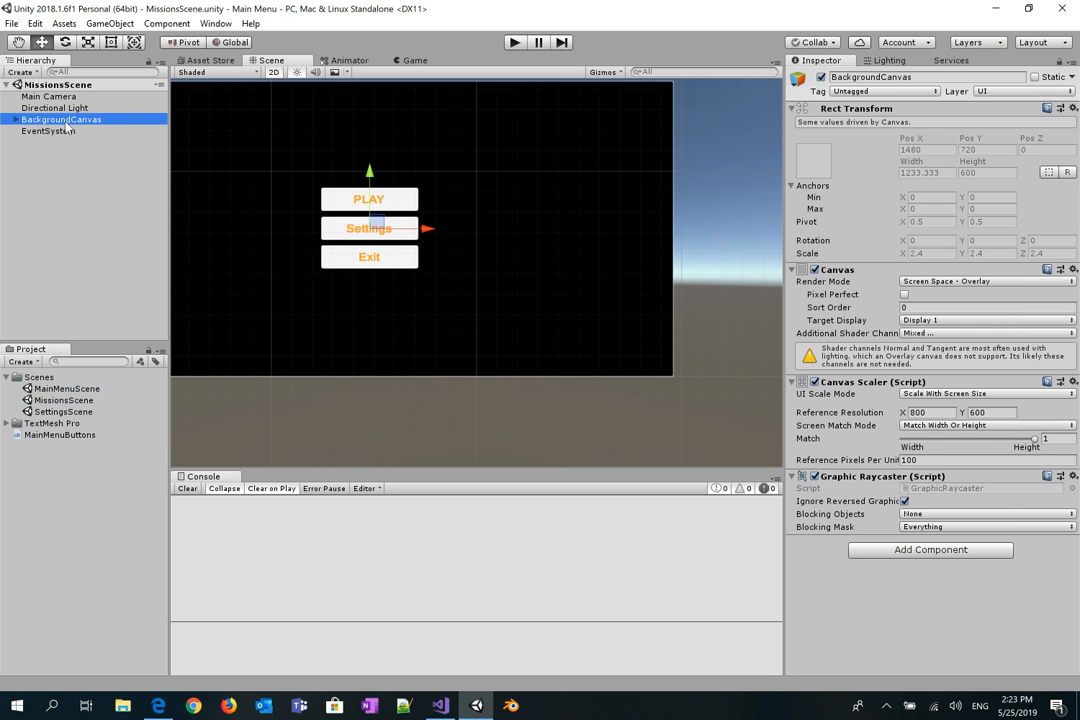
click(64, 400)
click(72, 120)
key(Delete)
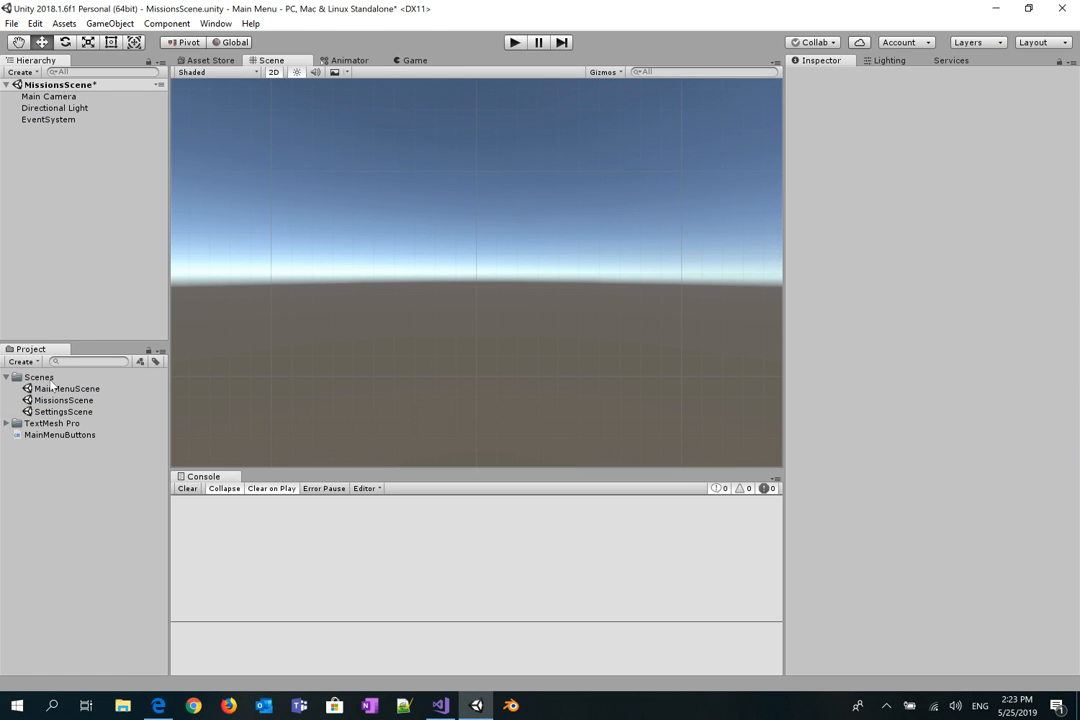
key(ctrl+z)
- Delete PlayButton, SettingsButton and ExitButton from MissionsScene's BackgoundPanel, and open SettingsScene while saving the changes
click(15, 119)
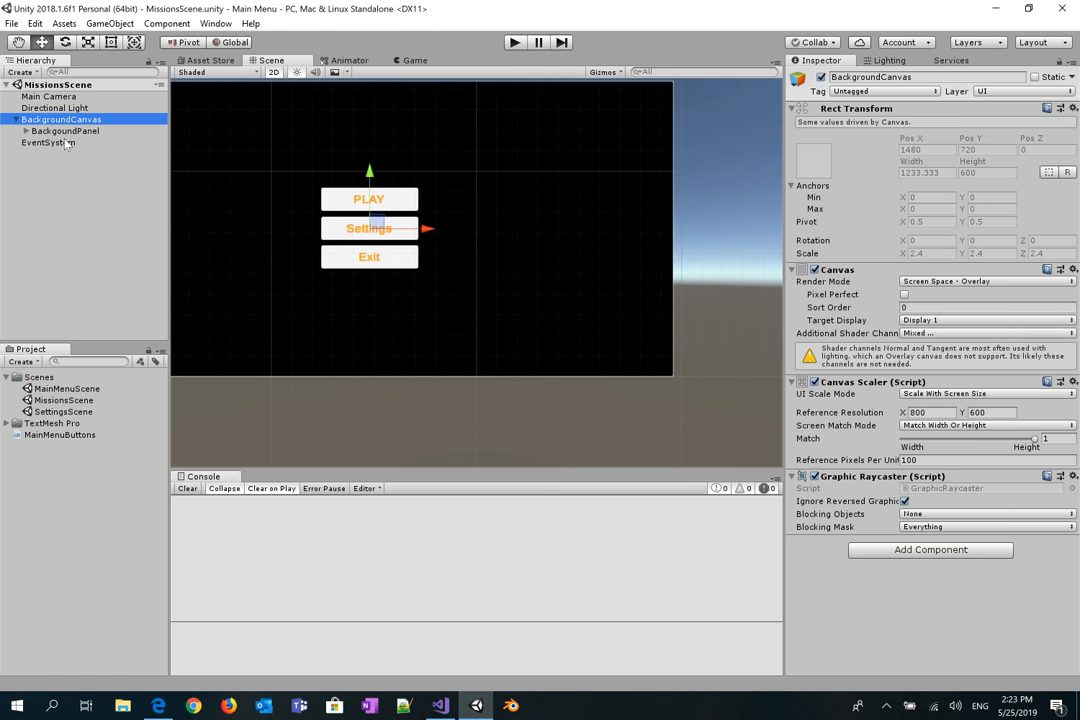
click(66, 131)
click(26, 131)
click(62, 142)
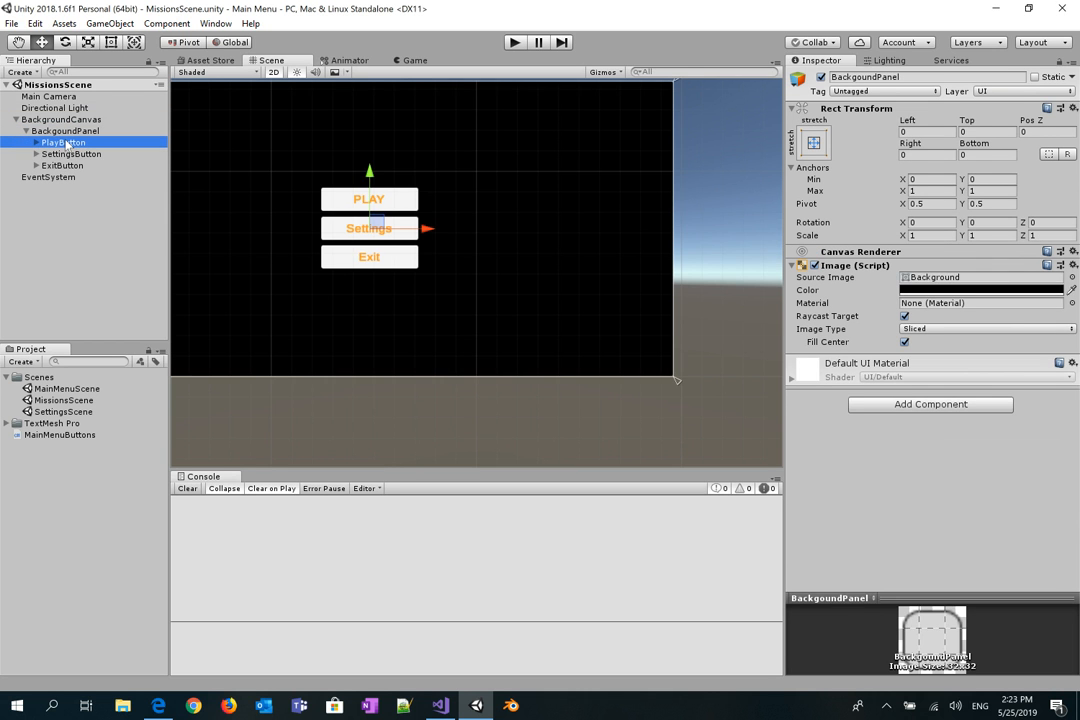
shift+click(76, 168)
key(Delete)
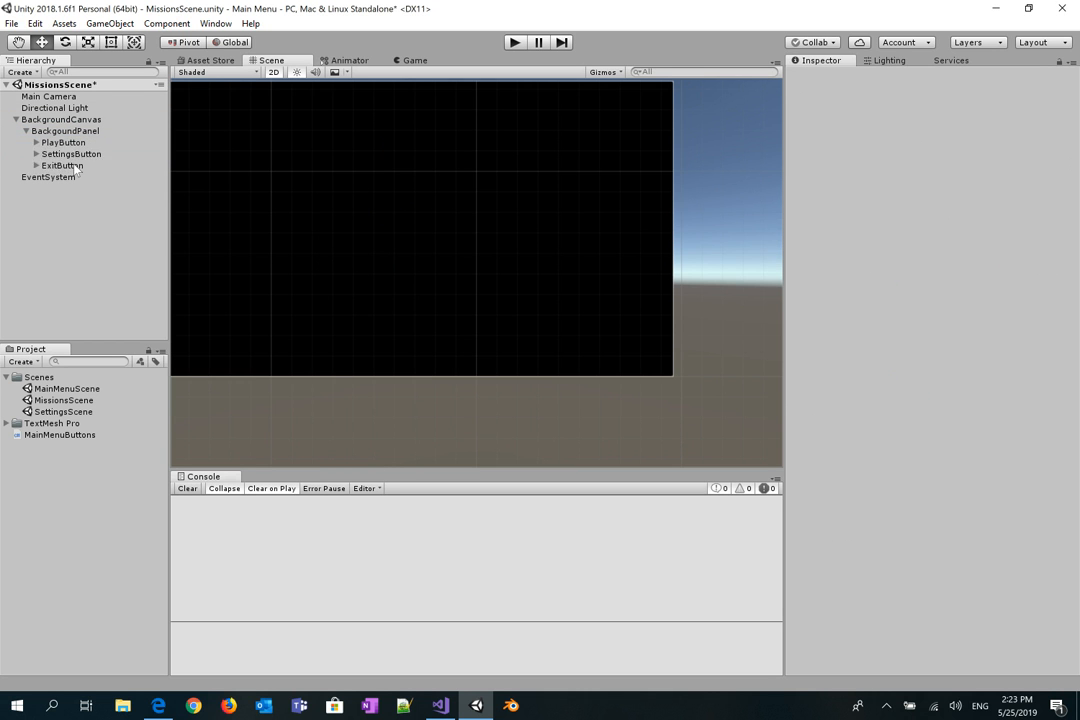
double_click(59, 411)
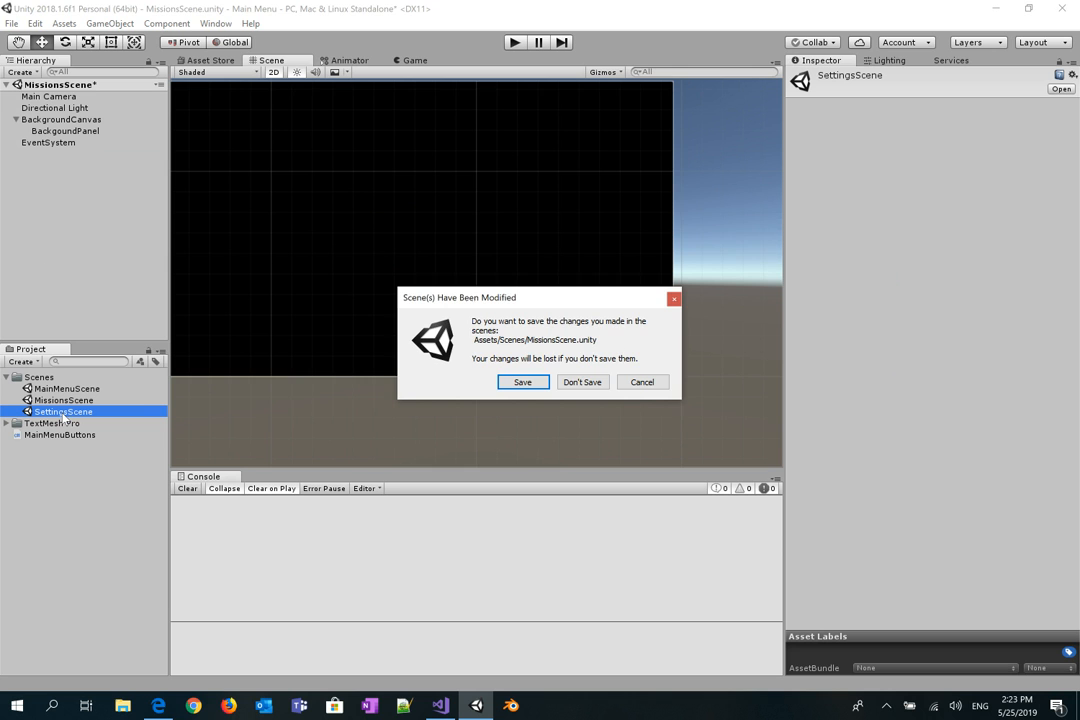
click(530, 381)
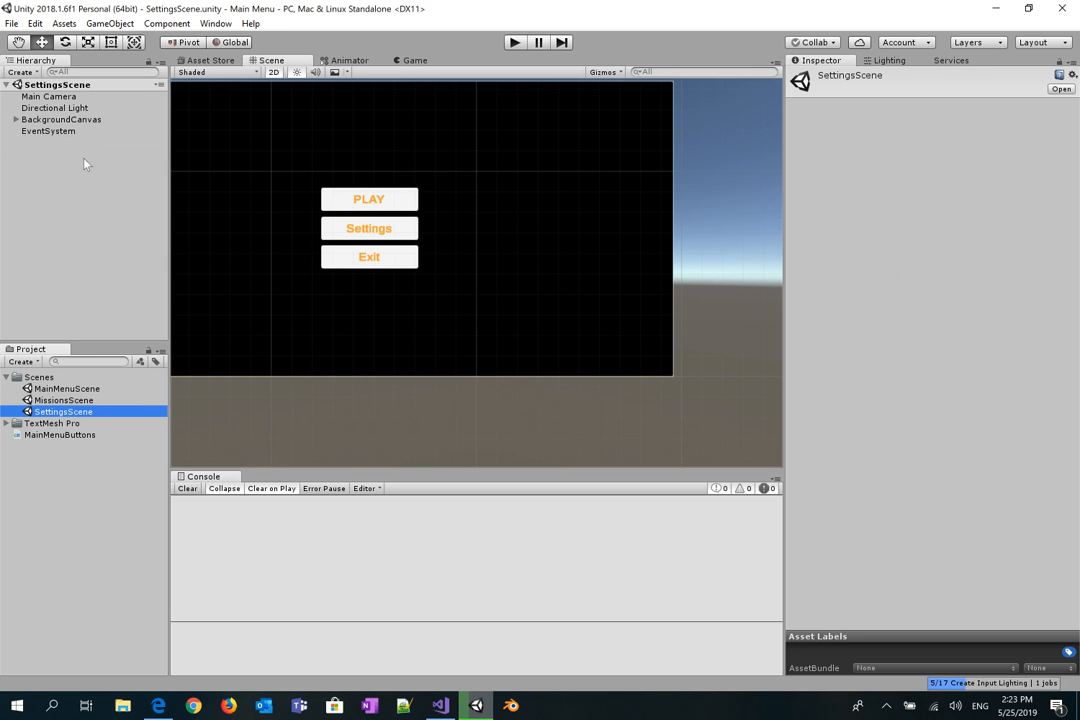
- Delete PlayButton, SettingsButton and ExitButton from SettingsScene's BackgoundPanel and save the scene
click(16, 119)
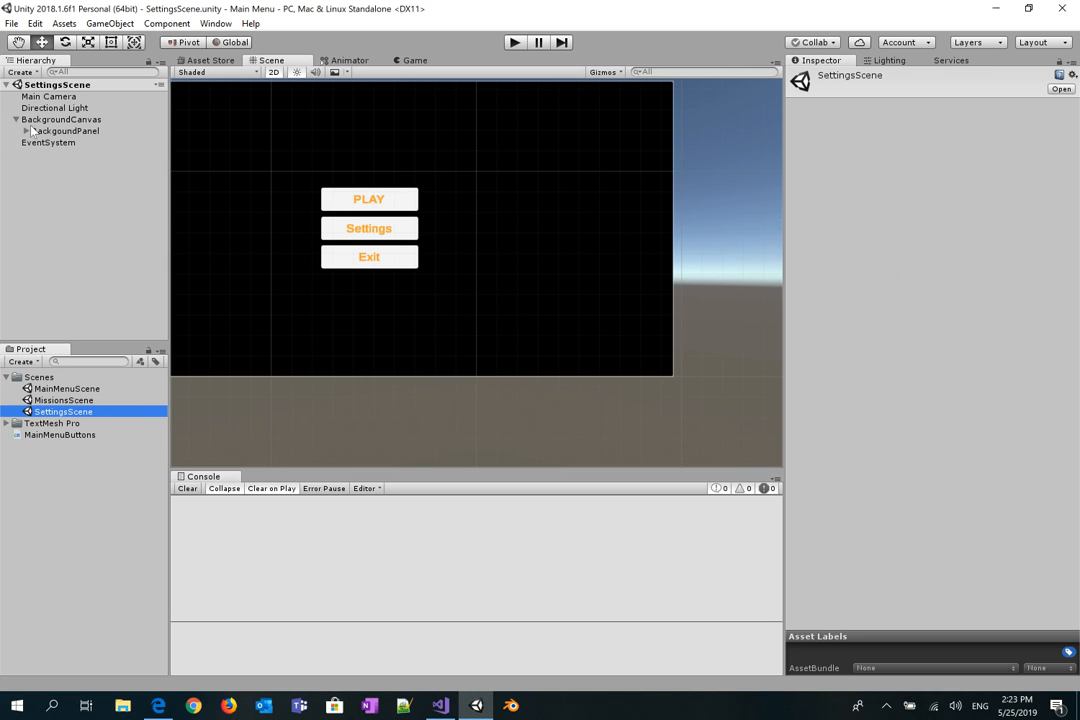
click(25, 131)
click(62, 142)
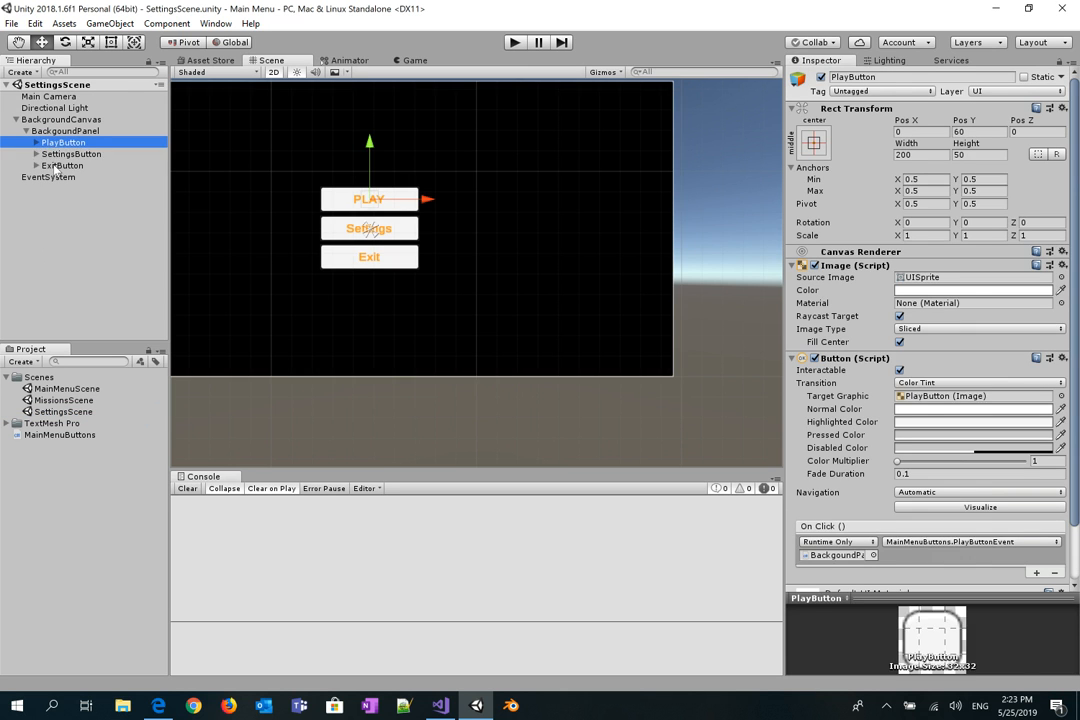
shift+click(60, 166)
key(Delete)
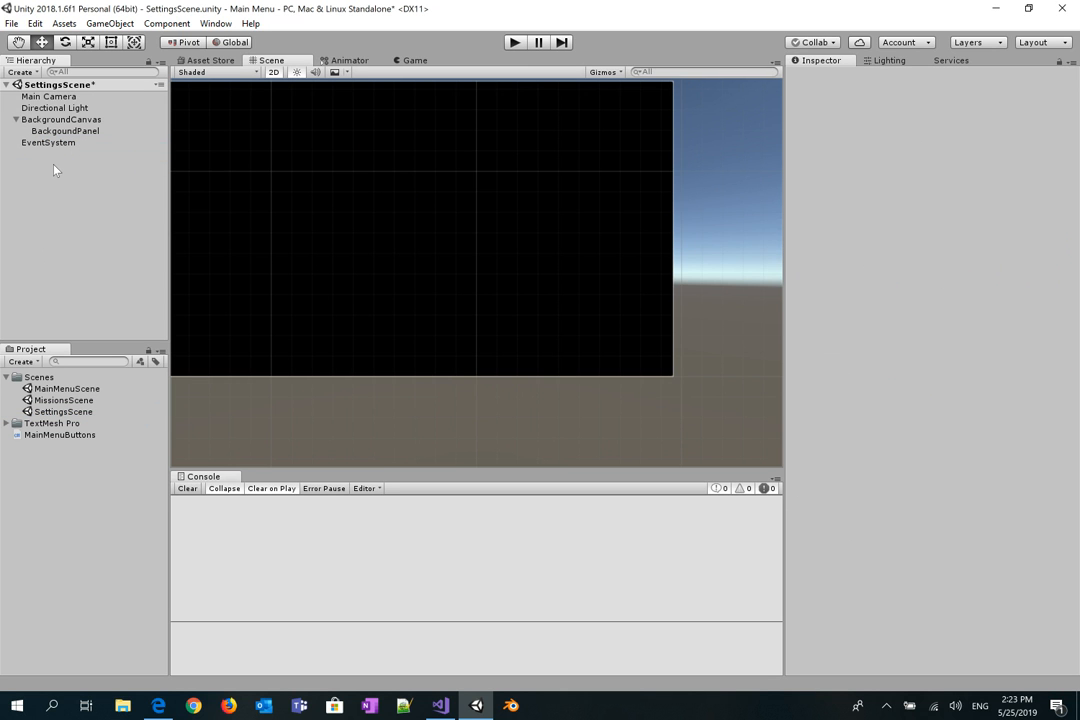
key(ctrl+s)
- Add a TextMeshPro text reading "Settings" under BackgoundPanel in SettingsScene and make it bold
scroll(408, 231, up, 1)
scroll(410, 236, down, 4)
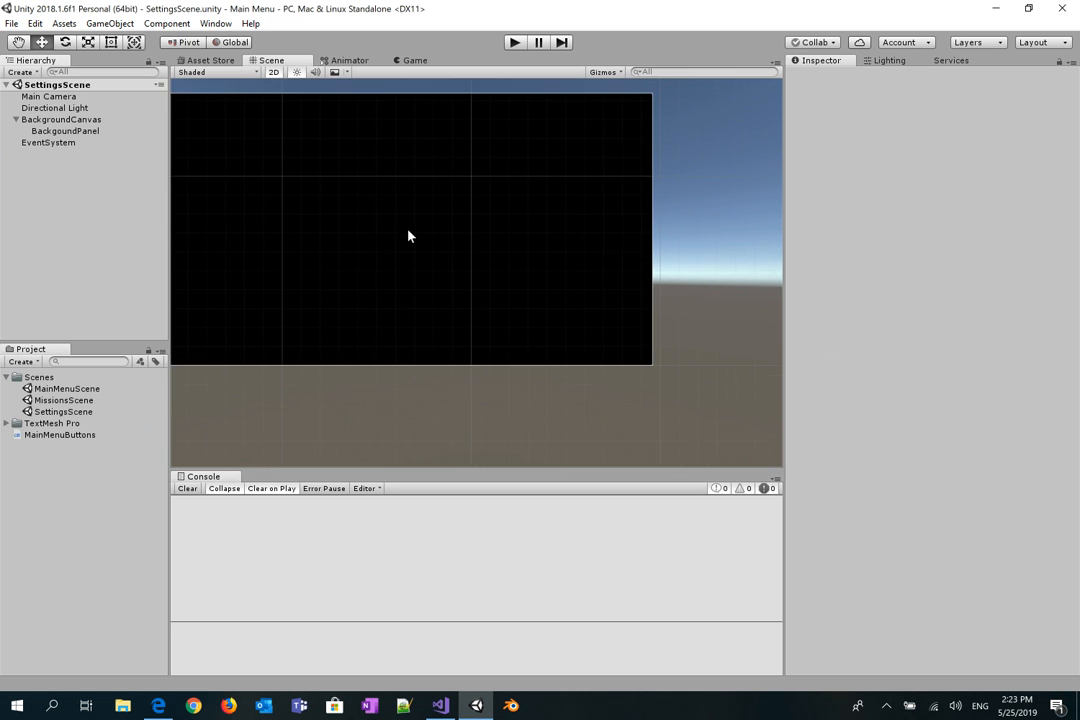
right_click(75, 134)
mouse_move(140, 366)
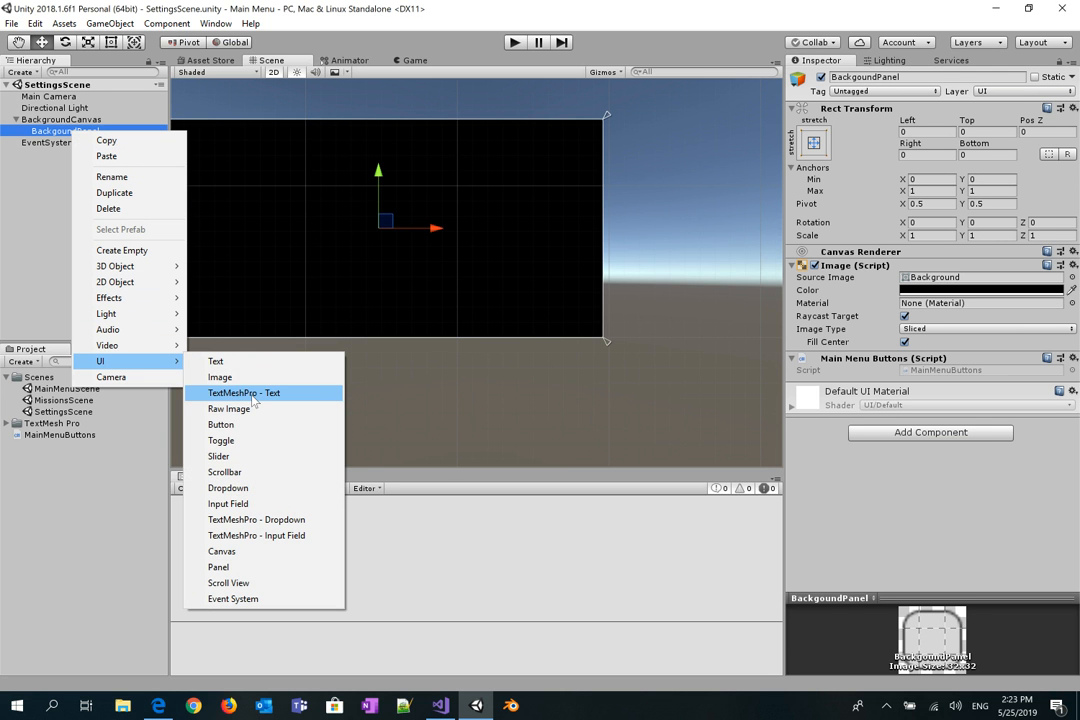
click(252, 394)
click(810, 313)
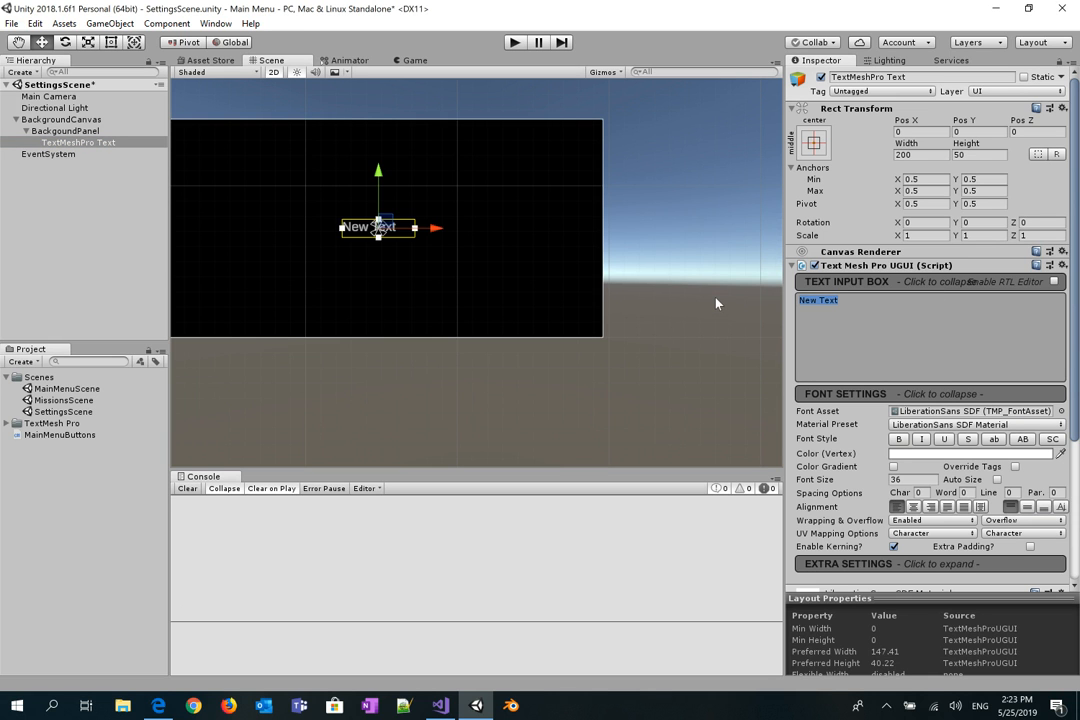
text(Se)
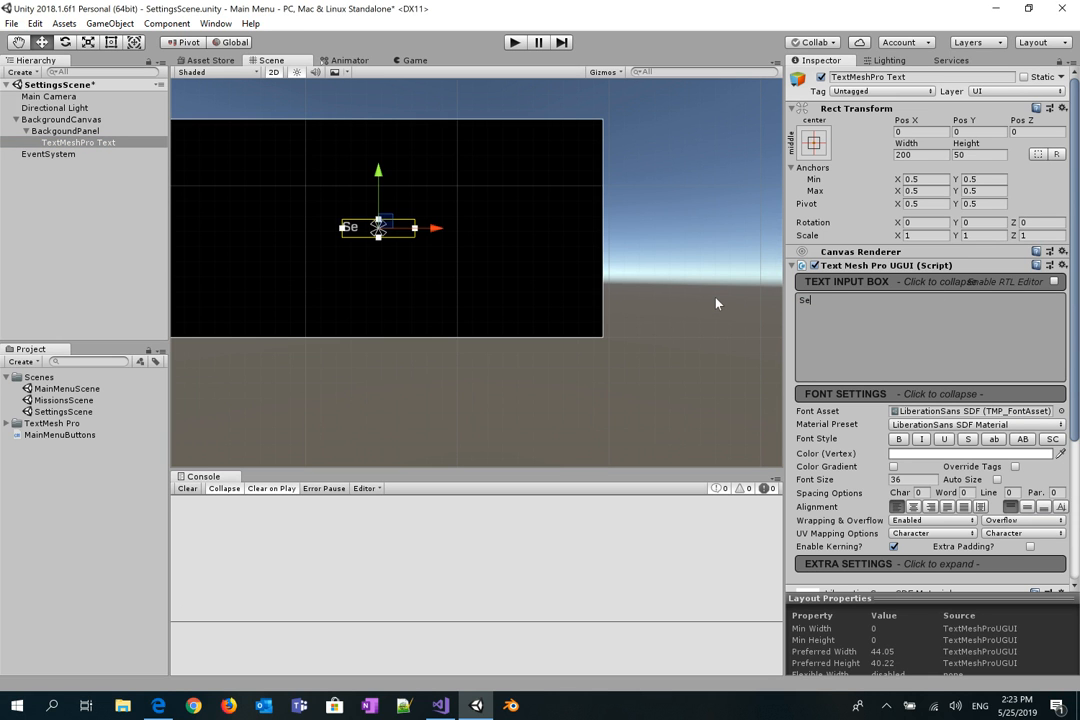
text(ttings)
click(899, 440)
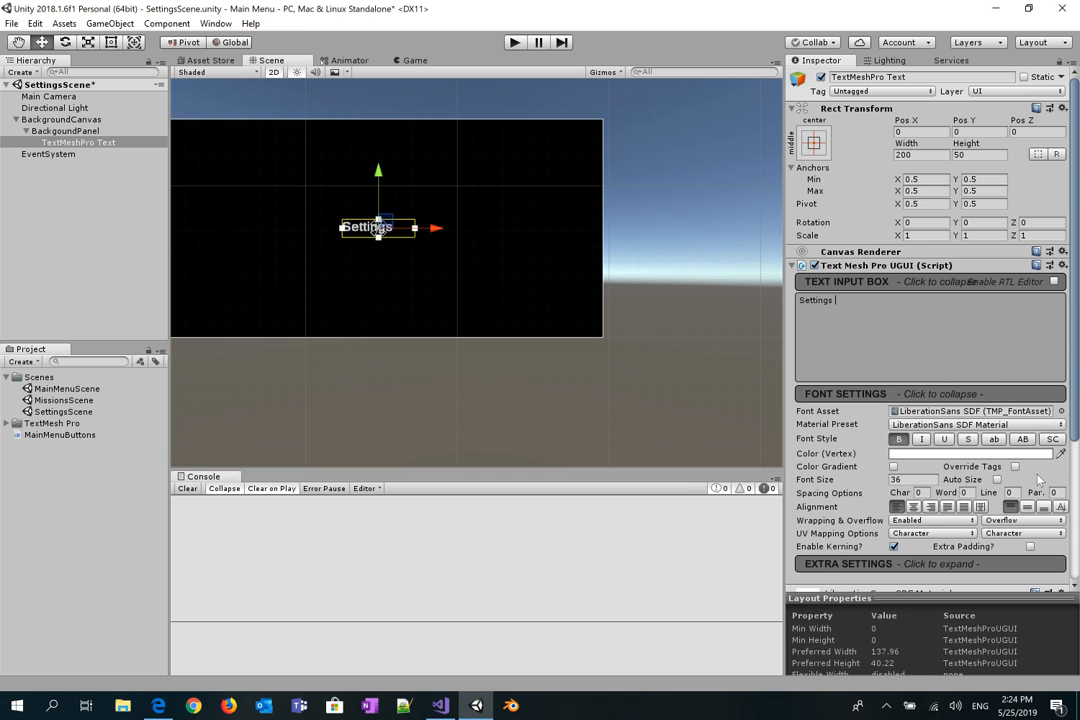
- Center the "Settings" text horizontally and vertically within its box and save SettingsScene
click(1027, 506)
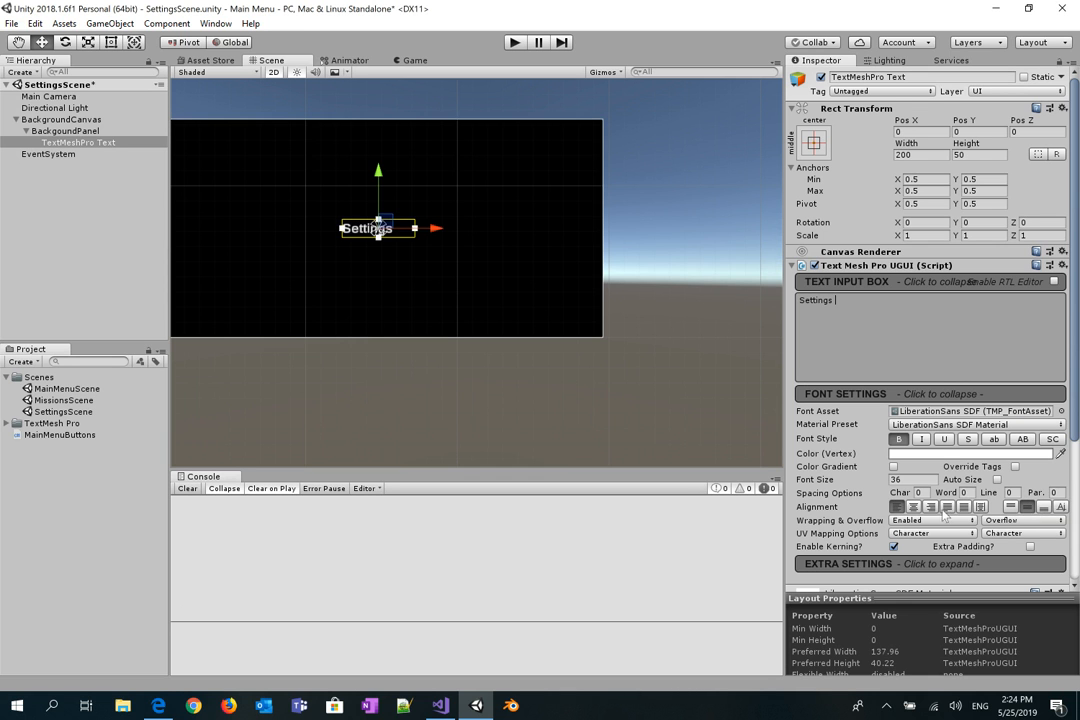
click(86, 178)
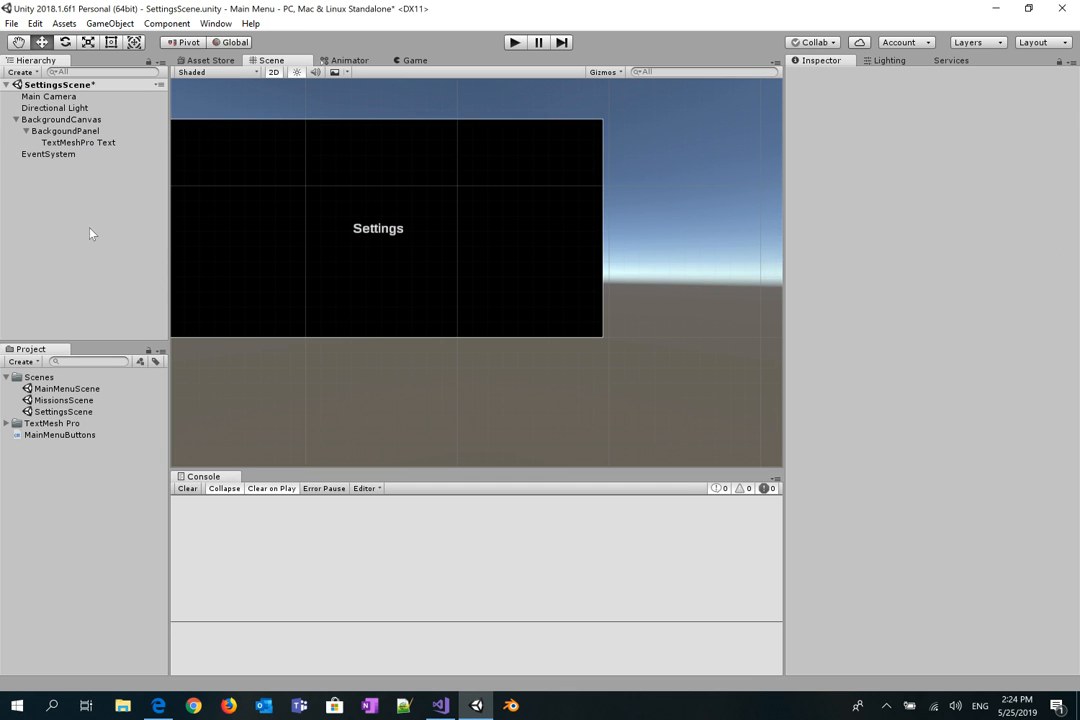
key(ctrl+s)
- Open MissionsScene and add a TextMeshPro text reading "Missions" under BackgoundPanel
double_click(55, 400)
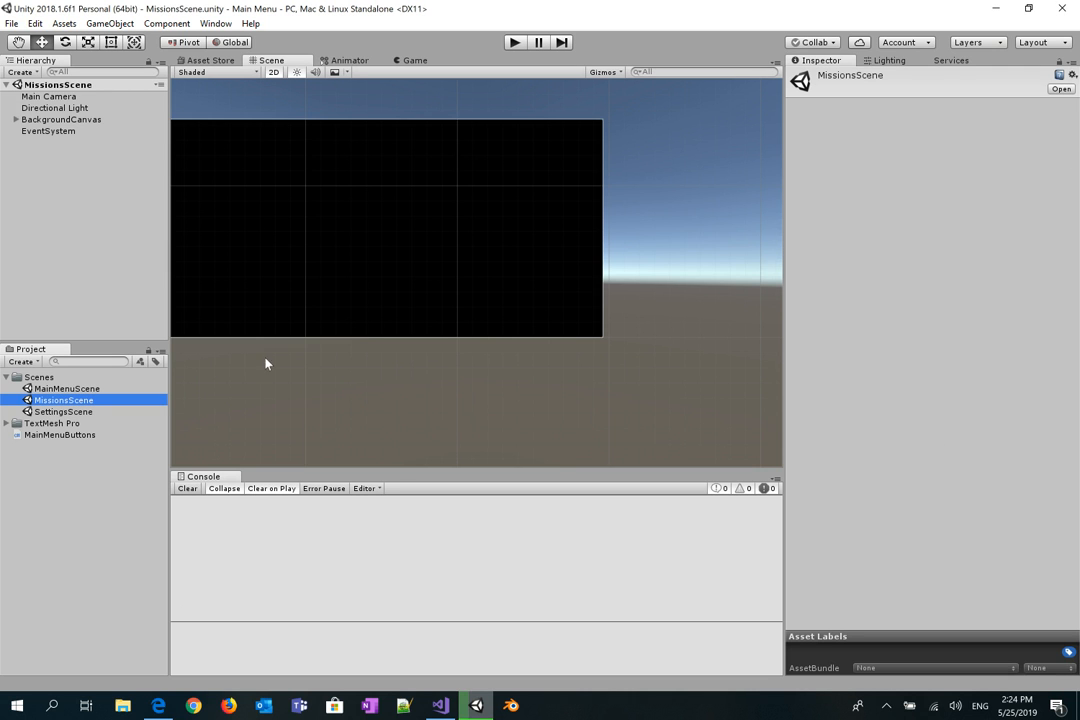
click(16, 119)
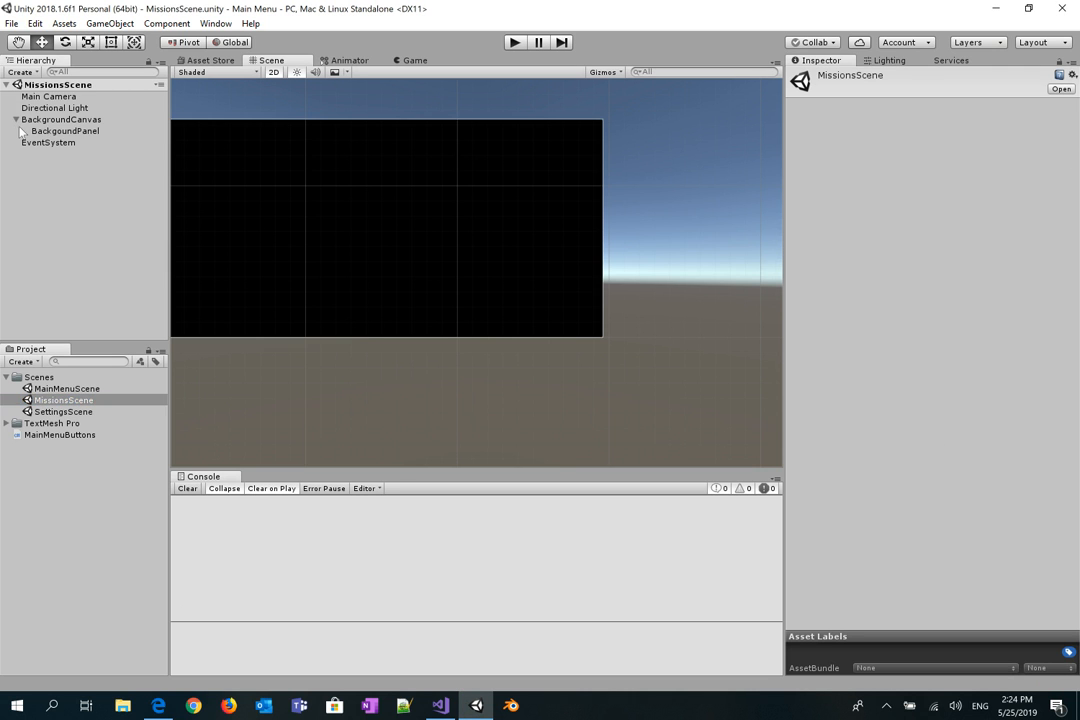
click(45, 131)
right_click(48, 131)
mouse_move(134, 366)
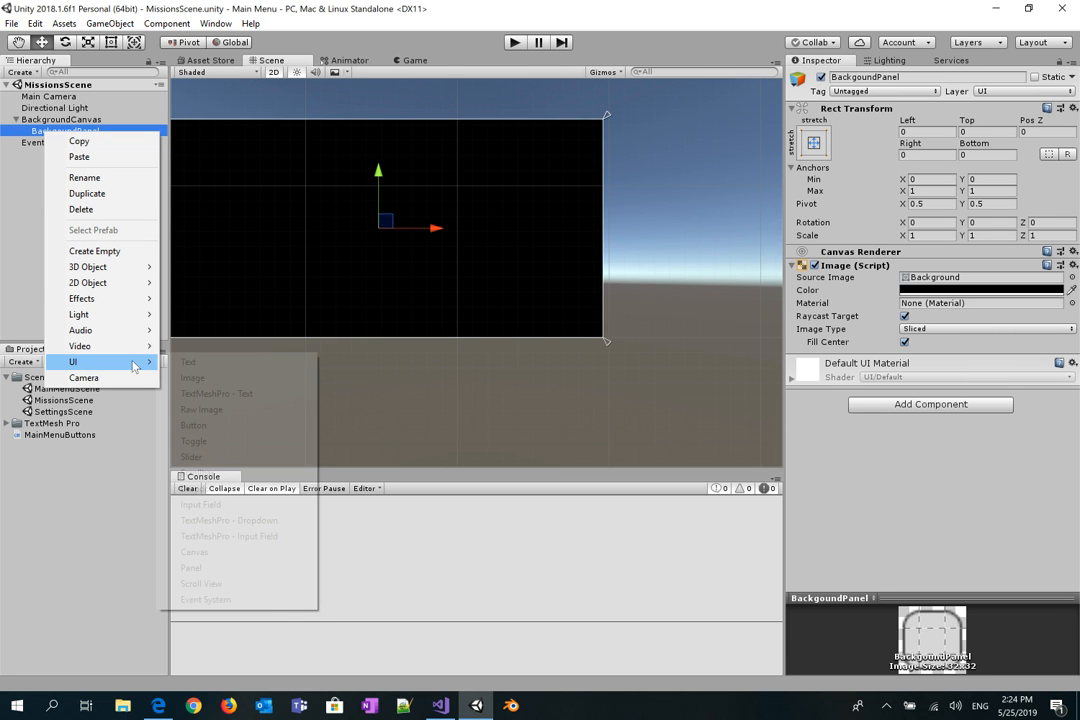
click(215, 393)
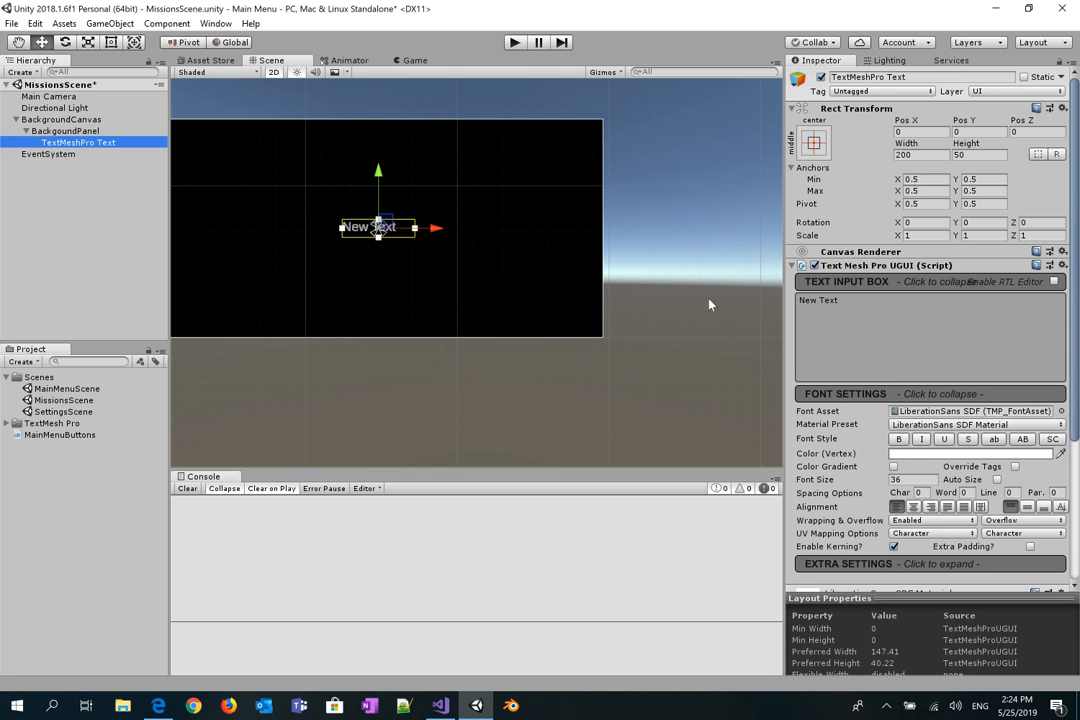
click(850, 310)
text(Missions)
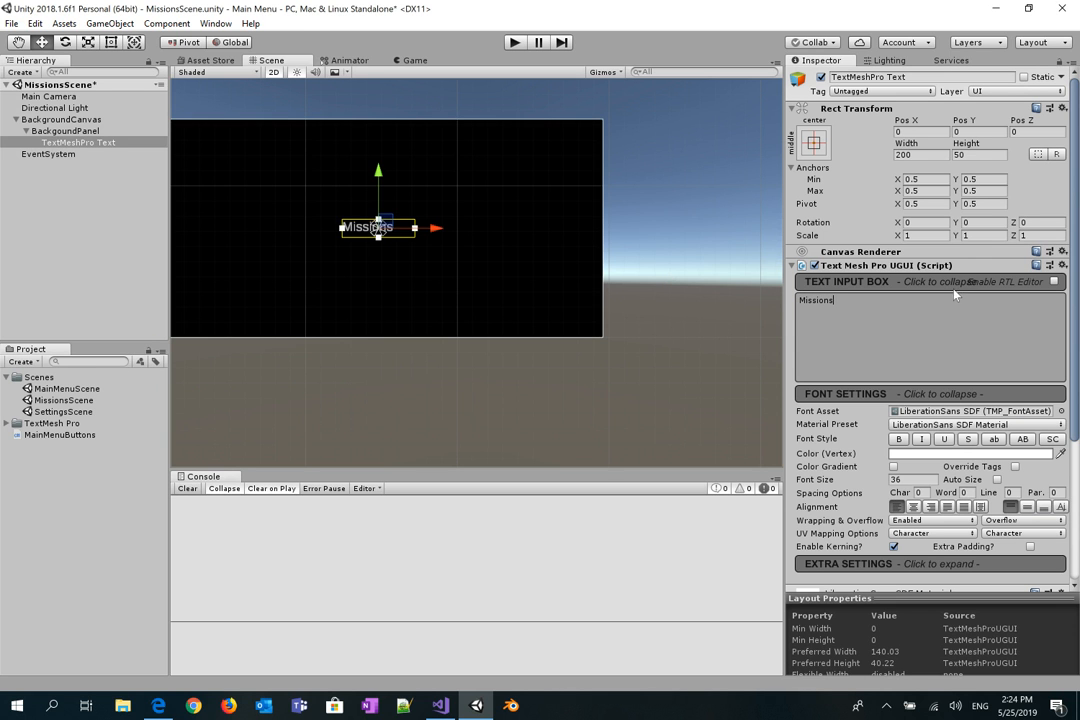
- Make the "Missions" text bold, center it horizontally and vertically, and save MissionsScene
click(898, 439)
click(913, 506)
click(1027, 506)
key(ctrl+s)
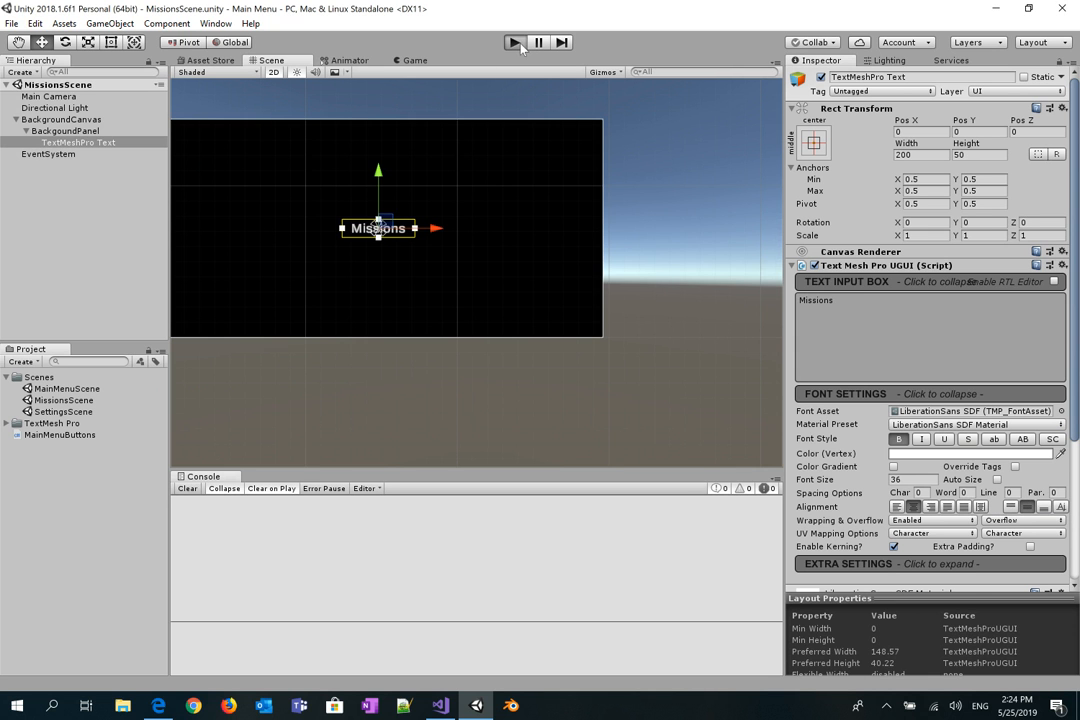
- Run MissionsScene in play mode to check its title, and stop playback
click(514, 42)
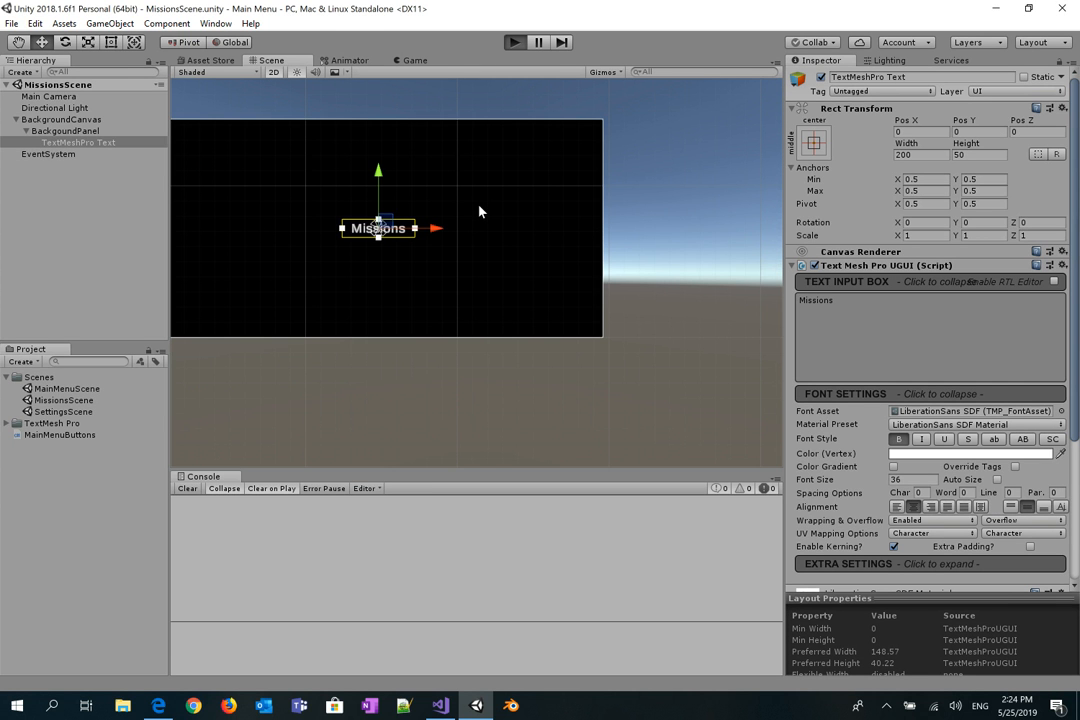
click(514, 42)
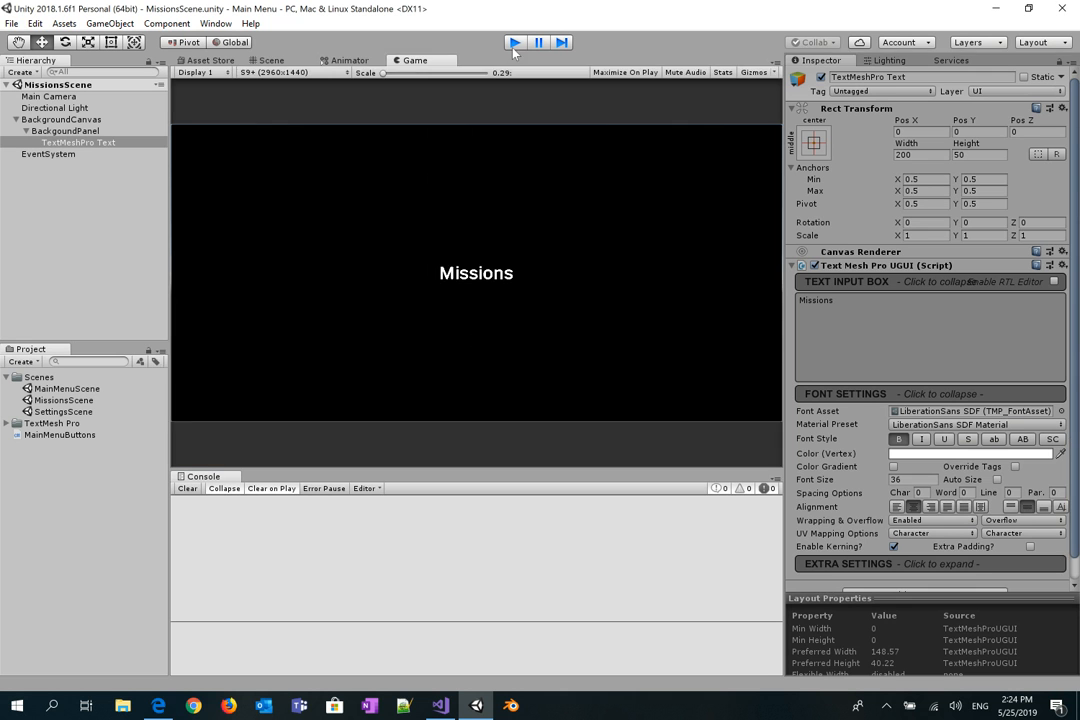
click(514, 42)
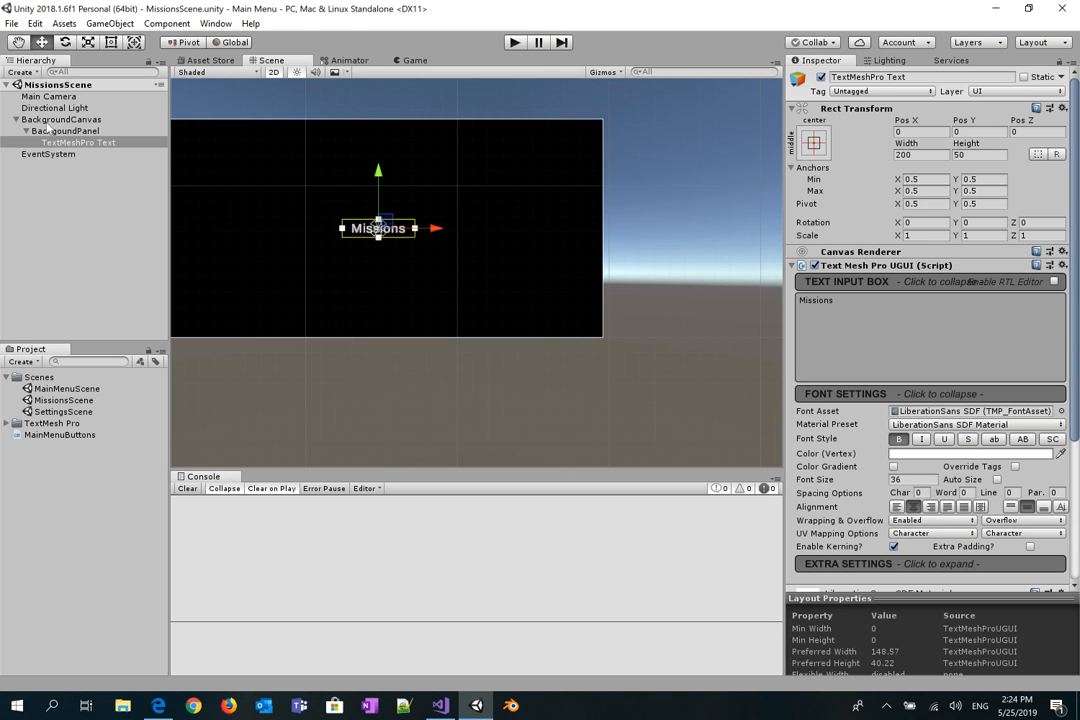
- Open MainMenuScene, test its PLAY button in play mode, and stop playback
double_click(62, 388)
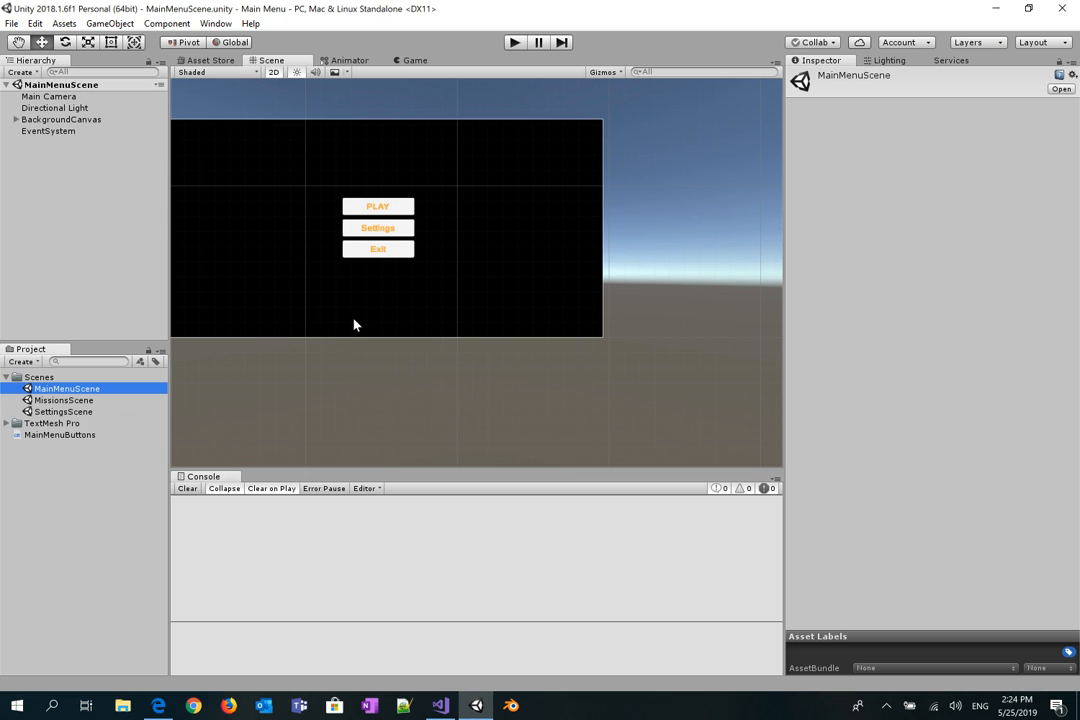
click(514, 42)
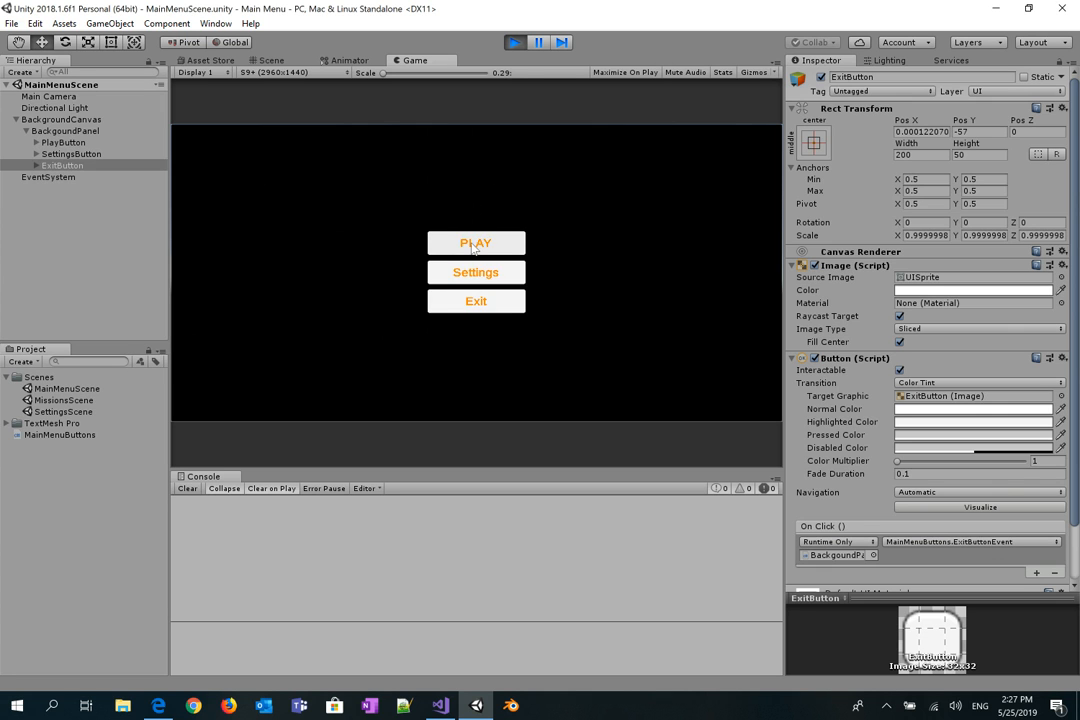
click(474, 245)
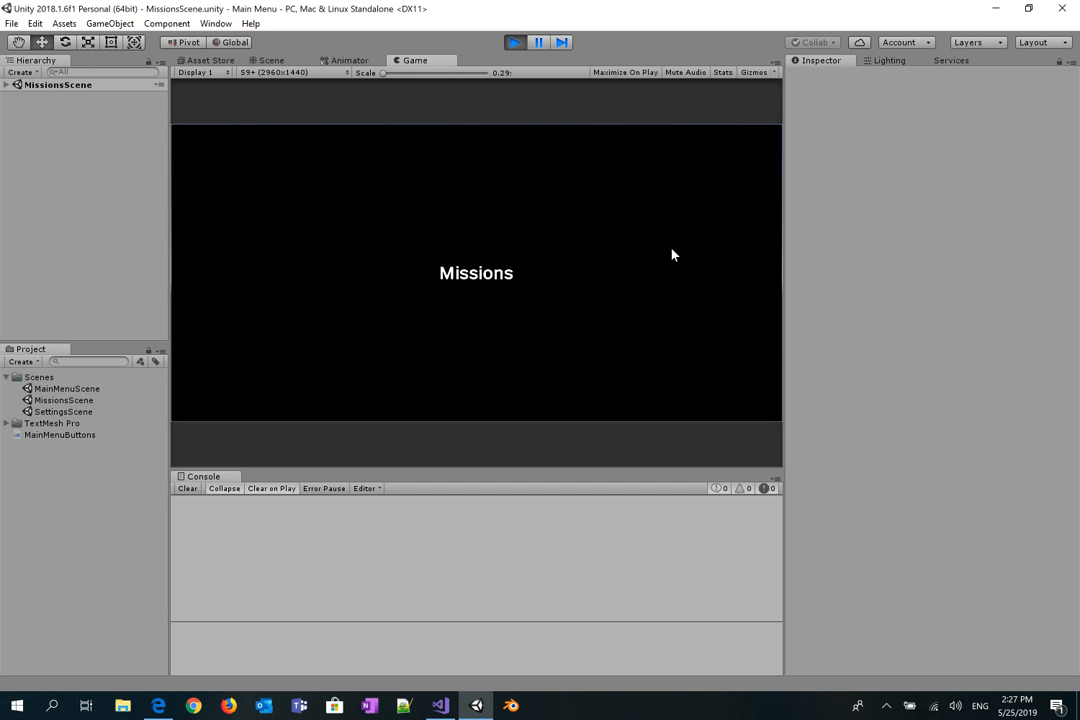
click(514, 42)
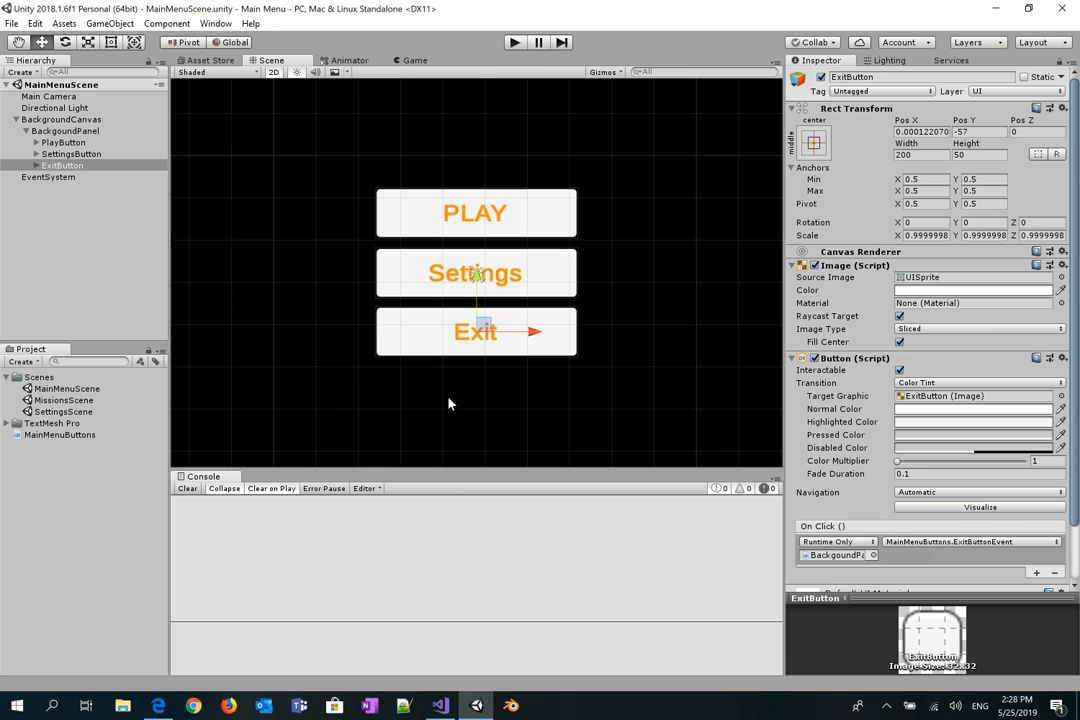